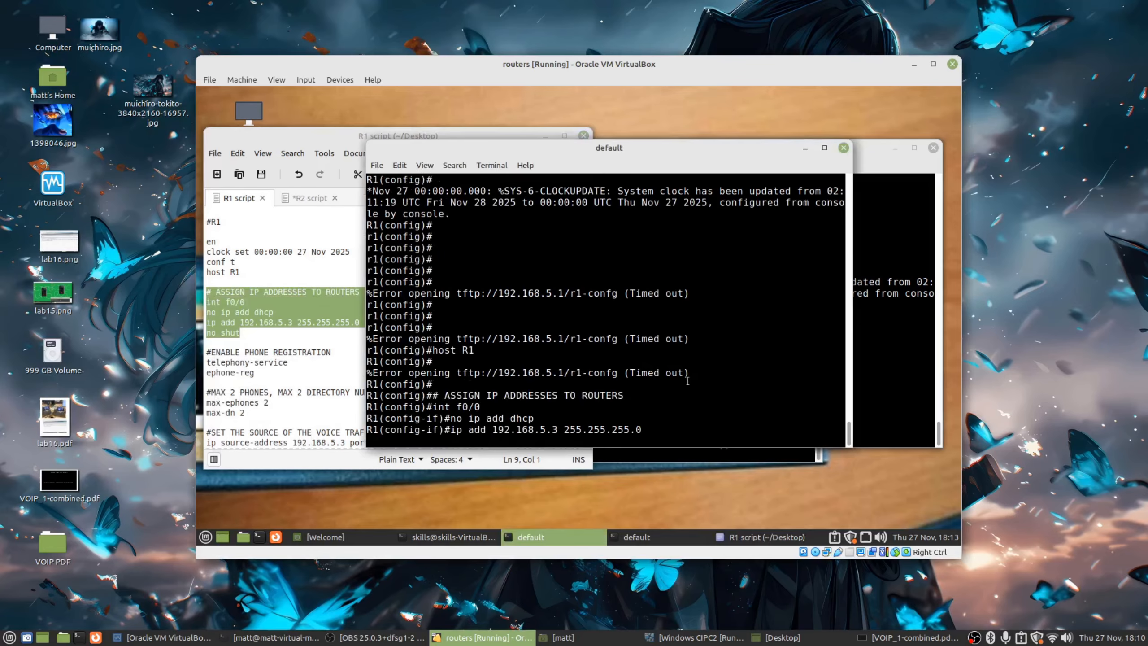
Paste R2's interface addressing lines into R2's console, giving f0/0 192.168.5.4.
left_click(881, 327)
left_click(309, 198)
left_click_drag(246, 333, 207, 293)
right_click(207, 294)
left_click(274, 357)
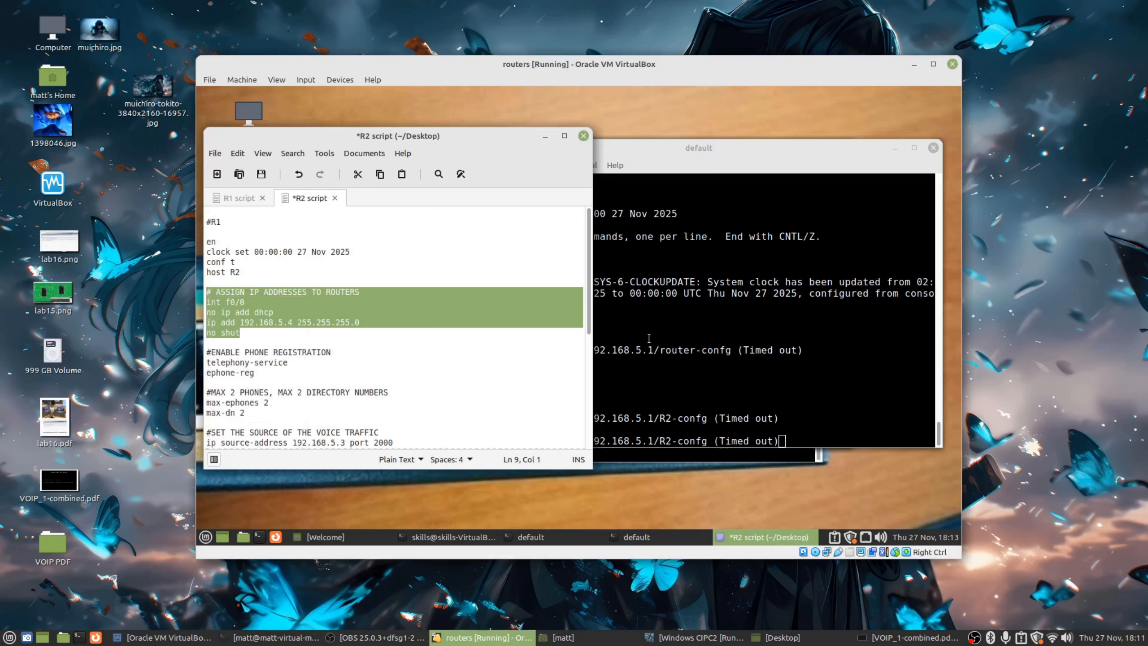
left_click(642, 337)
right_click(682, 327)
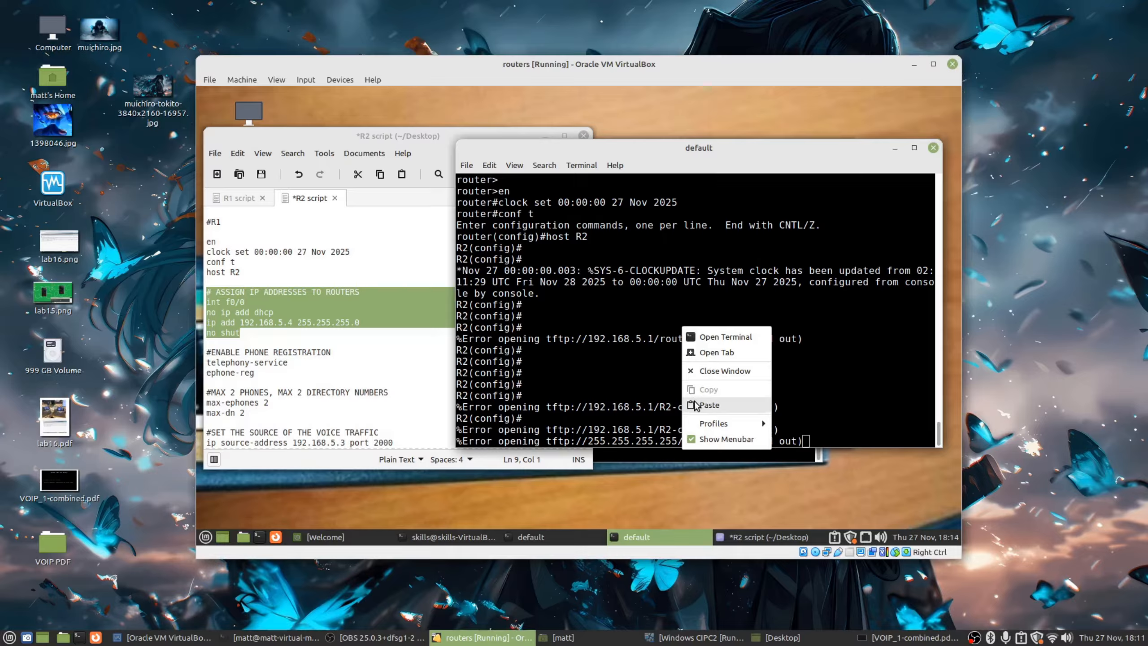
left_click(708, 405)
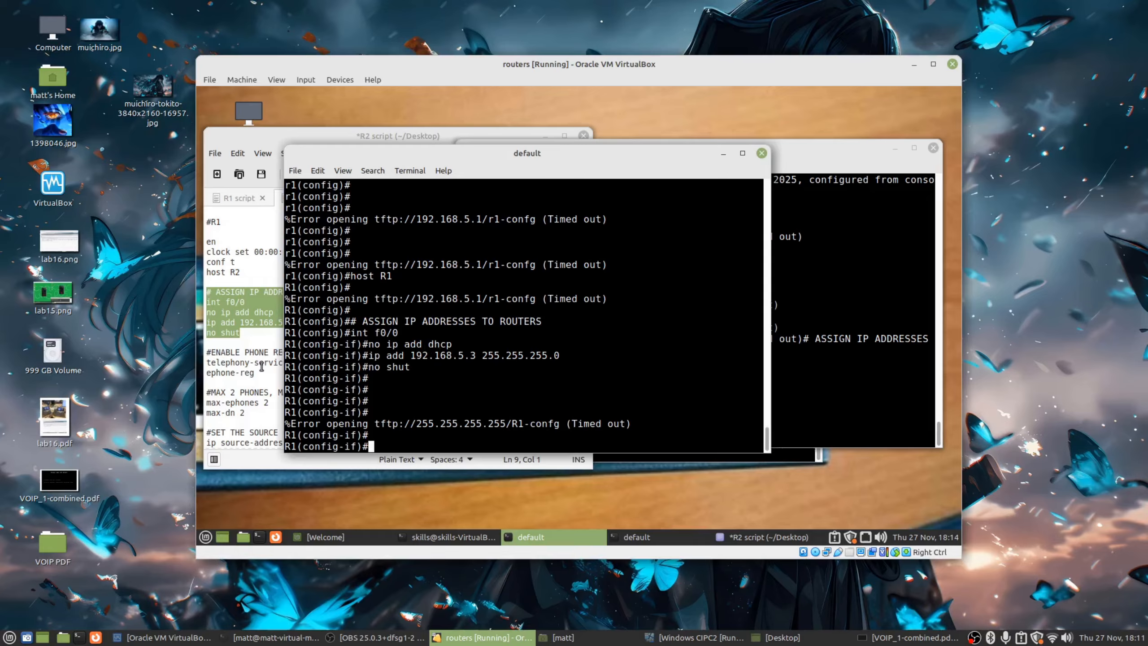
left_click(262, 369)
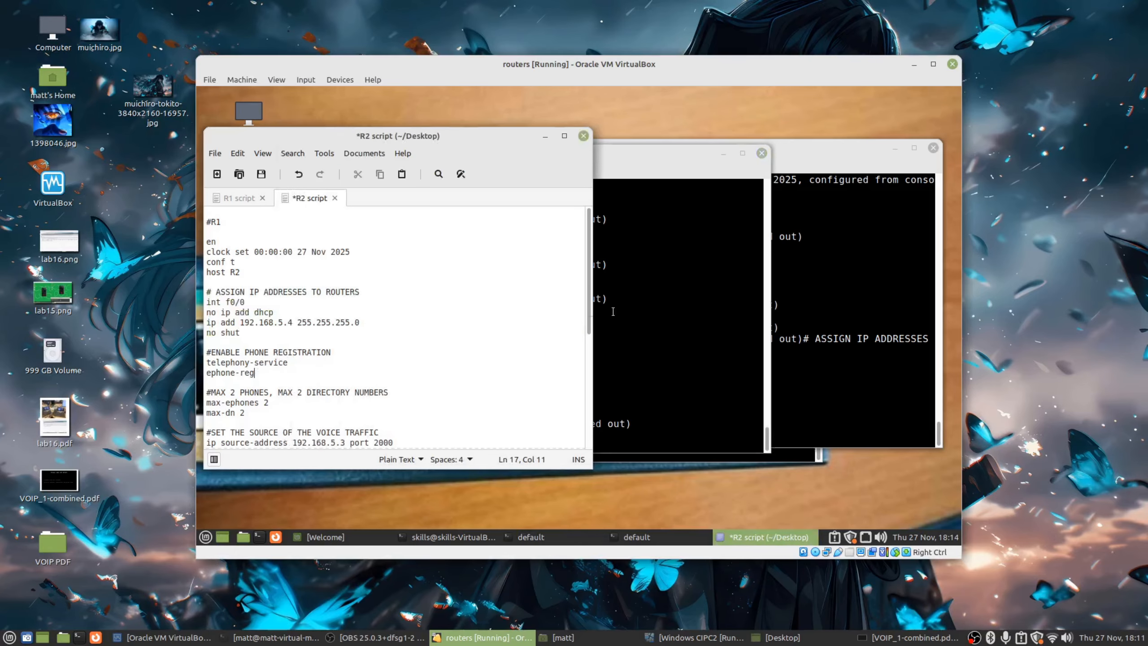
Copy the phone registration lines from the script for R1.
left_click(638, 283)
left_click_drag(546, 156, 599, 151)
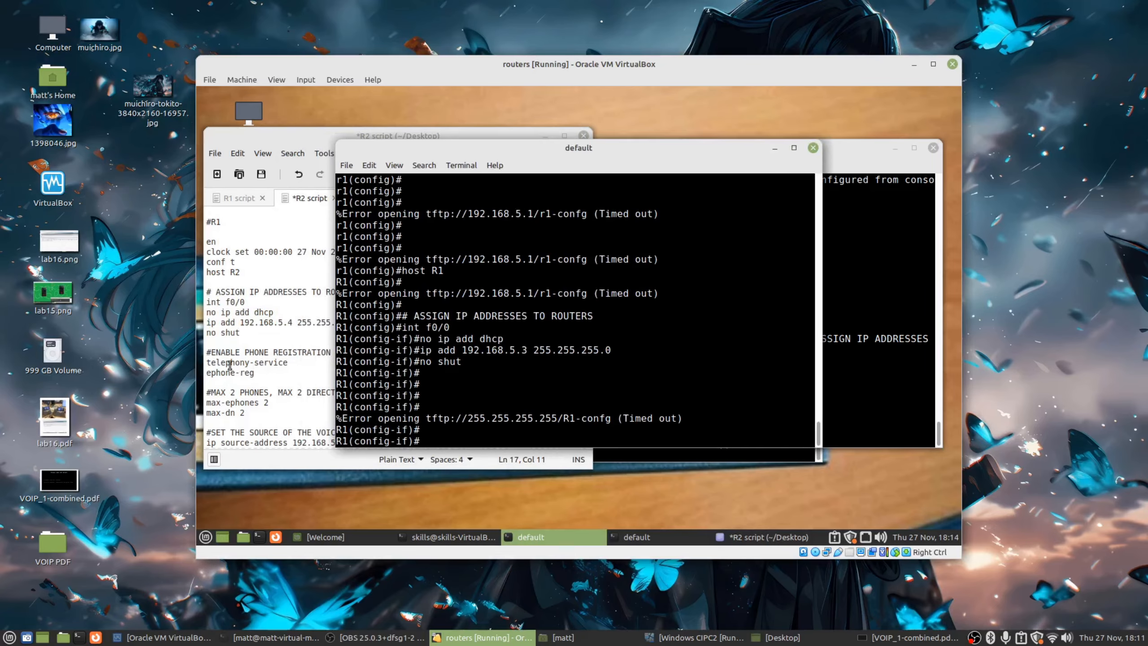
left_click_drag(255, 373, 209, 350)
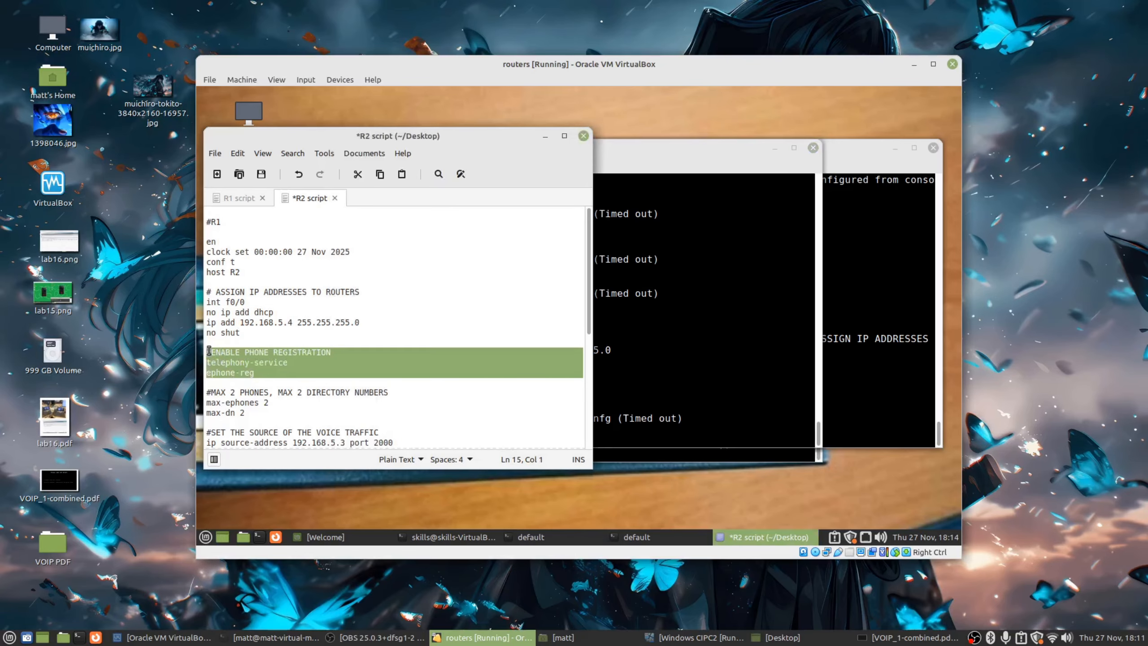
right_click(235, 367)
left_click(262, 423)
left_click(668, 401)
Enter telephony-service and ephone-reg on R1.
type("telephony-")
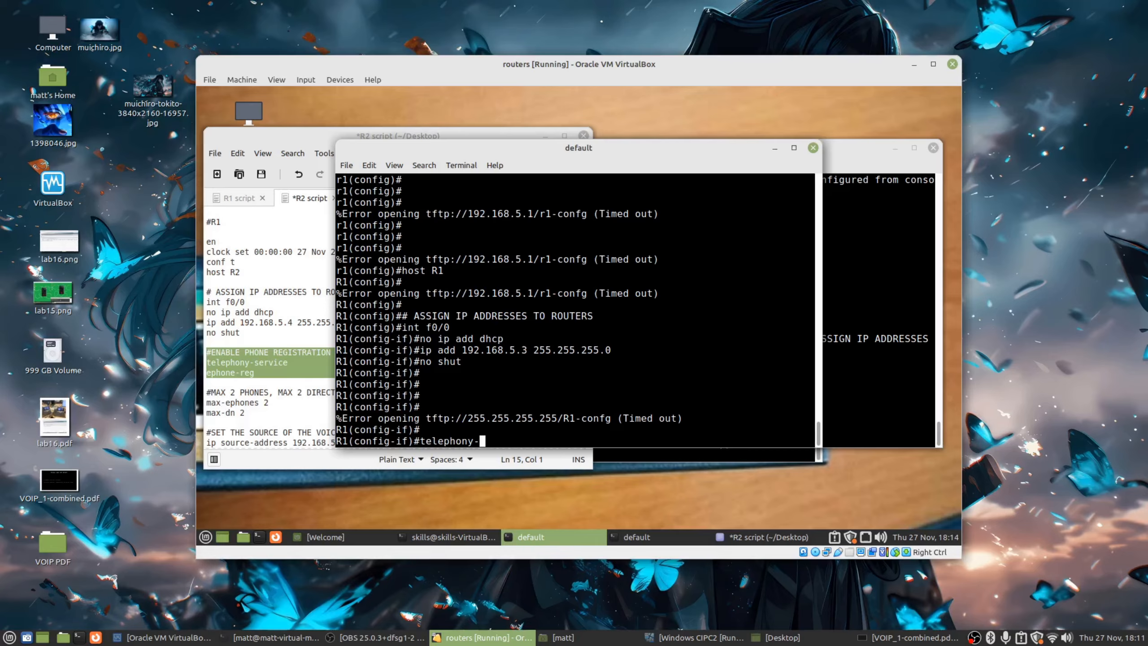
type("service")
key("Return")
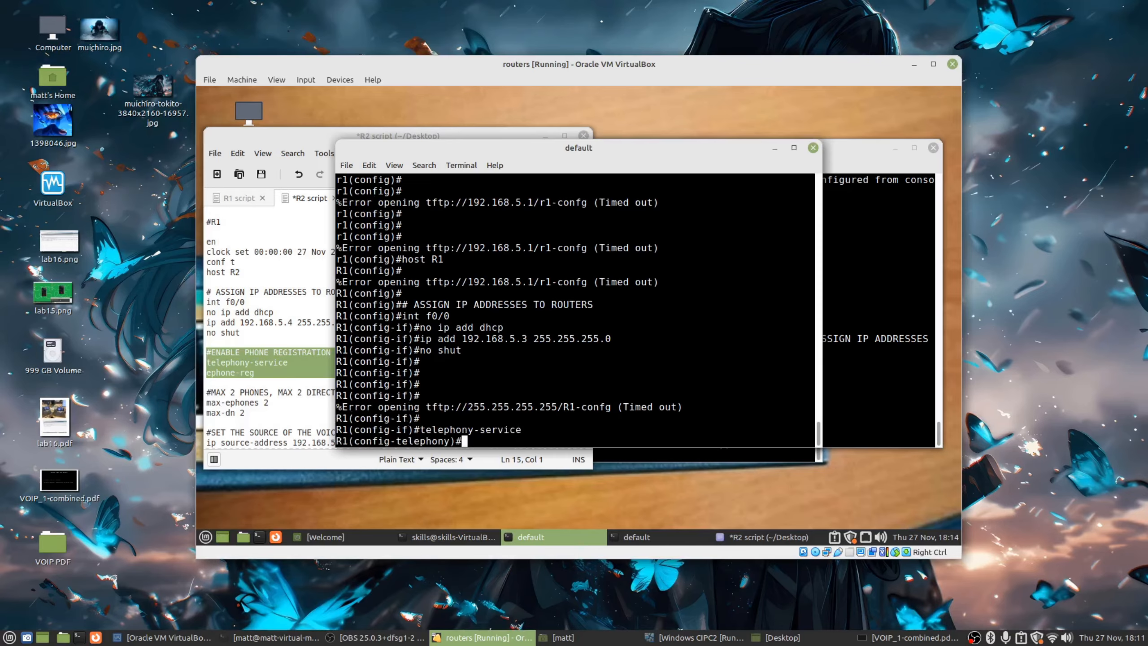
key("Return")
type("ephon")
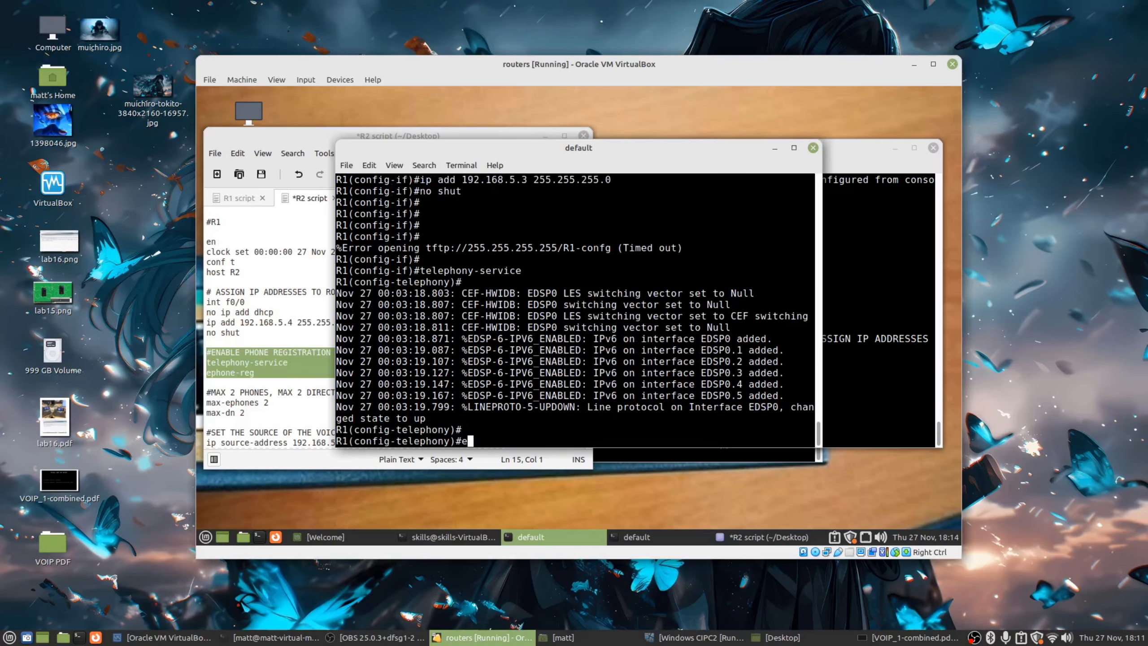
type("e-reg")
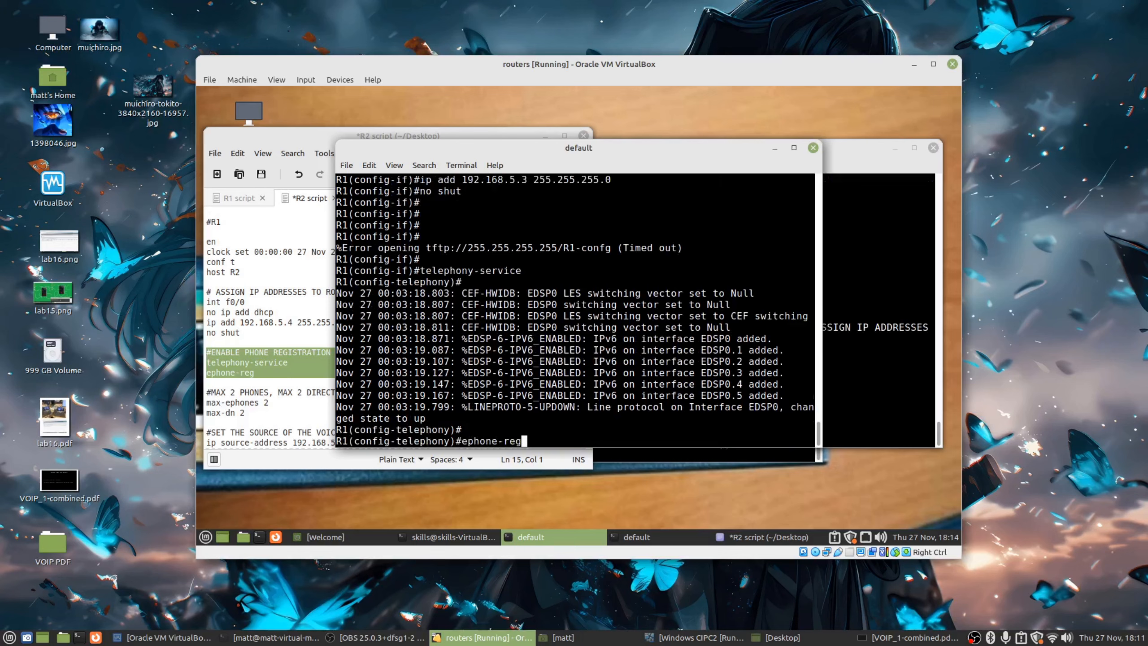
key("Tab")
key("Return")
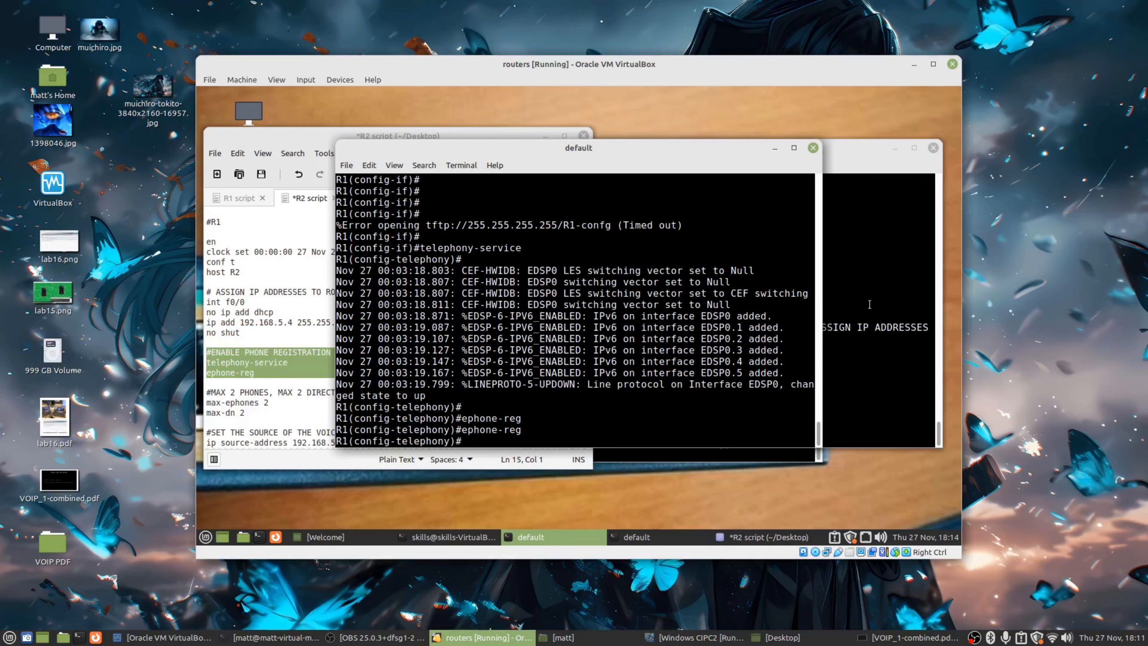
left_click(834, 304)
left_click(428, 385)
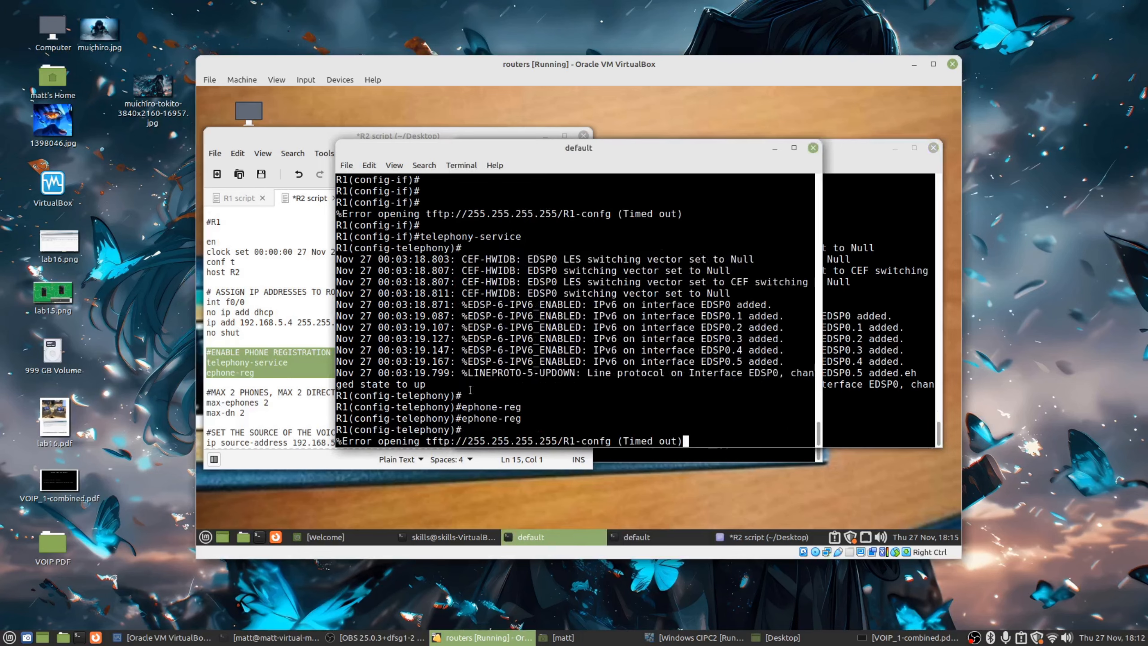
key("Return")
key("Return")
left_click(224, 381)
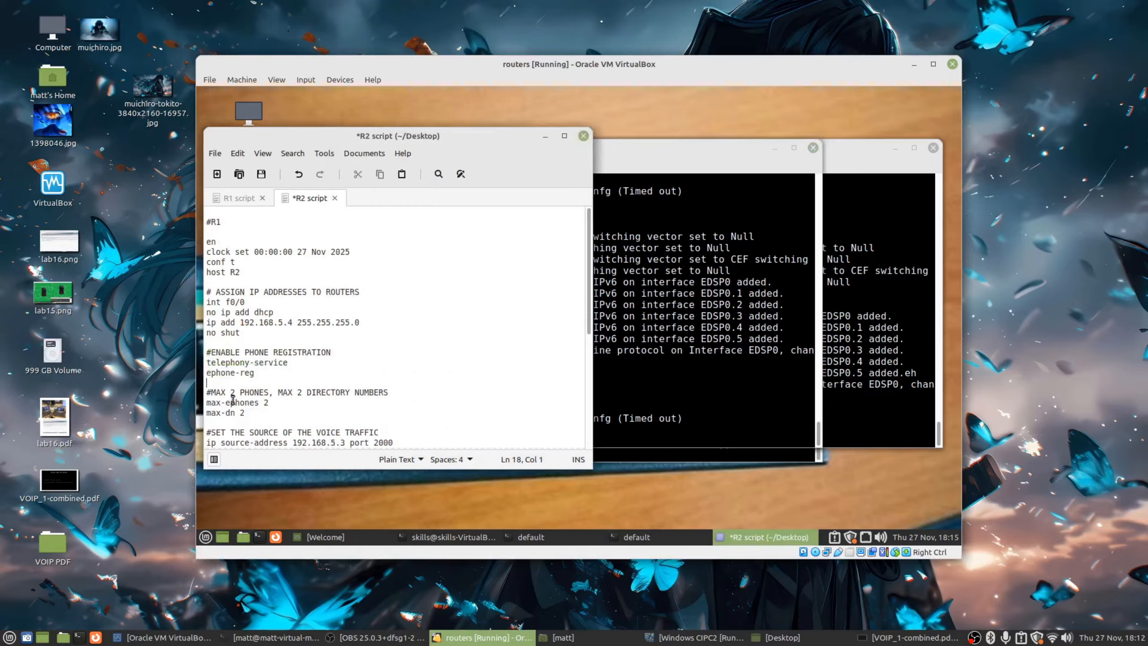
Copy the max-ephones 2 and max-dn 2 lines from the R2 script.
left_click_drag(338, 141, 453, 162)
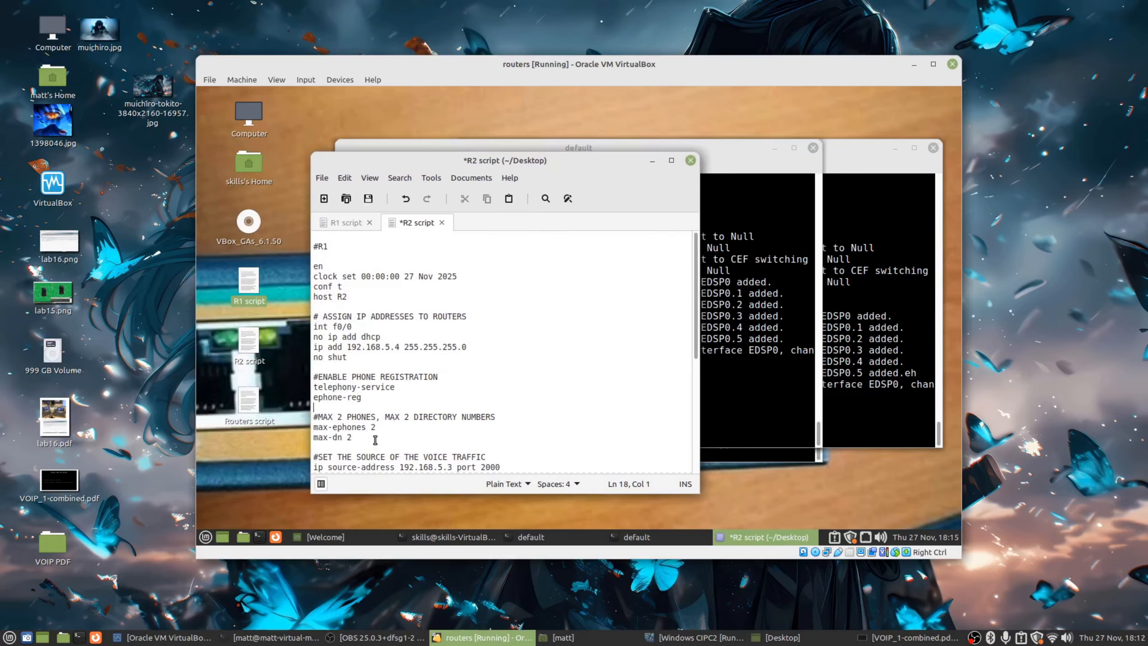
left_click_drag(375, 439, 320, 420)
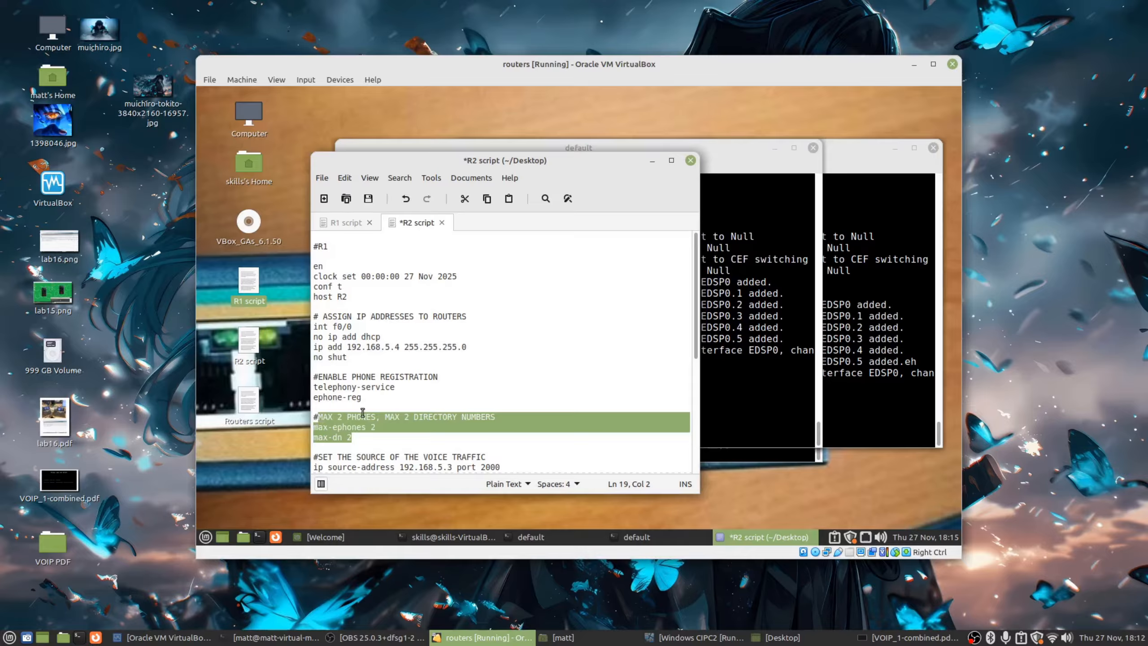
left_click(364, 440)
left_click_drag(404, 416, 496, 418)
left_click_drag(390, 166, 348, 137)
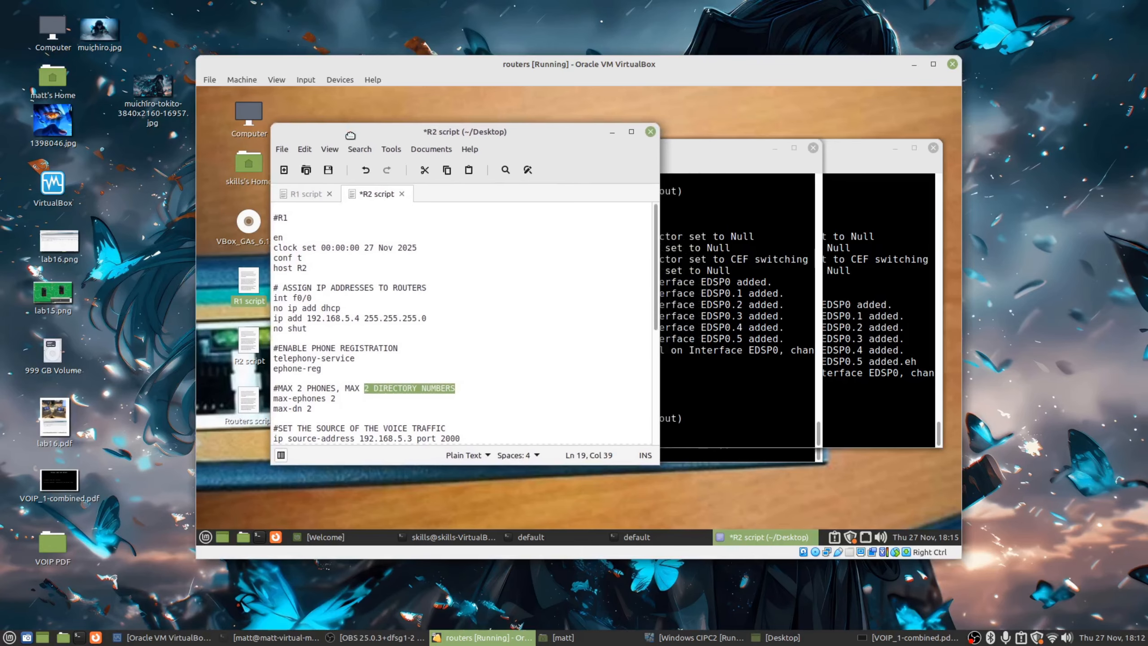
left_click(668, 343)
key("Return")
key("Return")
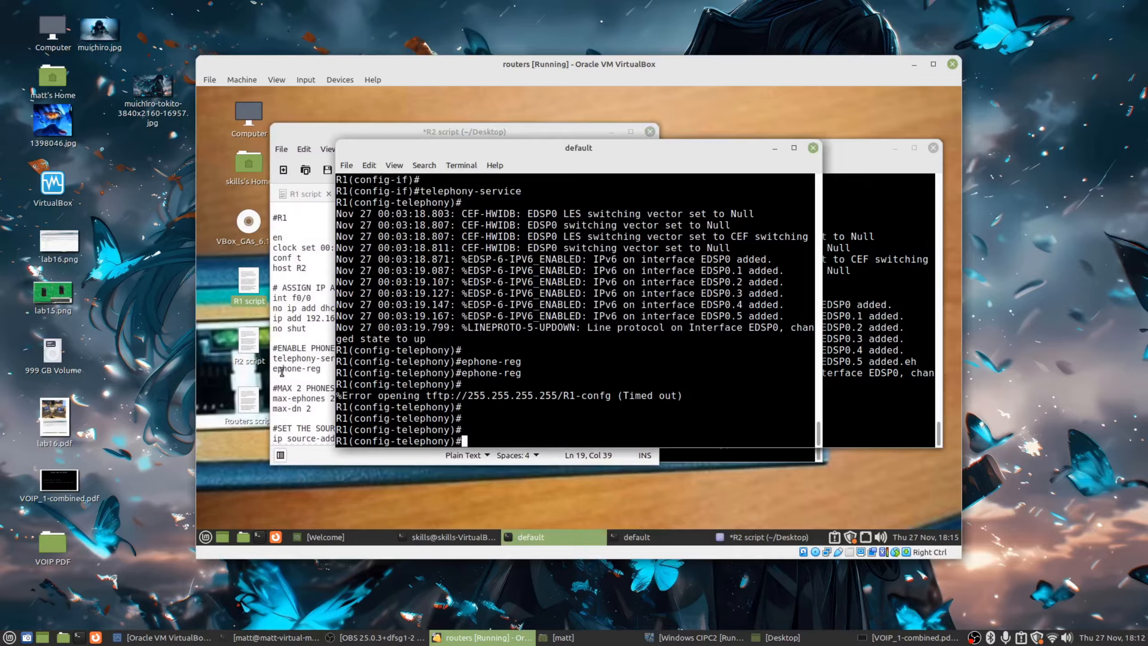
left_click(283, 370)
left_click_drag(323, 414, 271, 392)
left_click(276, 398)
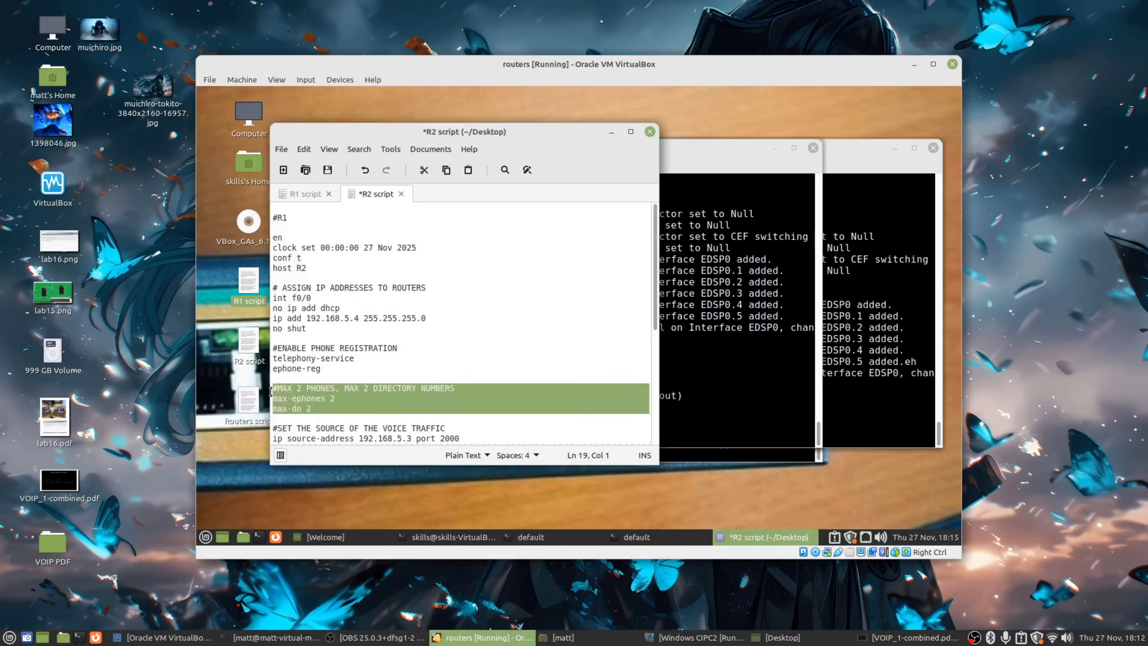
right_click(287, 394)
left_click(313, 301)
Paste max-ephones 2 and max-dn 2 into both the R1 and R2 consoles.
right_click(672, 375)
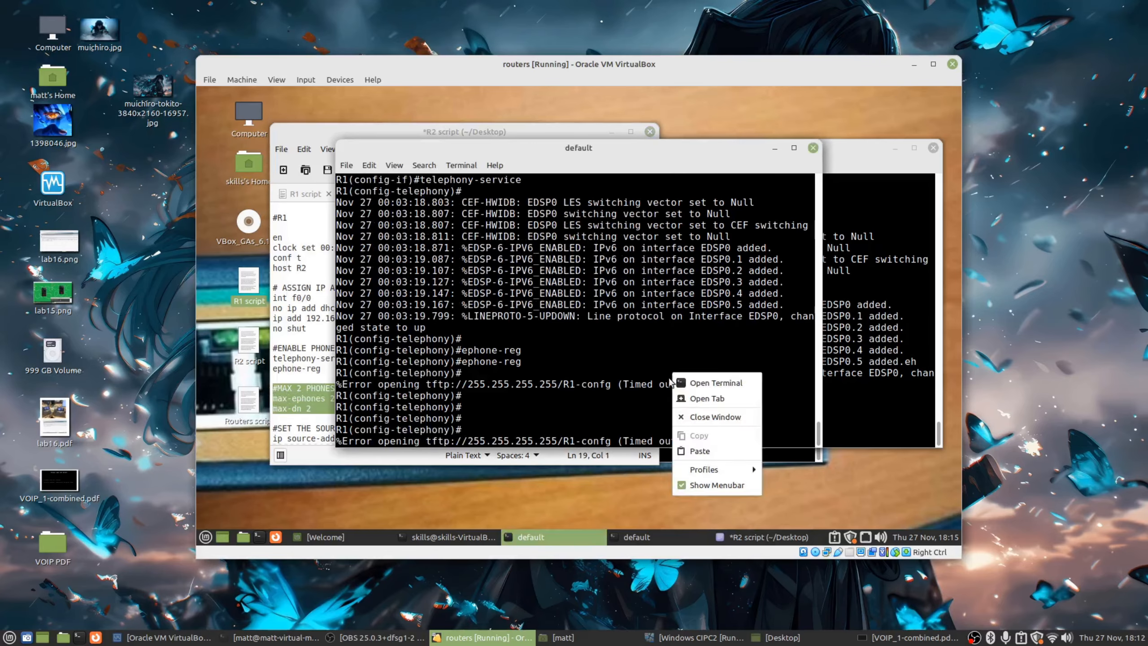
left_click(626, 346)
key("Return")
key("Return")
key("Return")
right_click(616, 356)
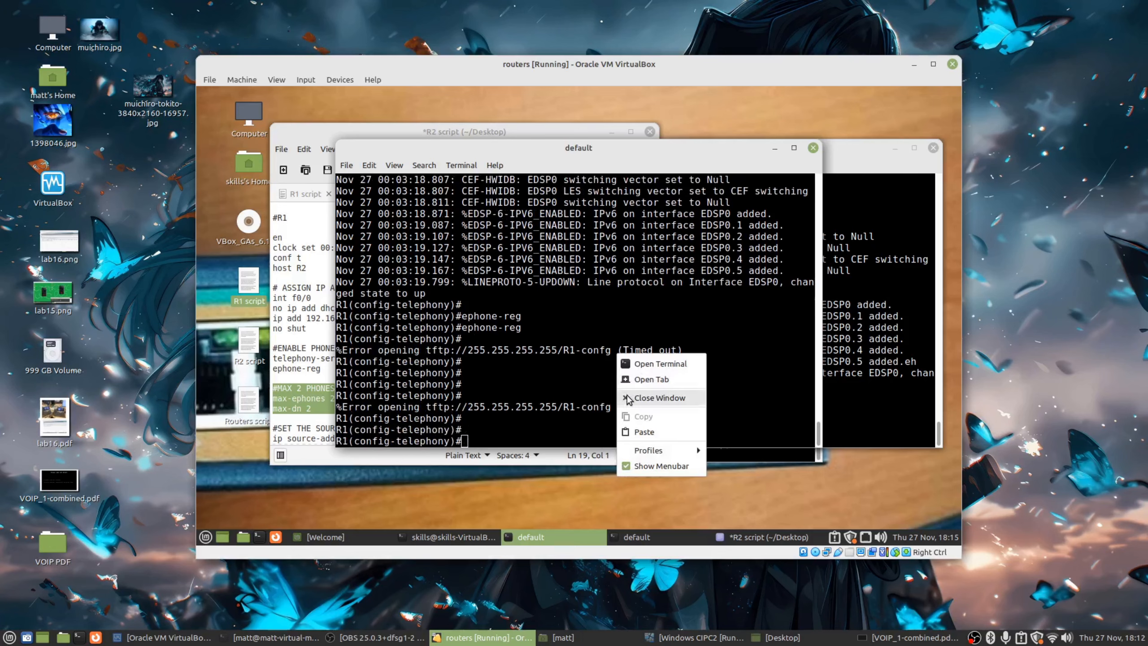
left_click(643, 433)
key("Return")
key("Return")
left_click(835, 398)
key("Return")
key("Return")
key("Return")
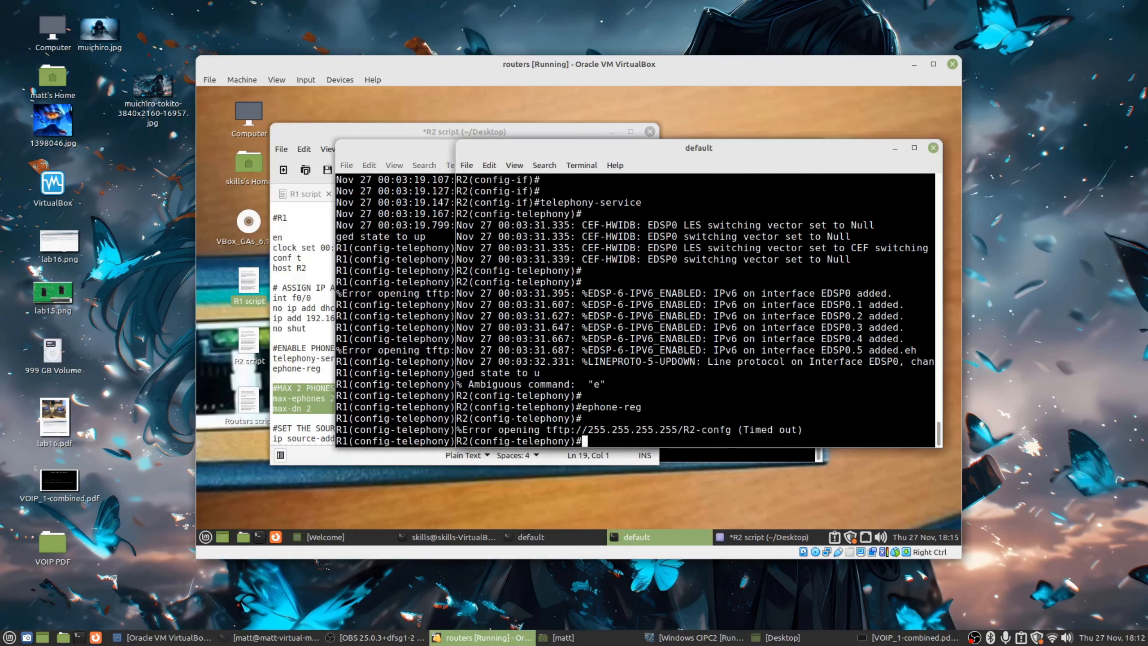
right_click(836, 398)
left_click(863, 477)
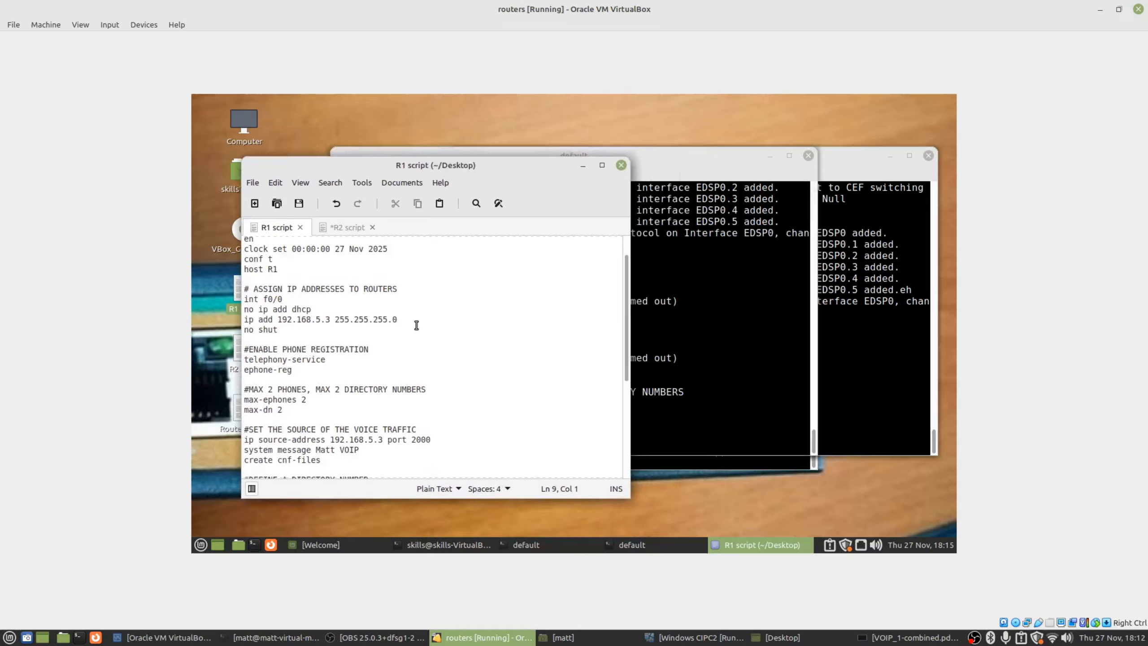
scroll(413, 329, "down", 2)
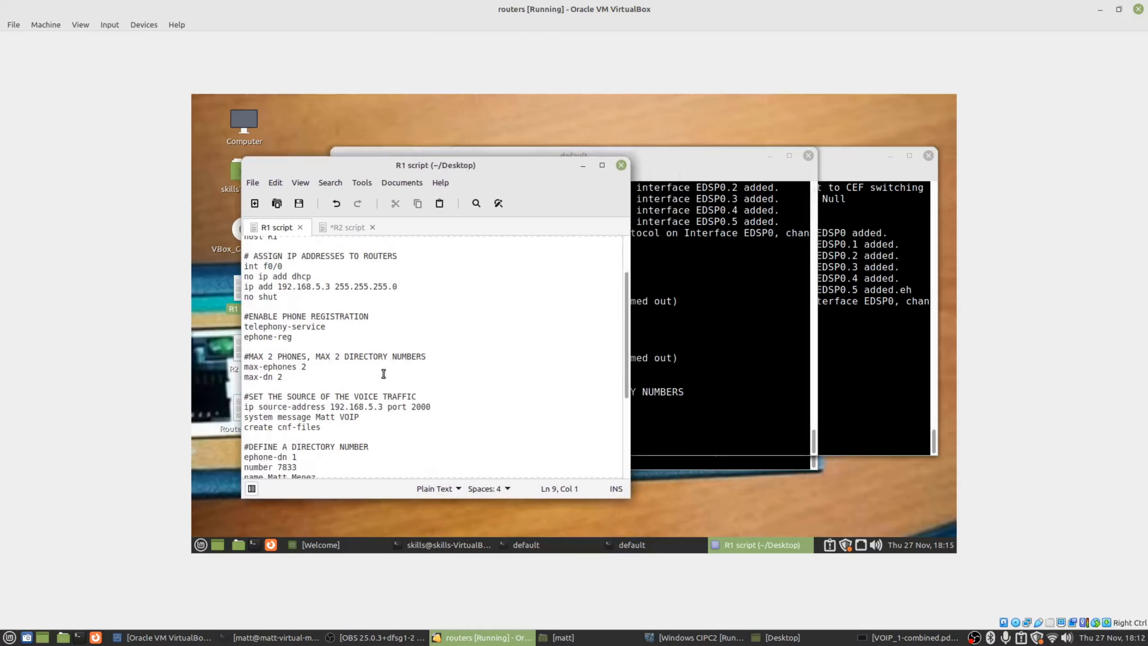
Set R1's voice source address with ip source-address 192.168.5.3 port 2000.
mouse_move(247, 396)
left_mouse_down()
mouse_move(420, 394)
mouse_move(283, 416)
mouse_move(244, 410)
left_mouse_up()
left_click(387, 407)
left_click_drag(330, 409, 429, 407)
left_click(389, 421)
left_click(717, 294)
left_click_drag(380, 163, 401, 163)
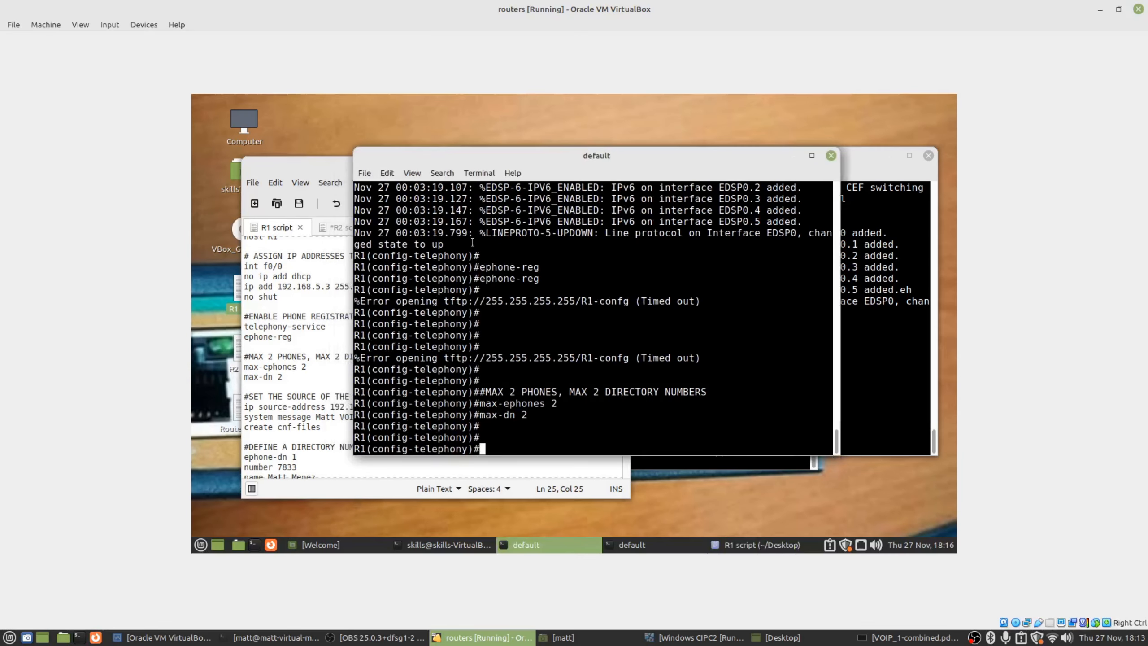
type("ip source-address 192.")
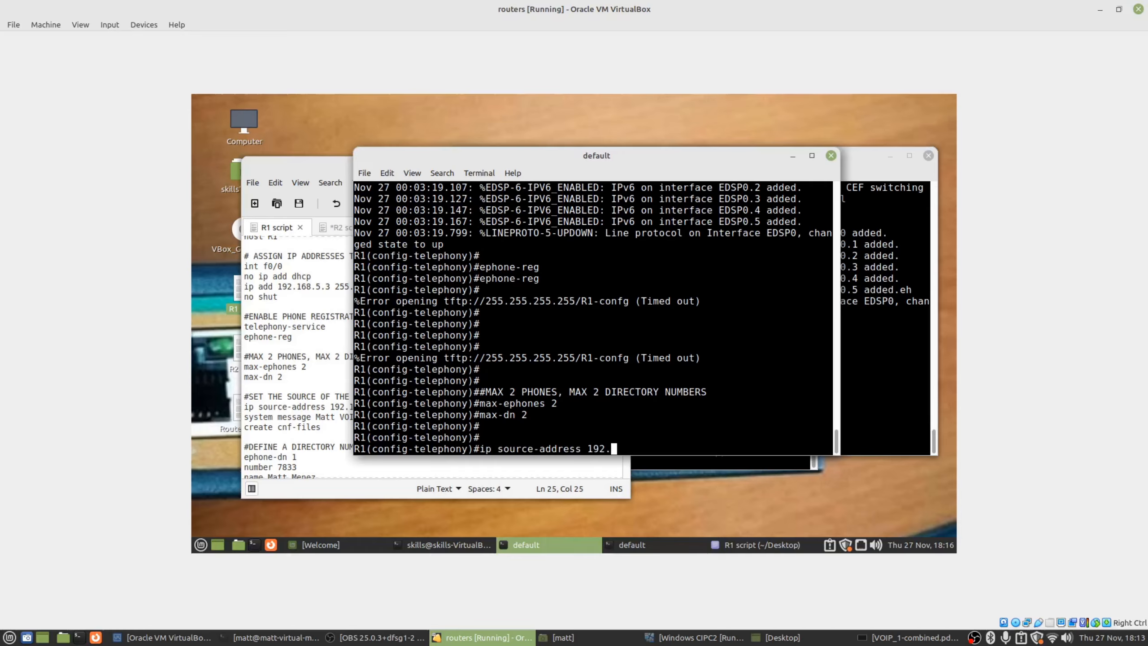
type("168.")
left_click(268, 309)
left_click_drag(253, 267, 286, 286)
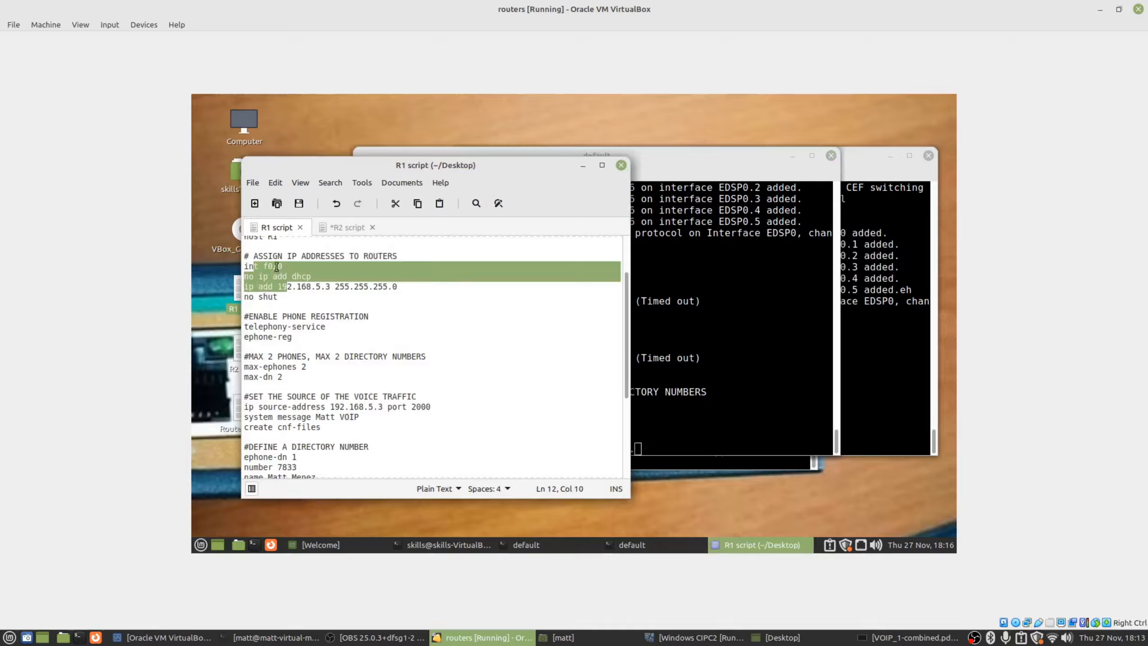
left_click(265, 266)
left_click(732, 367)
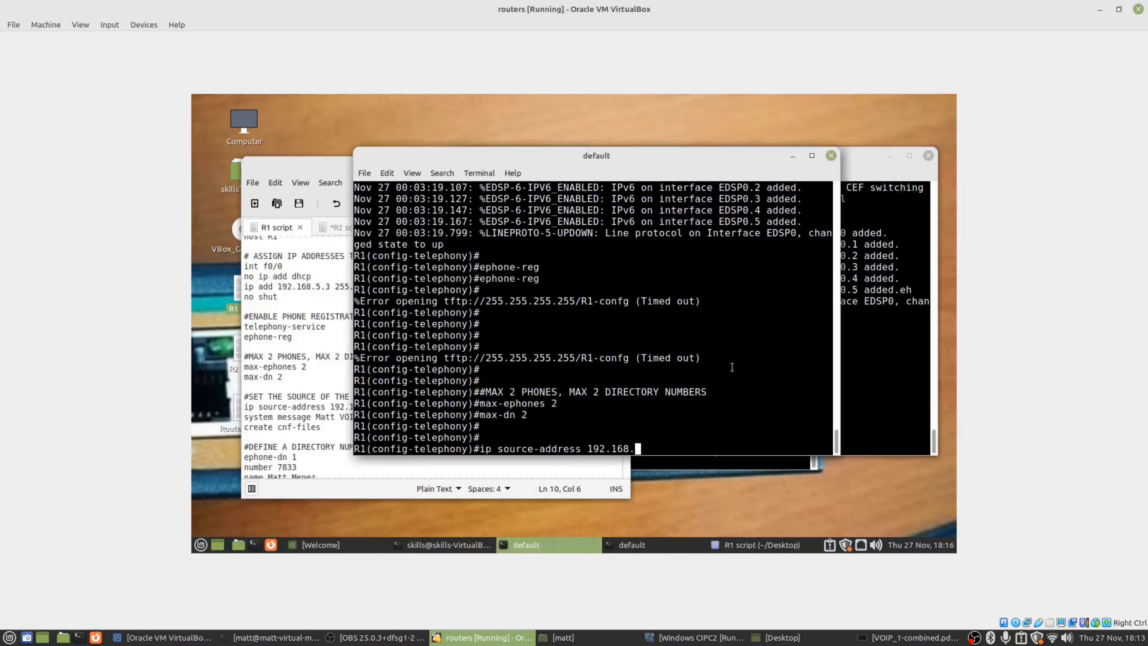
left_click_drag(518, 156, 551, 156)
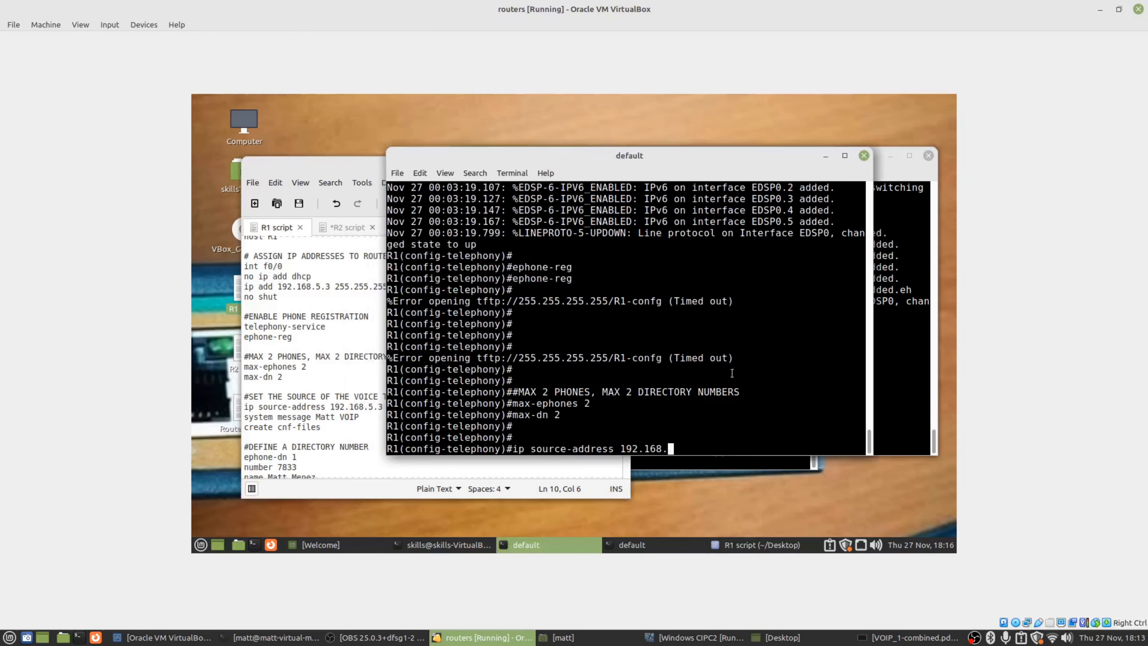
type("5.3 port 2000")
key("Return")
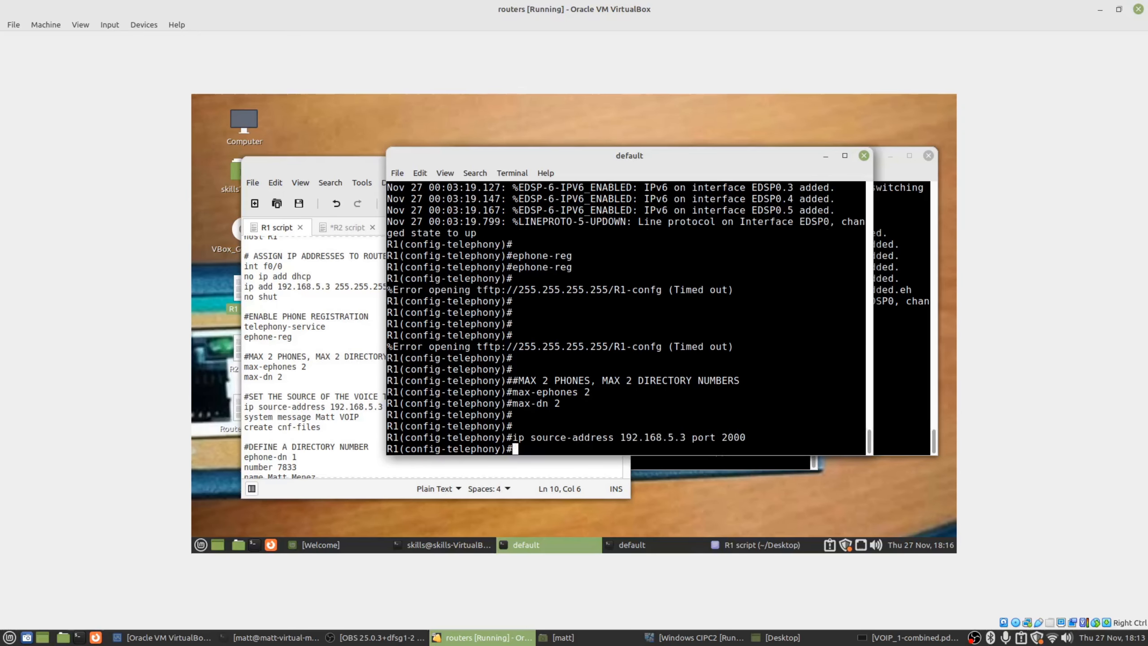
Set R2's voice source address with ip source-address 192.168.5.4 port 2000.
left_click(360, 256)
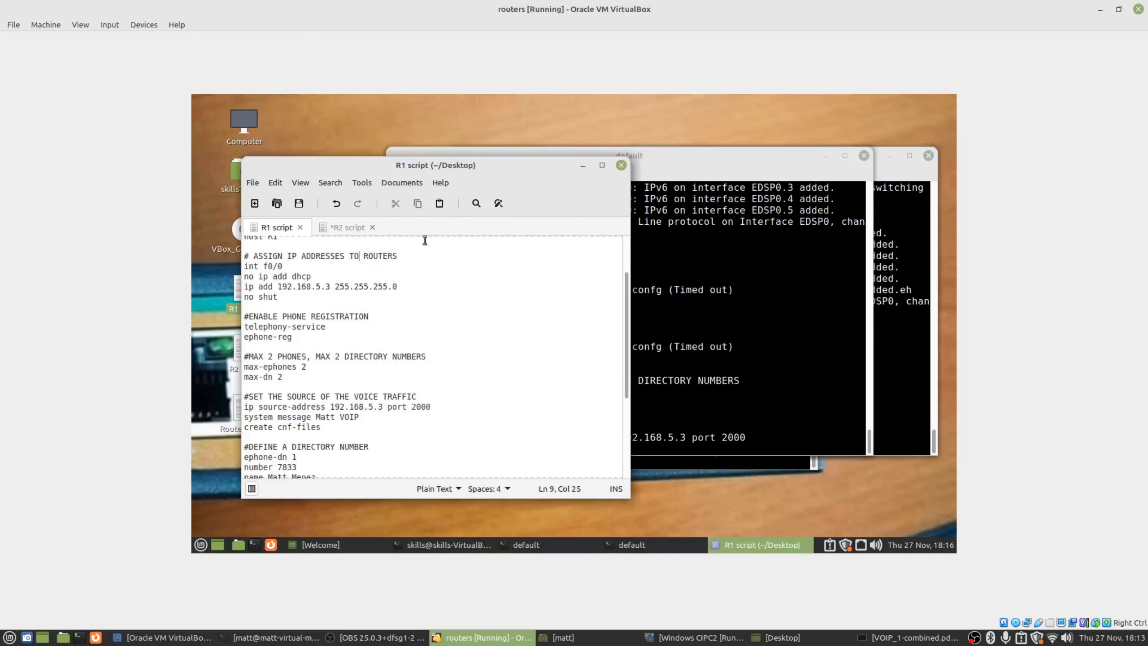
left_click(908, 255)
type("ip source")
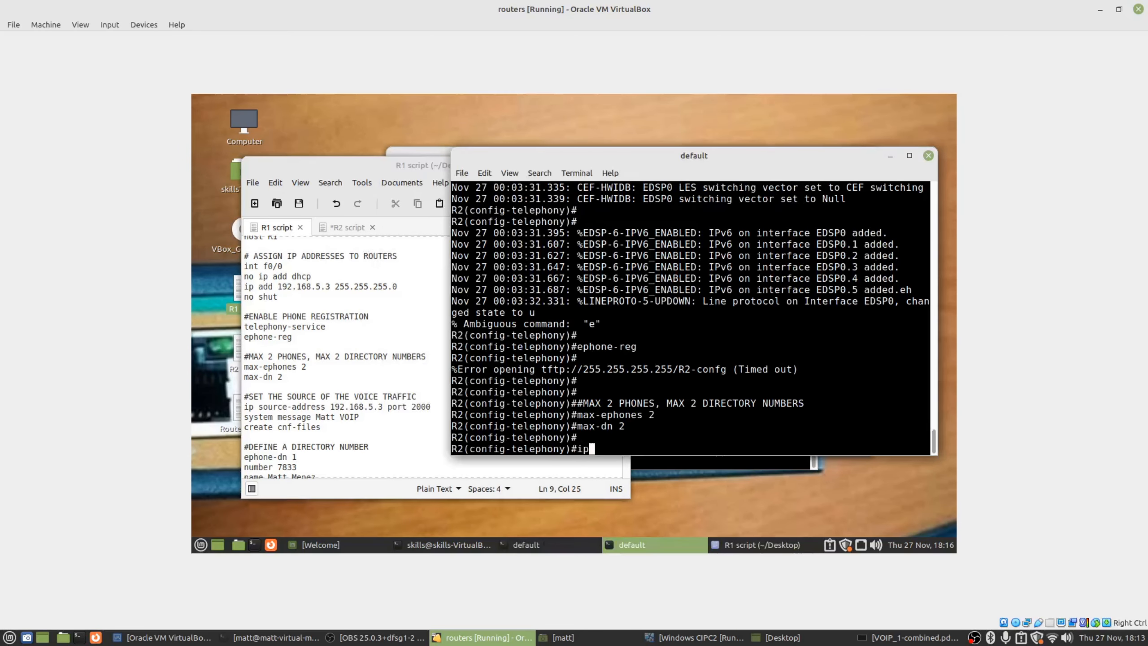
key("Tab")
type("192.168.5.4 port 2000")
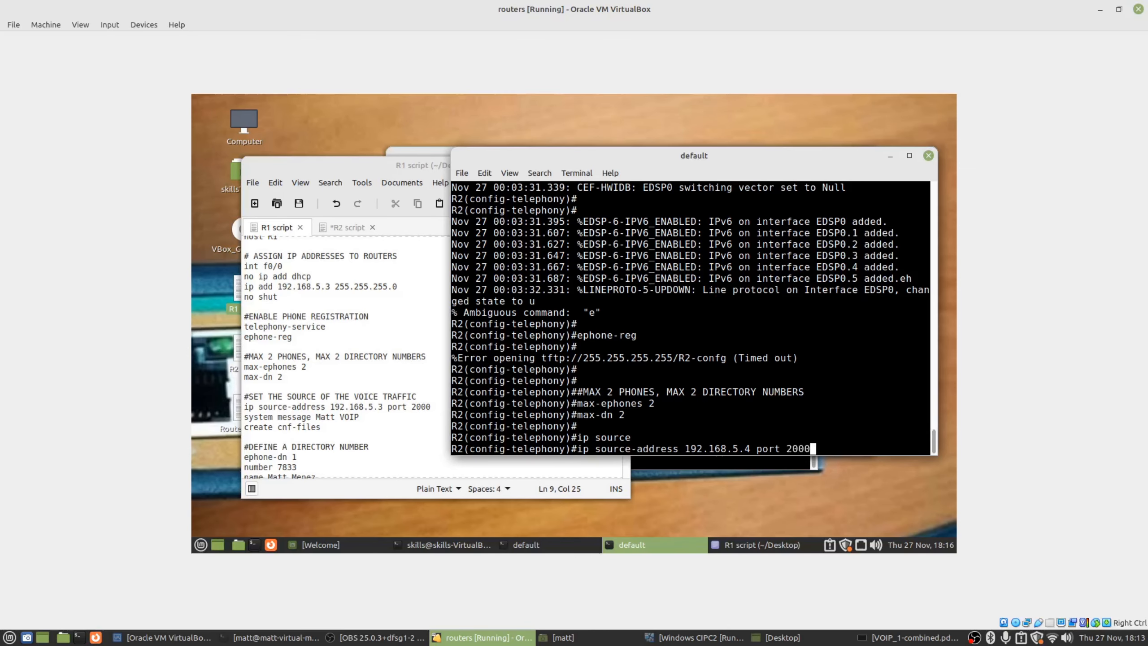
key("Return")
Copy the system message and create cnf-files lines from the script.
left_click(350, 428)
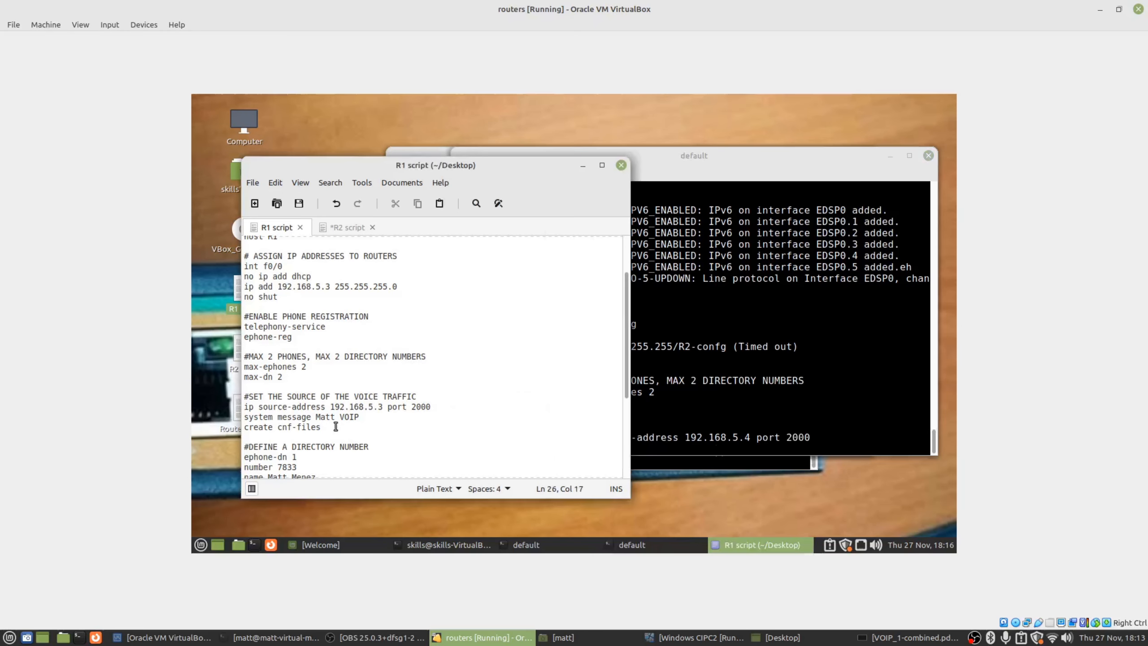
left_click(685, 340)
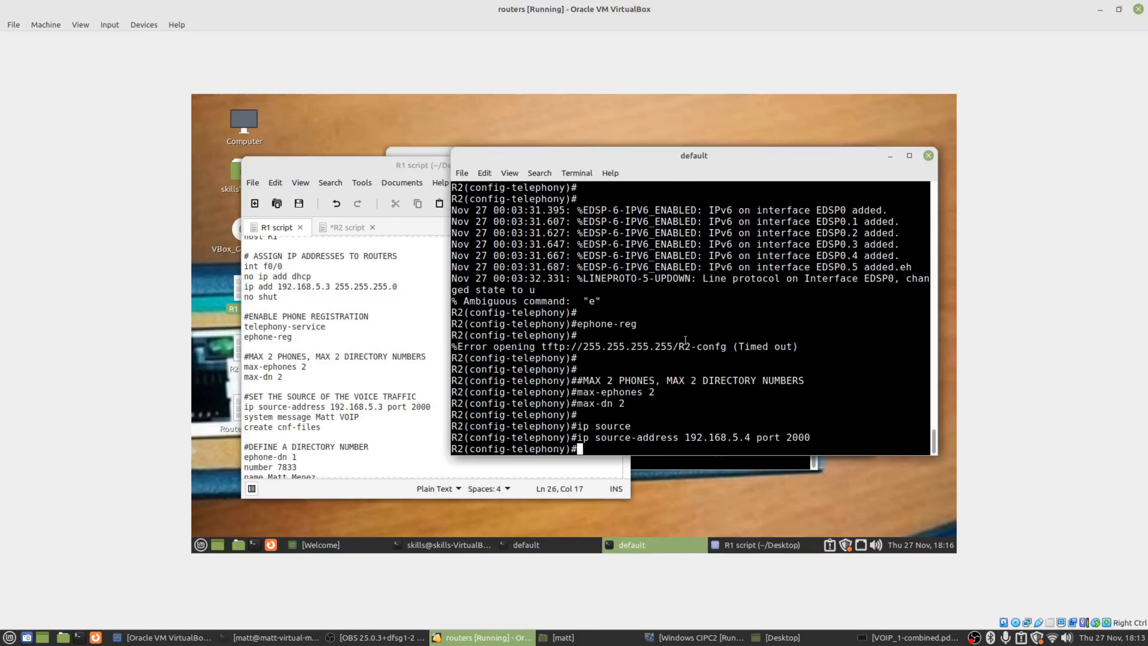
left_click(253, 416)
left_click_drag(331, 427, 247, 417)
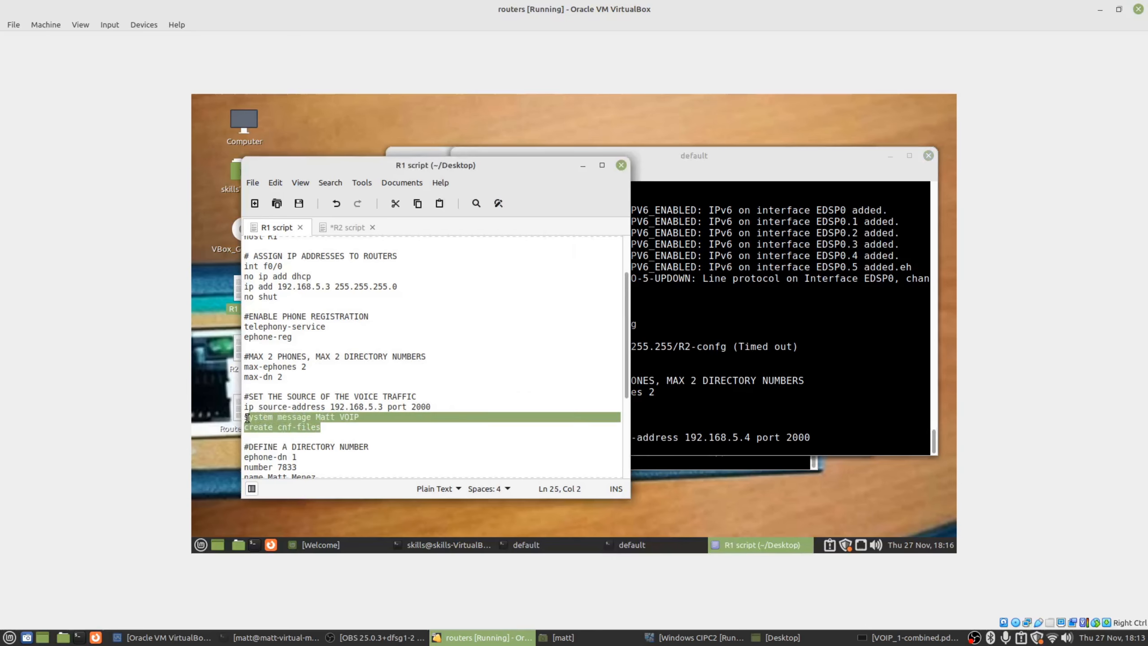
right_click(246, 417)
left_click(287, 326)
Paste the system message and create cnf-files commands into both R1 and R2.
key("alt+Tab")
left_click(410, 151)
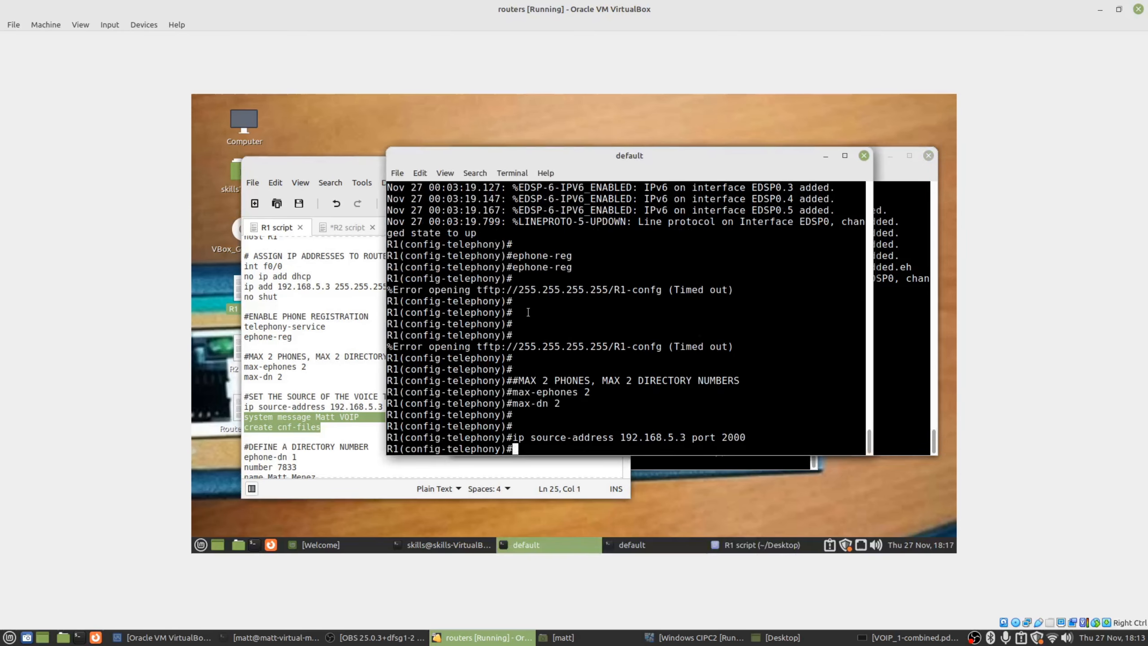
key("Return")
key("Return")
right_click(603, 340)
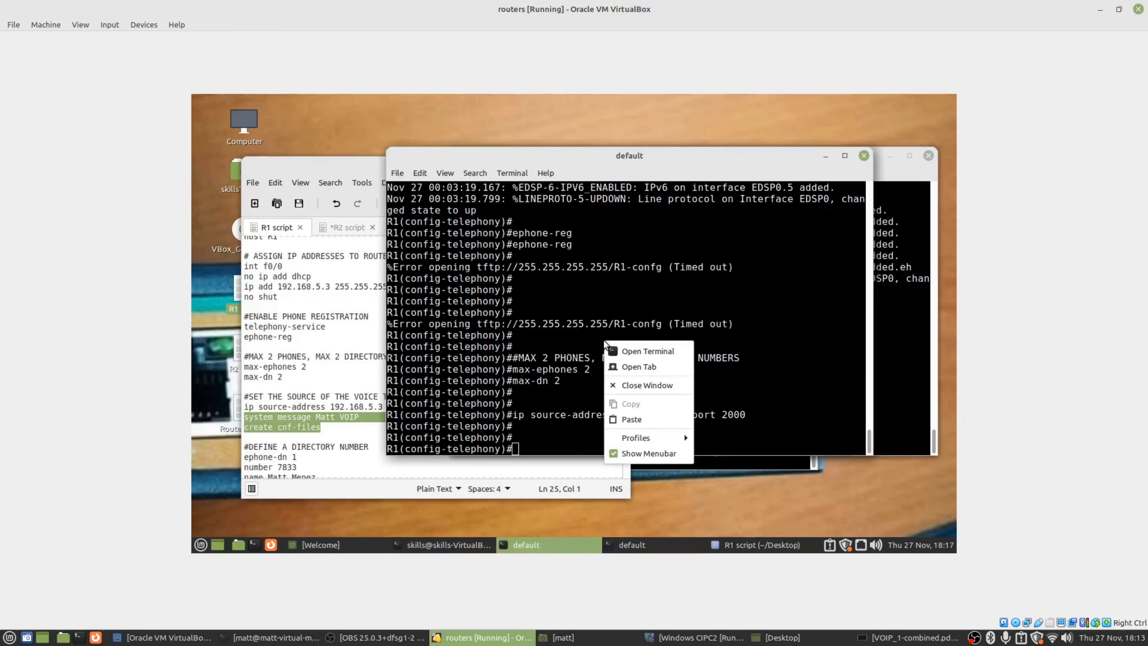
left_click(642, 419)
key("Return")
key("Return")
left_click(887, 359)
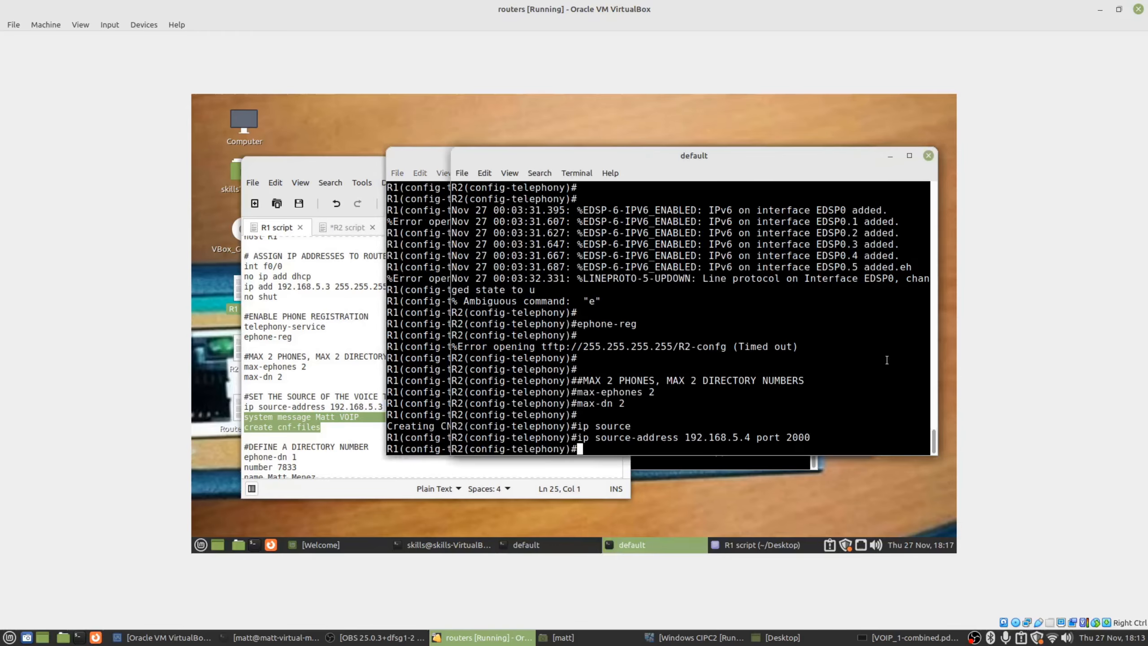
right_click(842, 363)
left_click(869, 441)
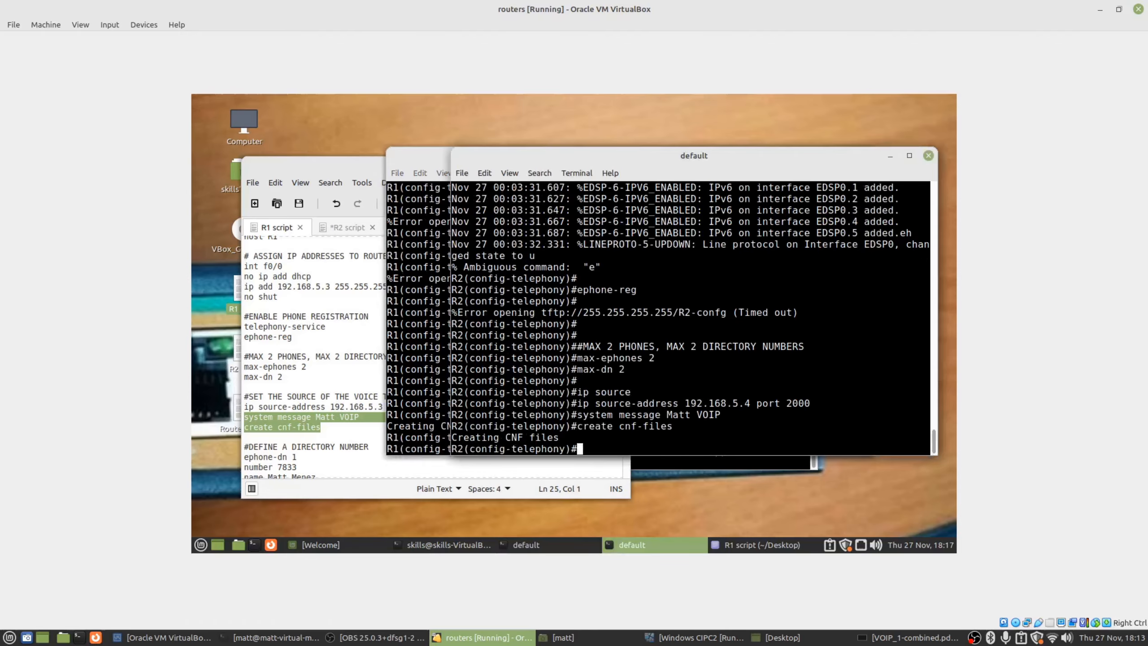
Select the directory number block in the R1 script.
left_click(374, 337)
scroll(373, 337, "down", 5)
left_click_drag(324, 332, 228, 306)
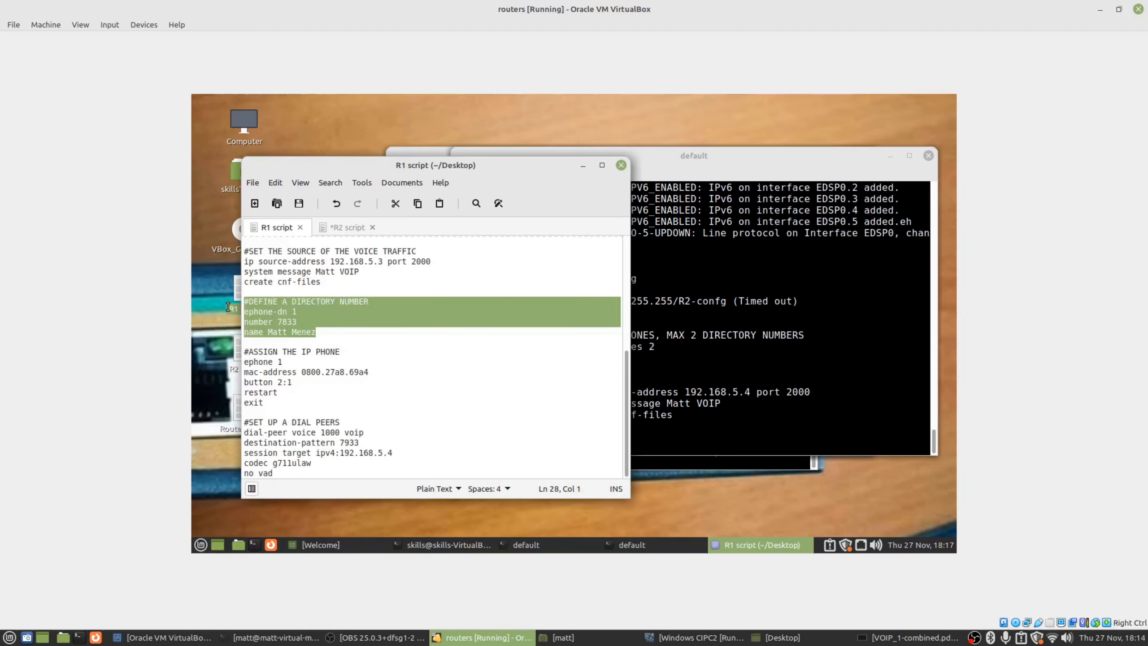
left_click(398, 342)
left_click_drag(289, 300, 369, 303)
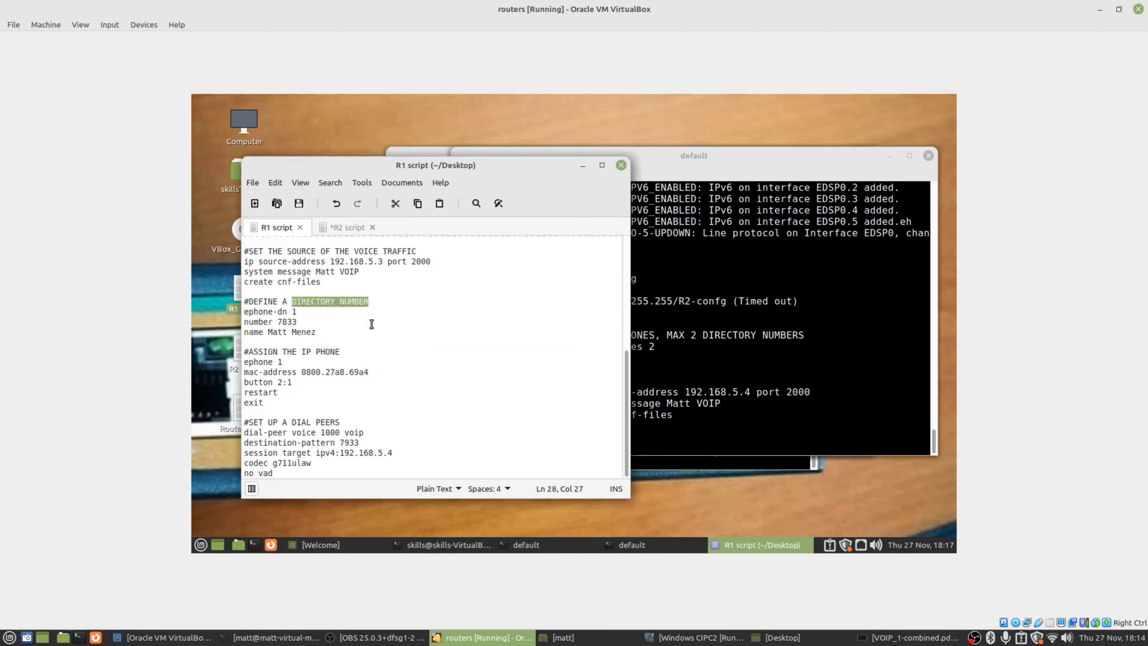
scroll(370, 323, "up", 2)
Minimize the router launcher terminal and bring R1's console forward.
left_click(308, 396)
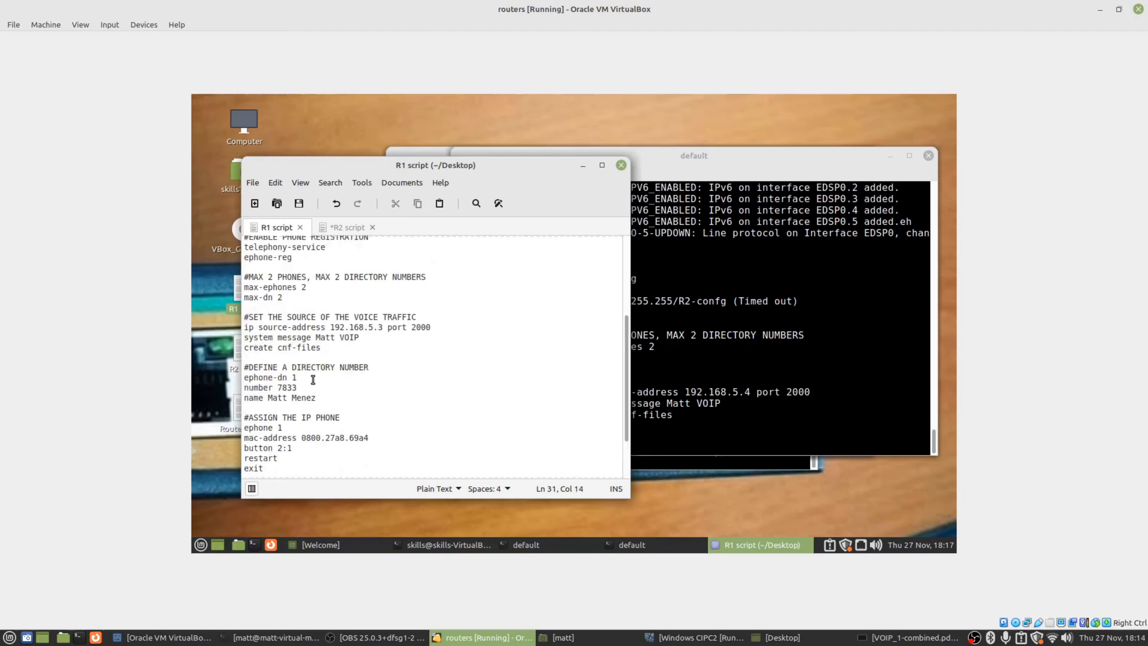
left_click(733, 389)
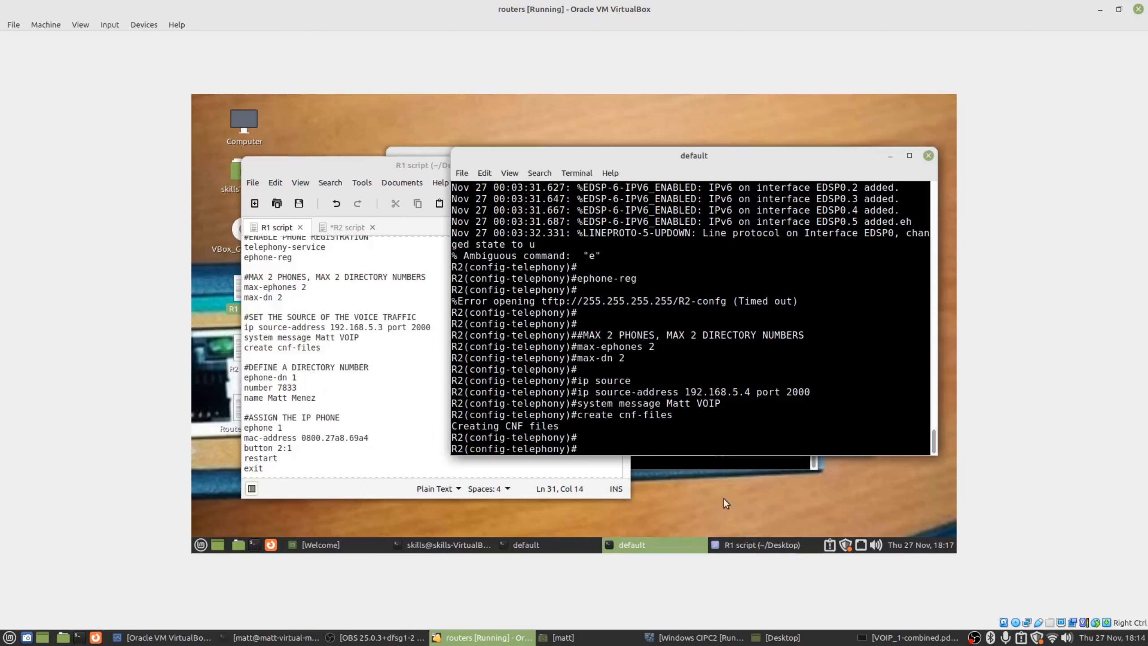
left_click(696, 466)
left_click_drag(602, 160, 694, 155)
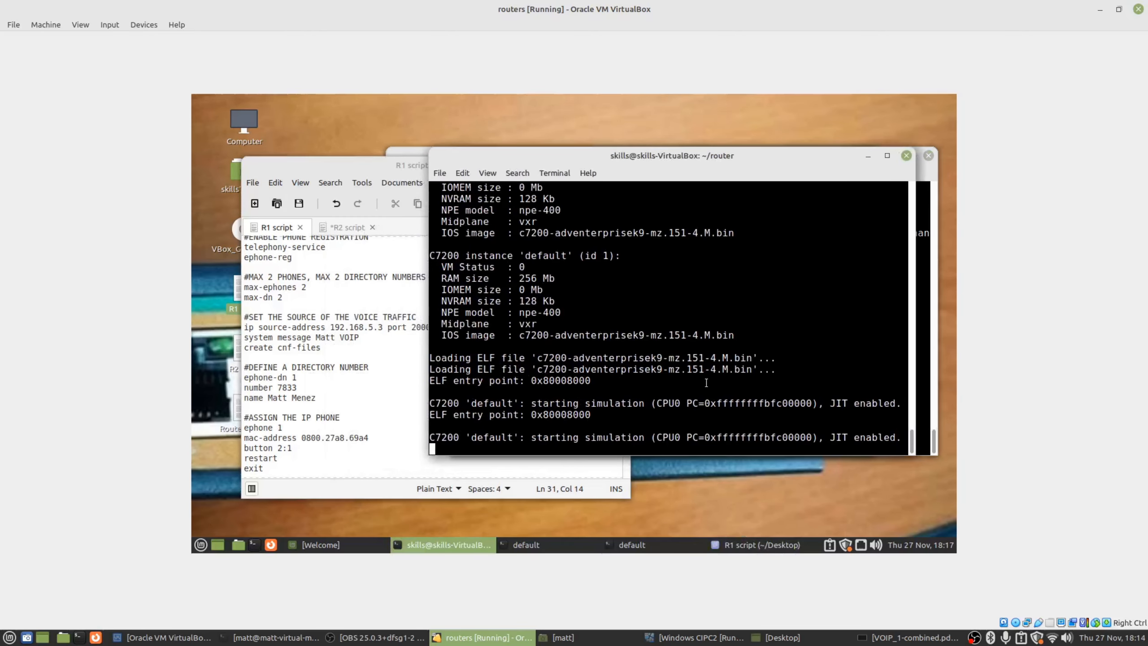
left_click(866, 156)
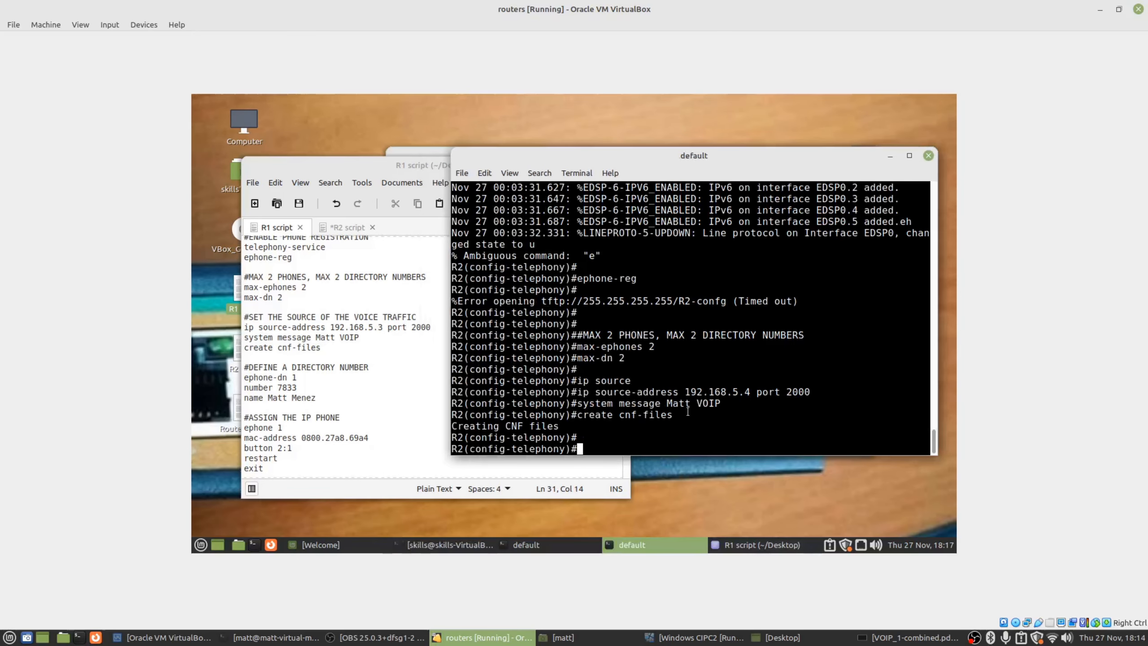
left_click(533, 544)
left_click_drag(581, 152, 615, 153)
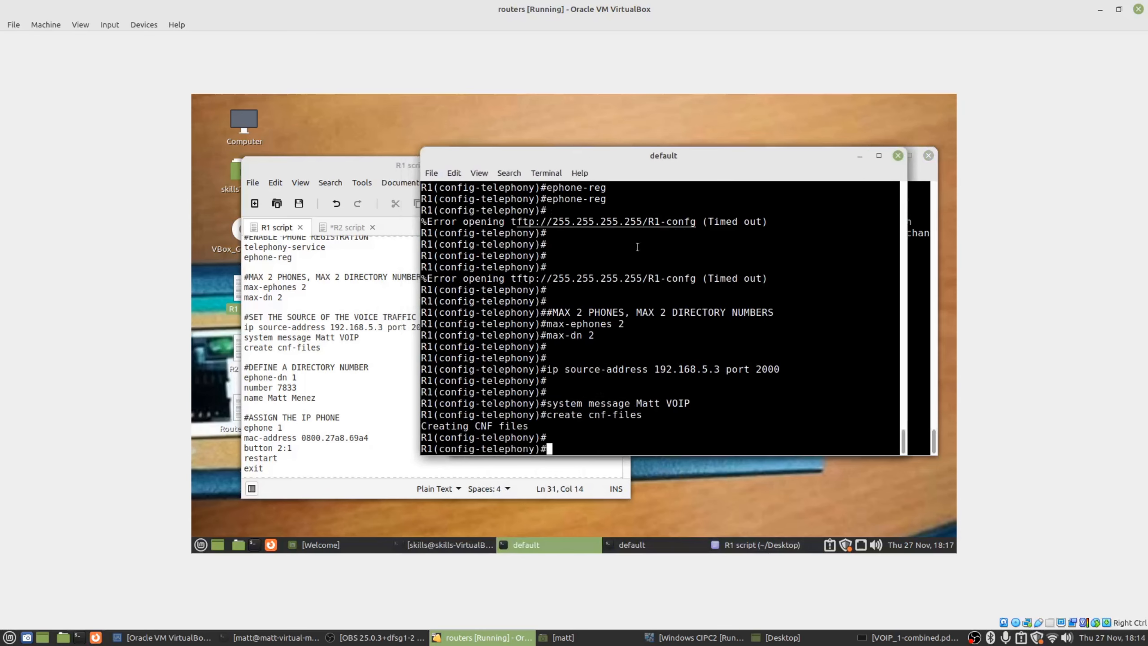
key("Return")
key("Return")
On R1, create ephone-dn 1 with number 7833 and the owner's display name.
type("ephone-dn 1")
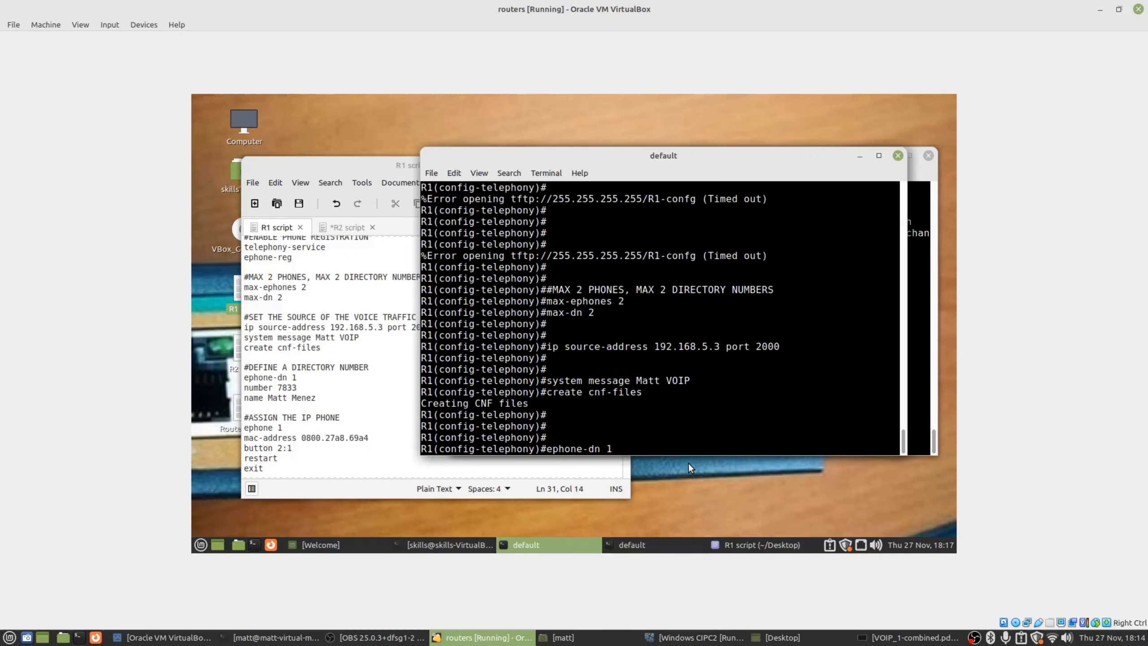
key("Return")
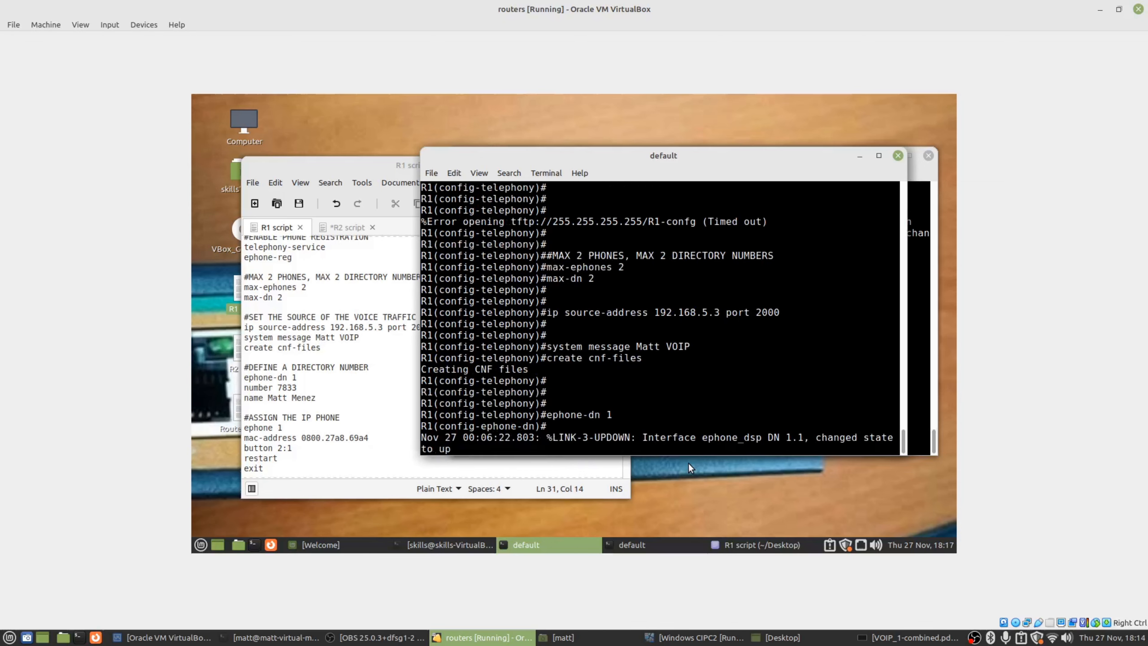
key("Return")
type("number 7833")
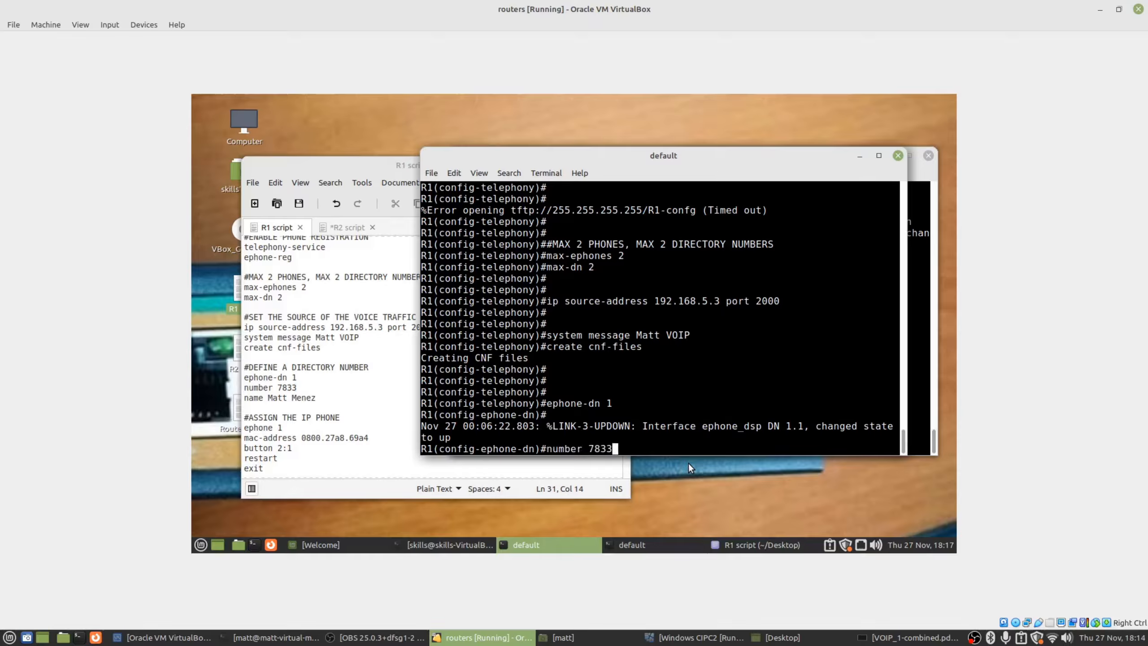
key("Return")
key("Return")
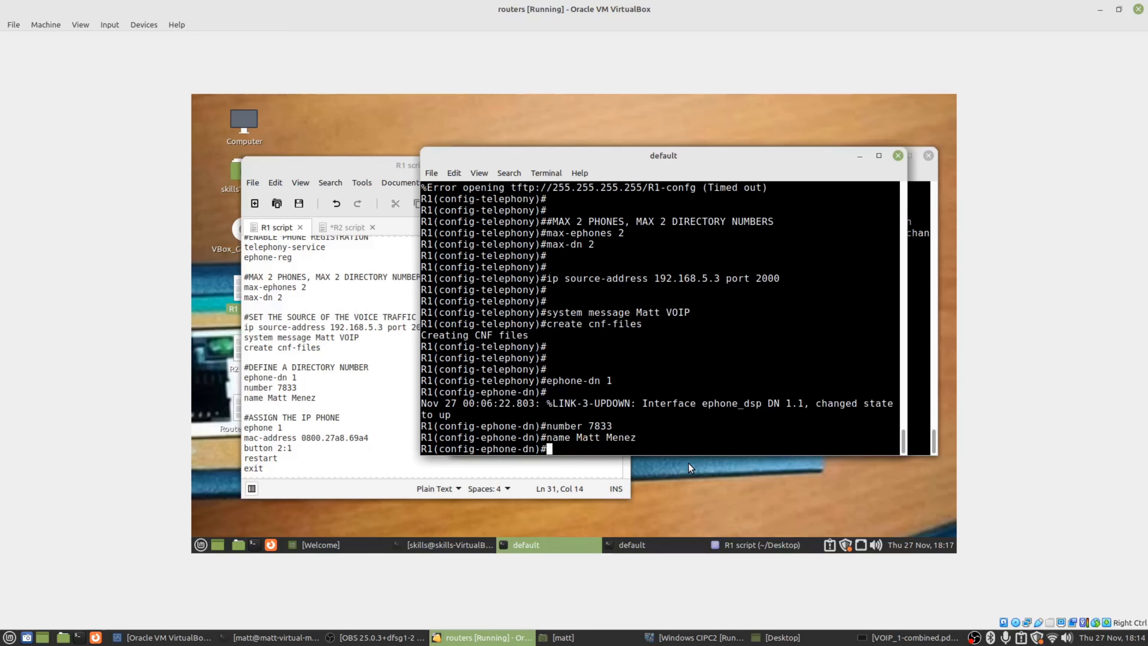
left_click(915, 325)
left_click(369, 277)
left_click(344, 228)
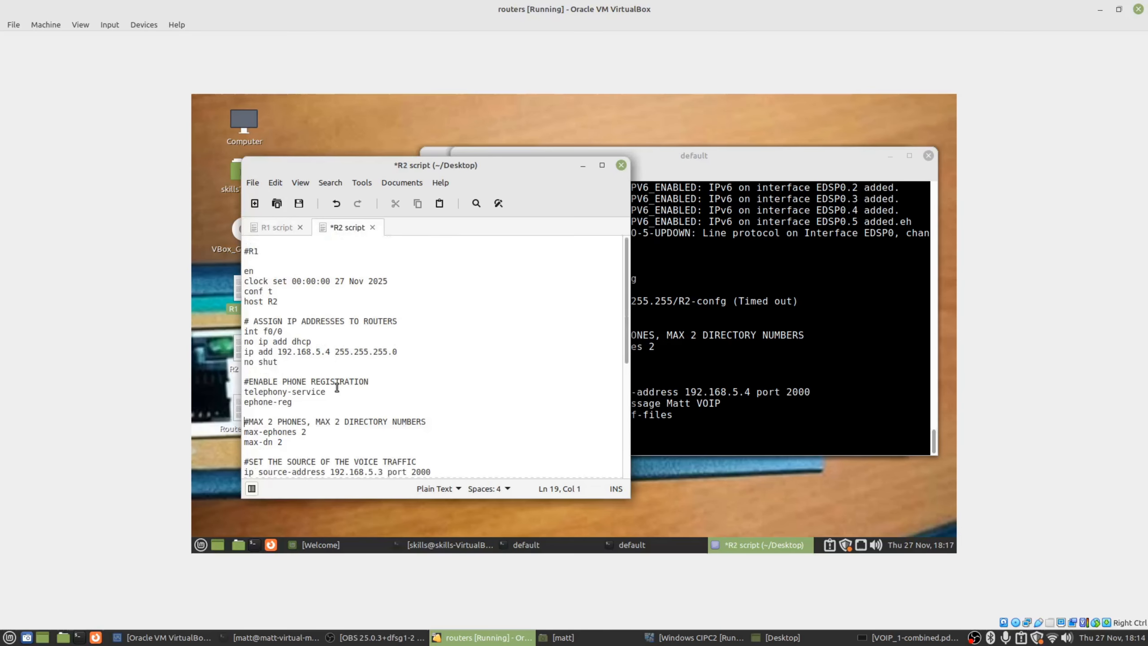
Paste the script's directory number block into R2, defining ephone-dn 2 with extension 7933.
scroll(337, 391, "down", 4)
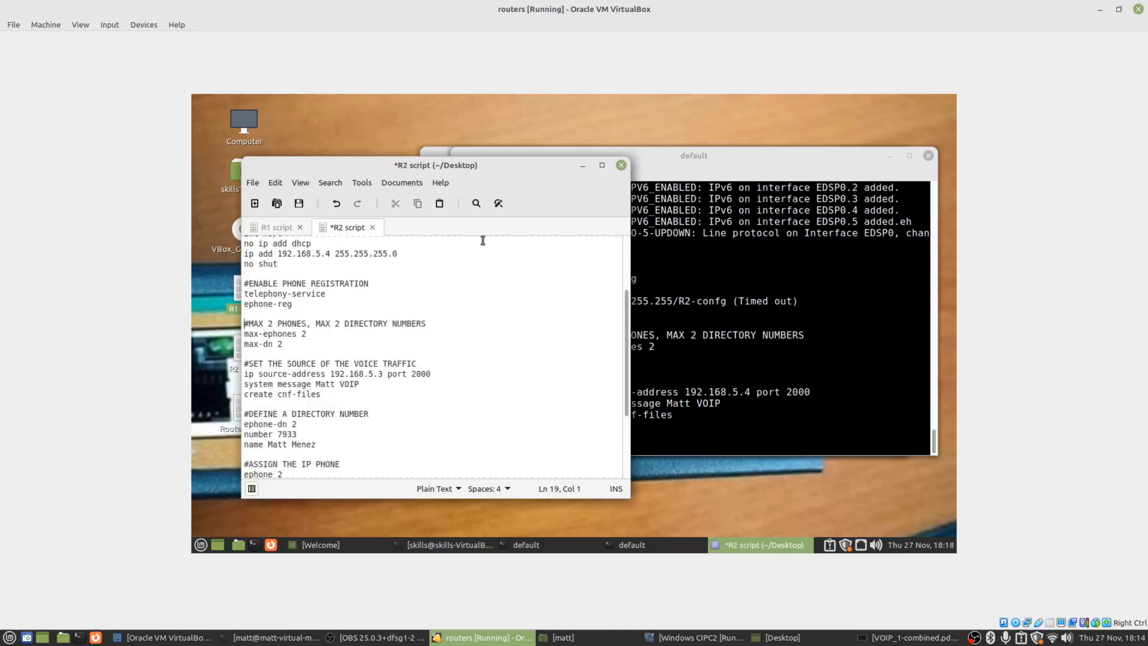
left_click_drag(324, 440, 231, 411)
right_click(302, 427)
left_click(333, 337)
double_click(286, 434)
right_click(763, 415)
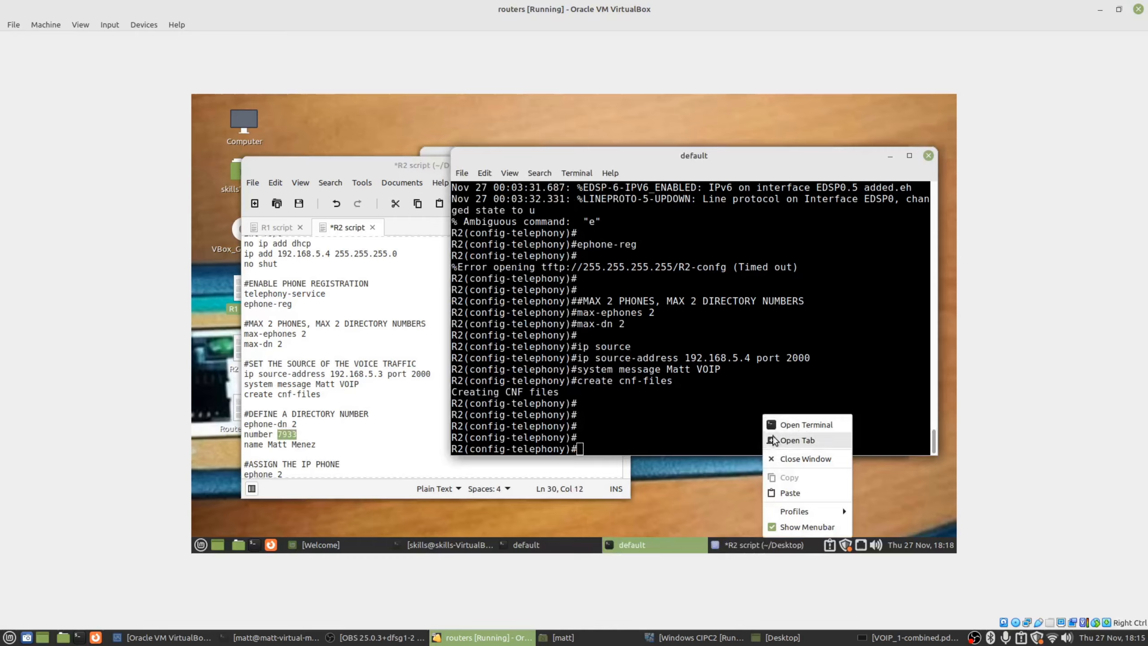
left_click(789, 493)
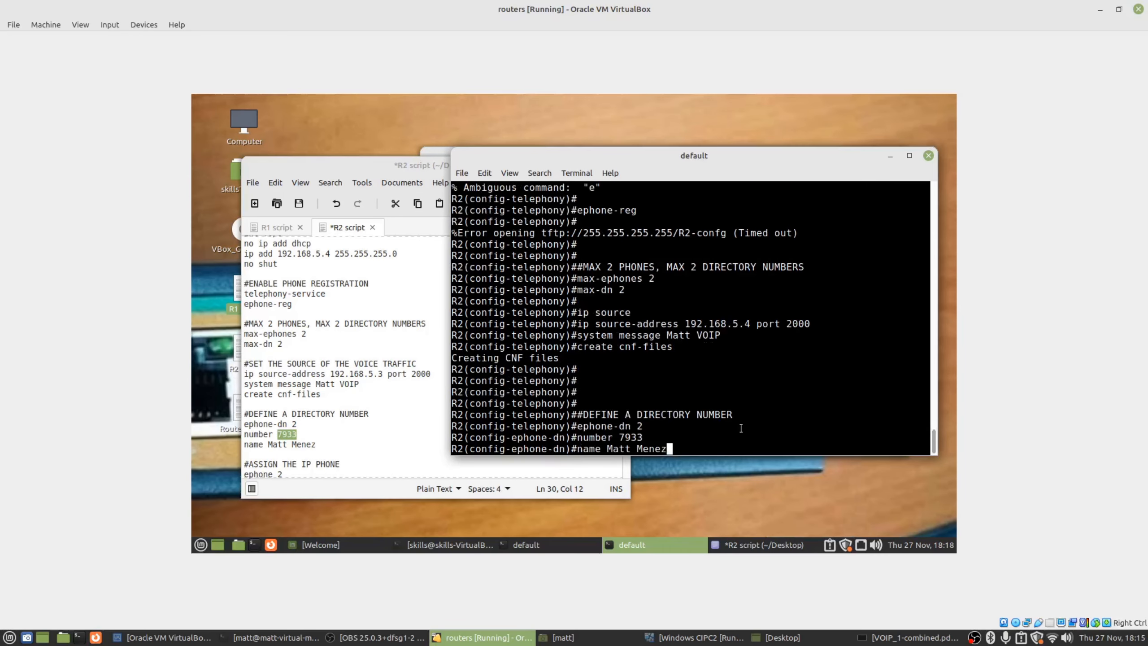
key("Return")
key("Return")
key("Return")
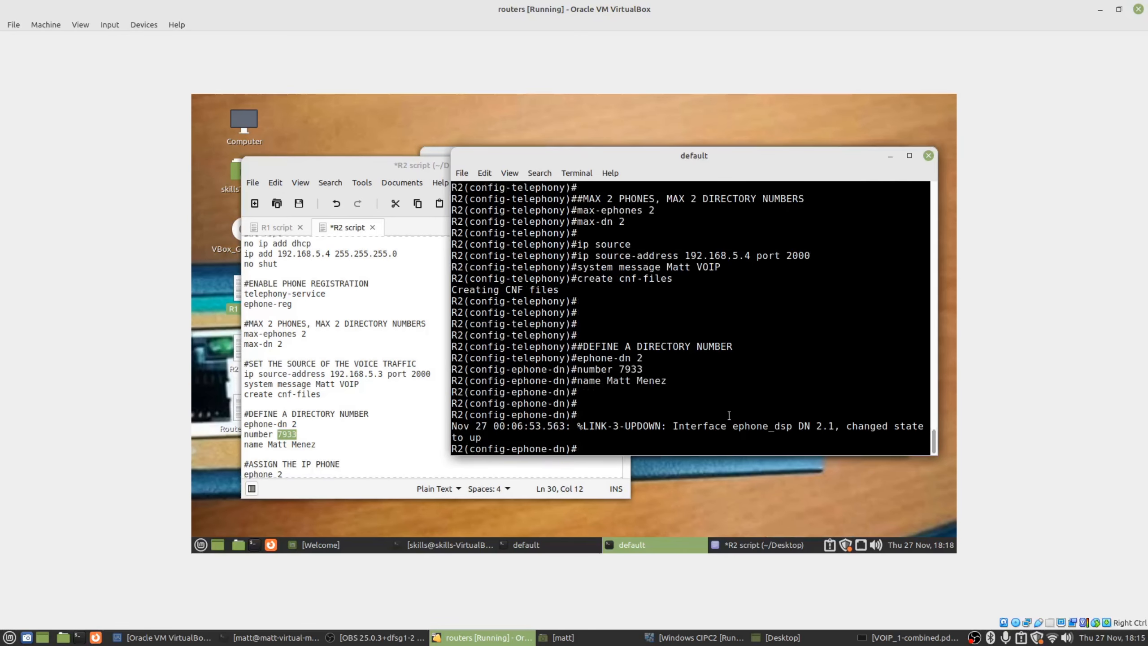
key("Return")
key("Return")
Select the #ASSIGN THE IP PHONE lines in the R2 script and bring R1's console forward.
left_click(346, 412)
left_click(651, 545)
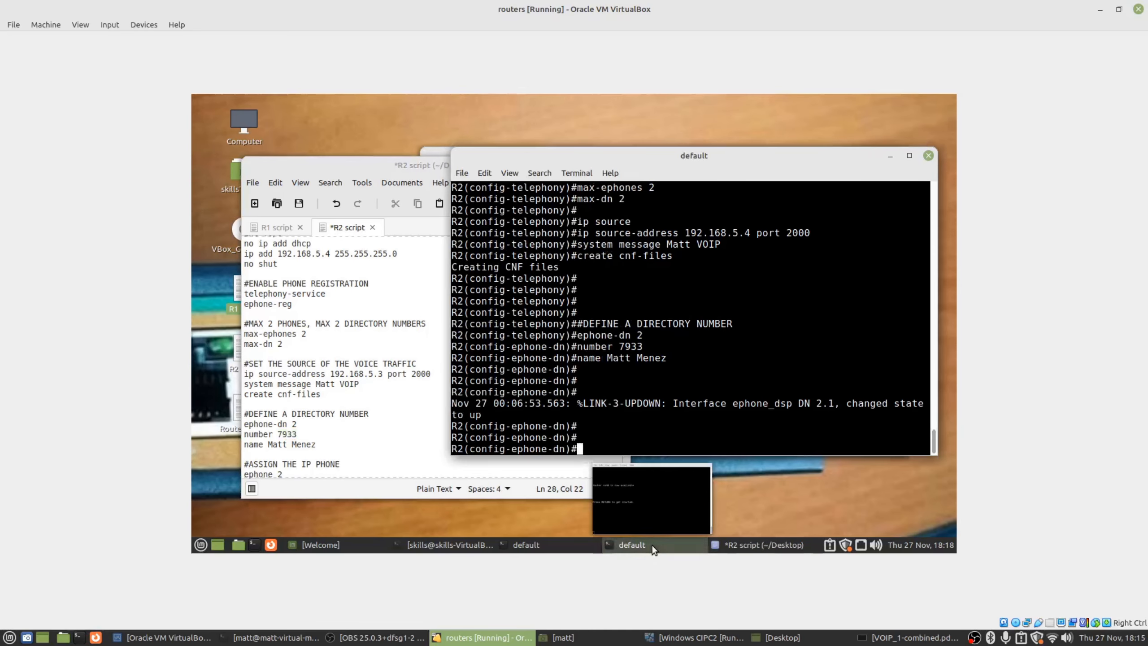
scroll(325, 397, "down", 4)
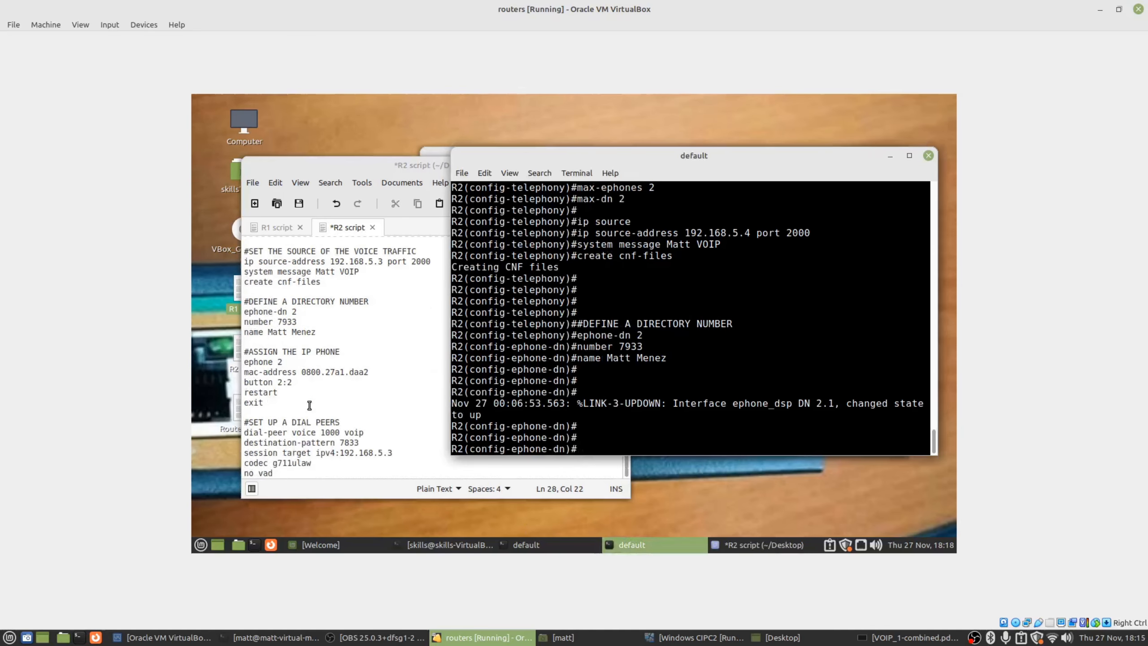
left_click(297, 393)
left_click_drag(289, 409, 242, 355)
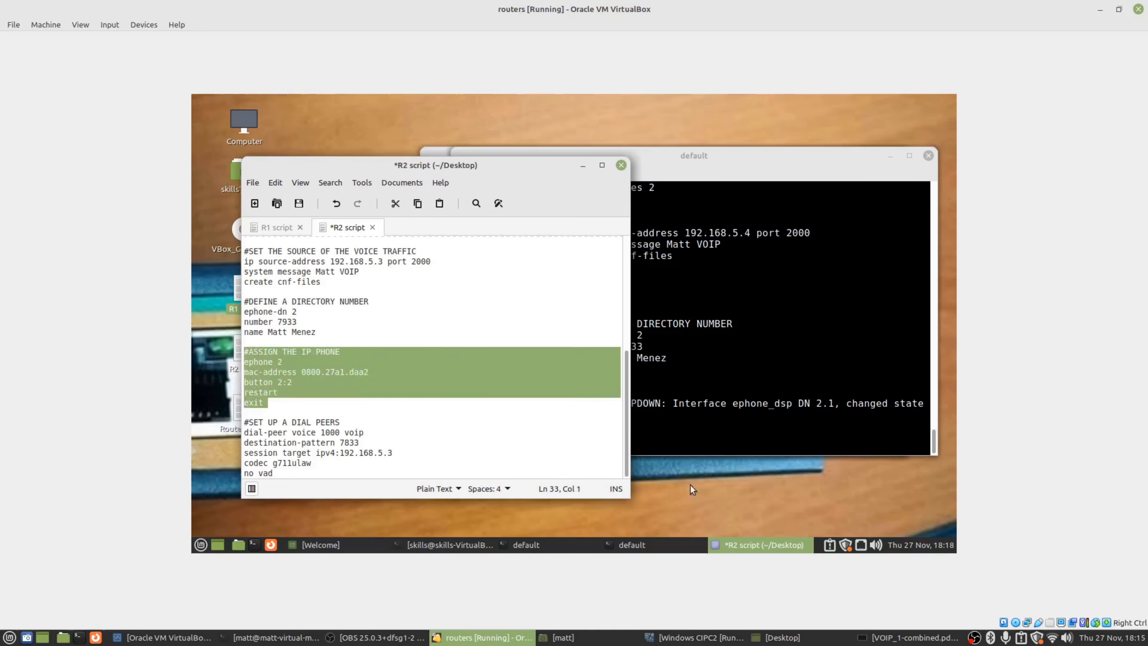
left_click(538, 545)
key("Return")
key("Return")
key("Return")
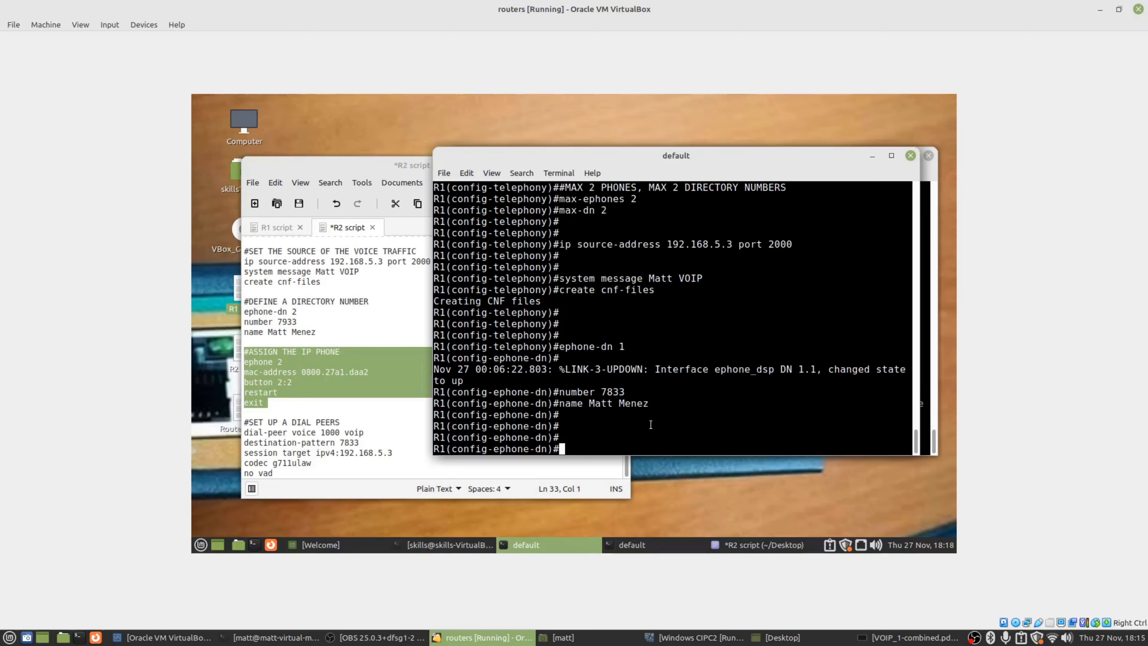
On R1, configure ephone 1 with MAC address 0800.27a8.69a4.
left_click(278, 221)
left_click(754, 433)
type("phone 1")
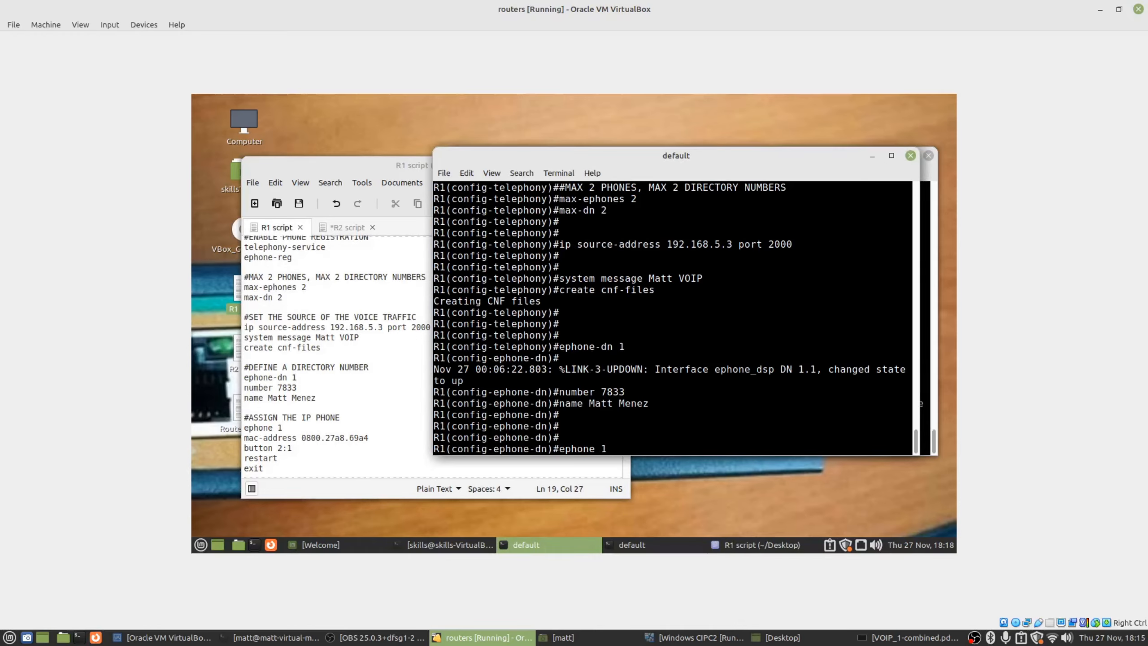
key("Return")
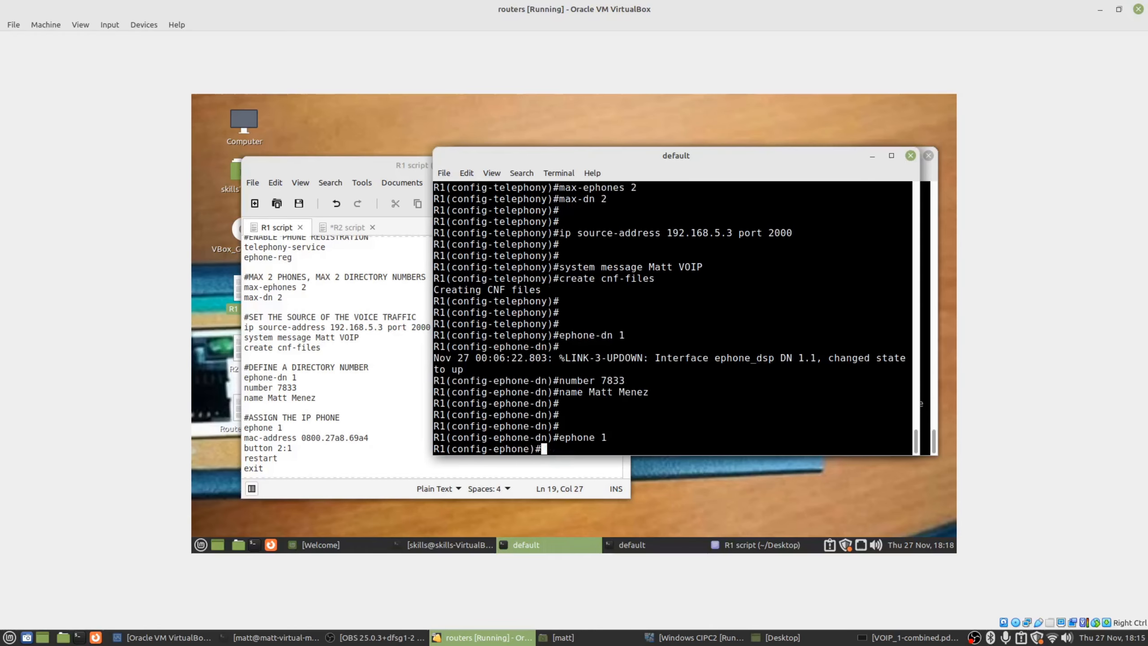
type("mac-address 0800.27a8")
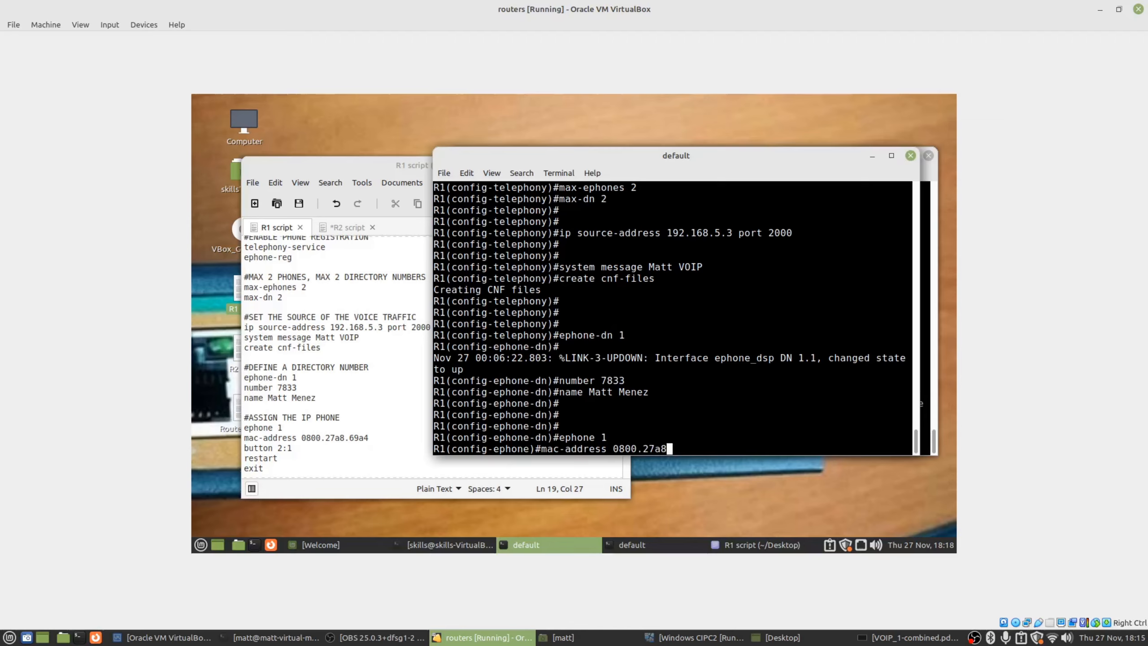
type(".69a4")
key("Return")
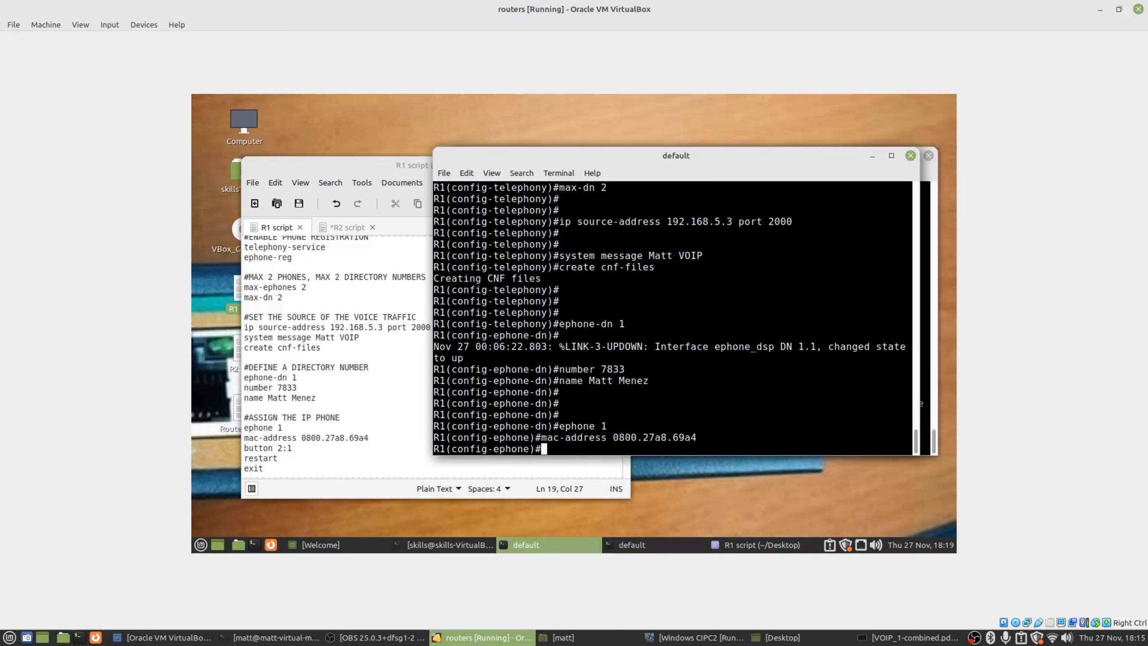
Assign button 2:1 to phone 1 and restart it.
left_click_drag(541, 437, 705, 437)
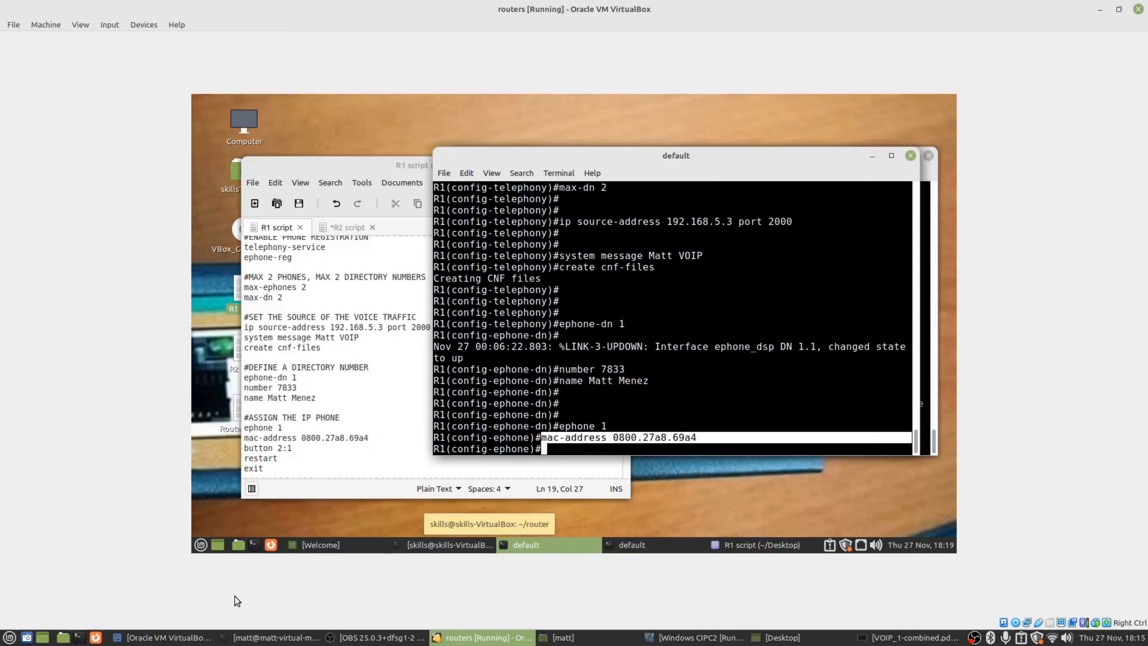
left_click(709, 454)
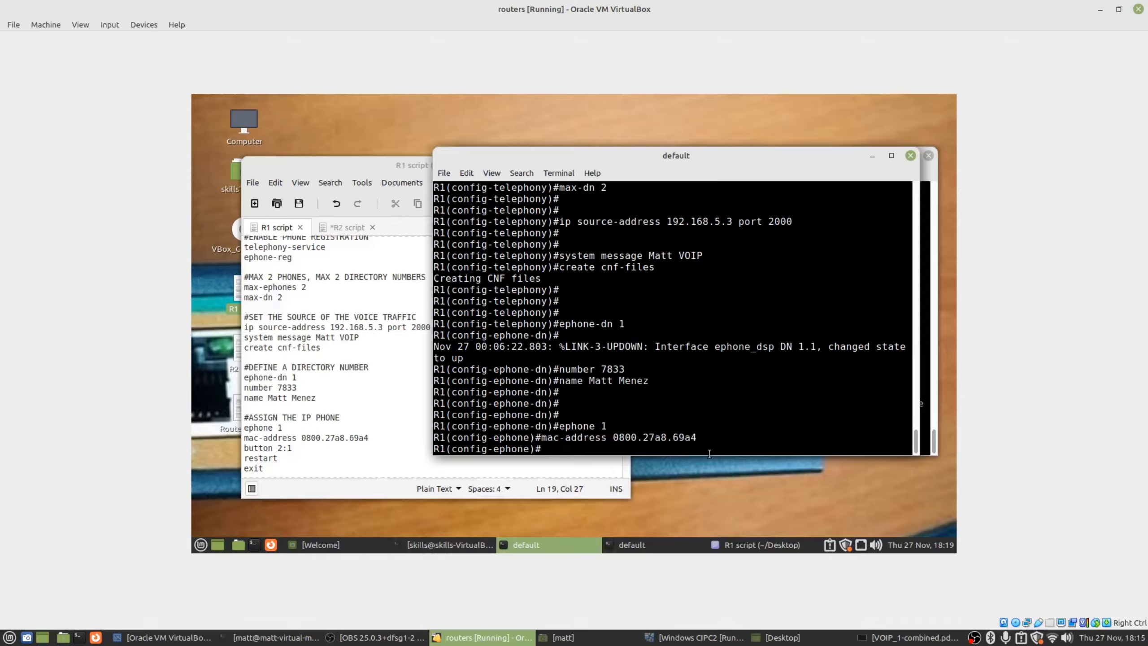
type("button 2:1")
key("Return")
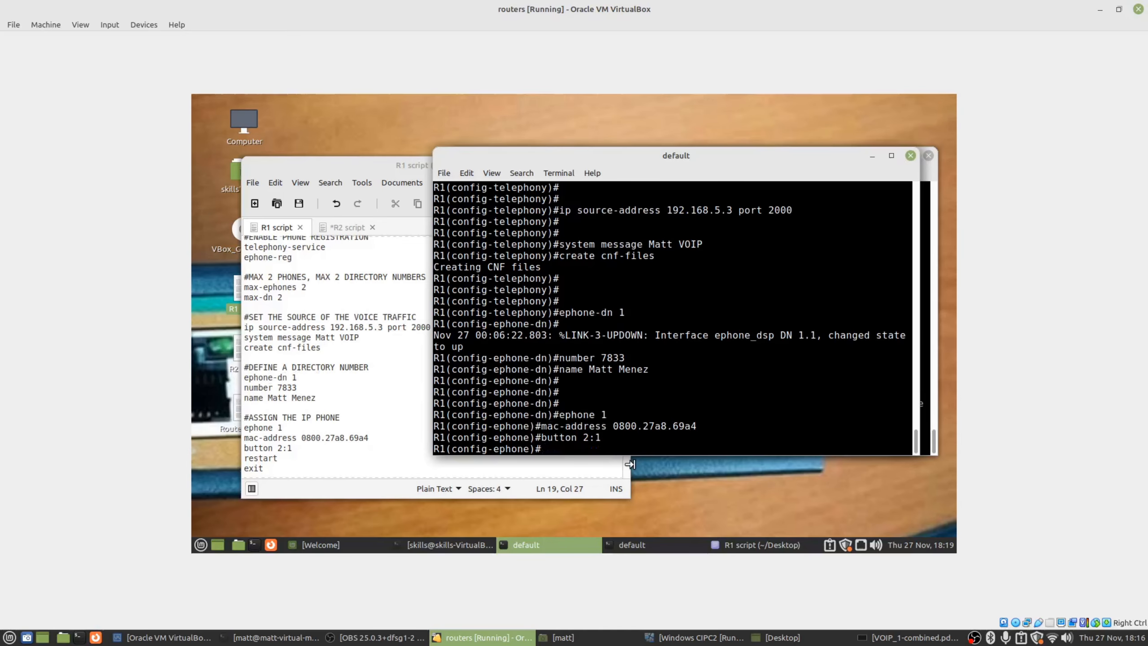
type("restart")
key("Return")
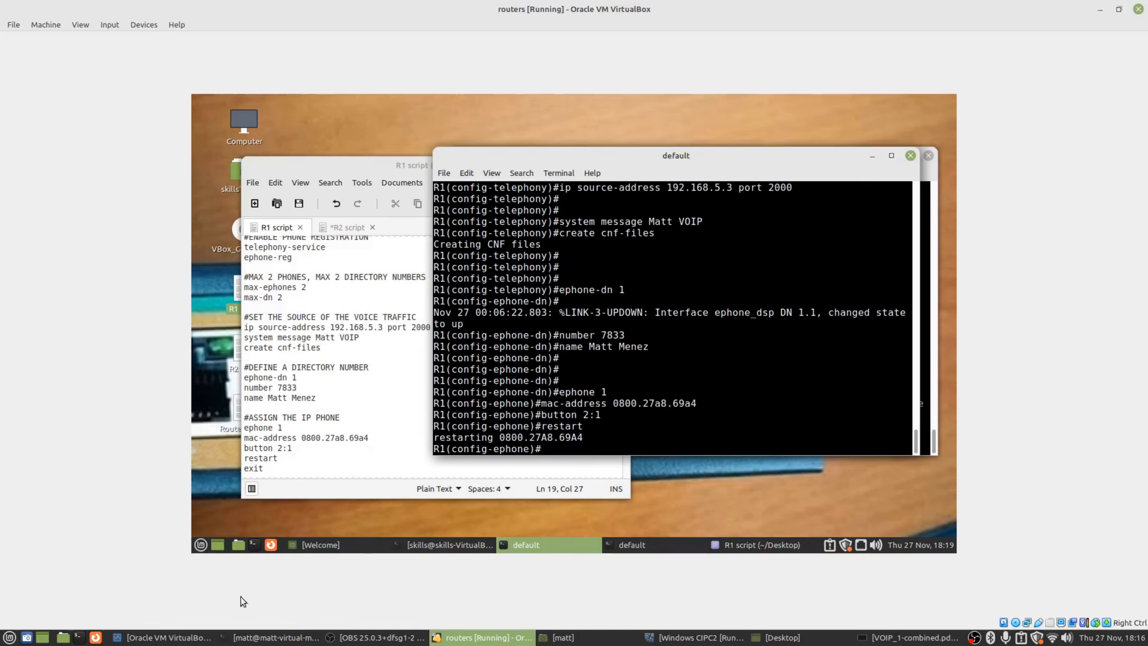
Show the R2 script with the caret at its #ASSIGN THE IP PHONE heading.
left_click(163, 637)
left_click(1099, 24)
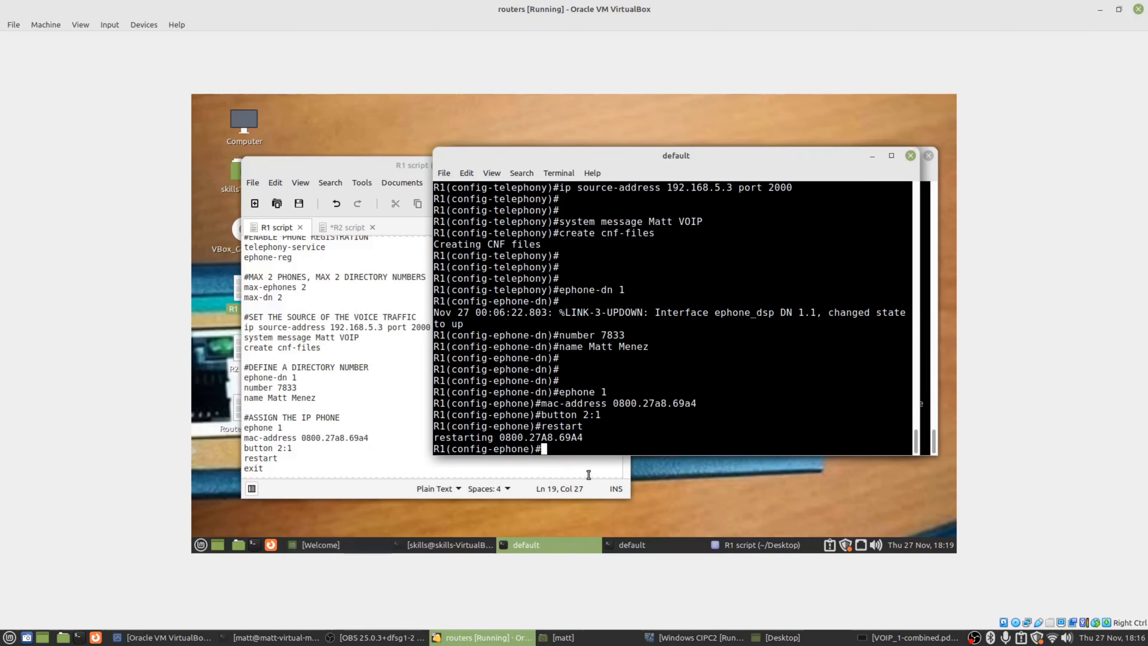
left_click(933, 407)
left_click_drag(346, 183, 328, 179)
left_click(330, 224)
left_click(373, 347)
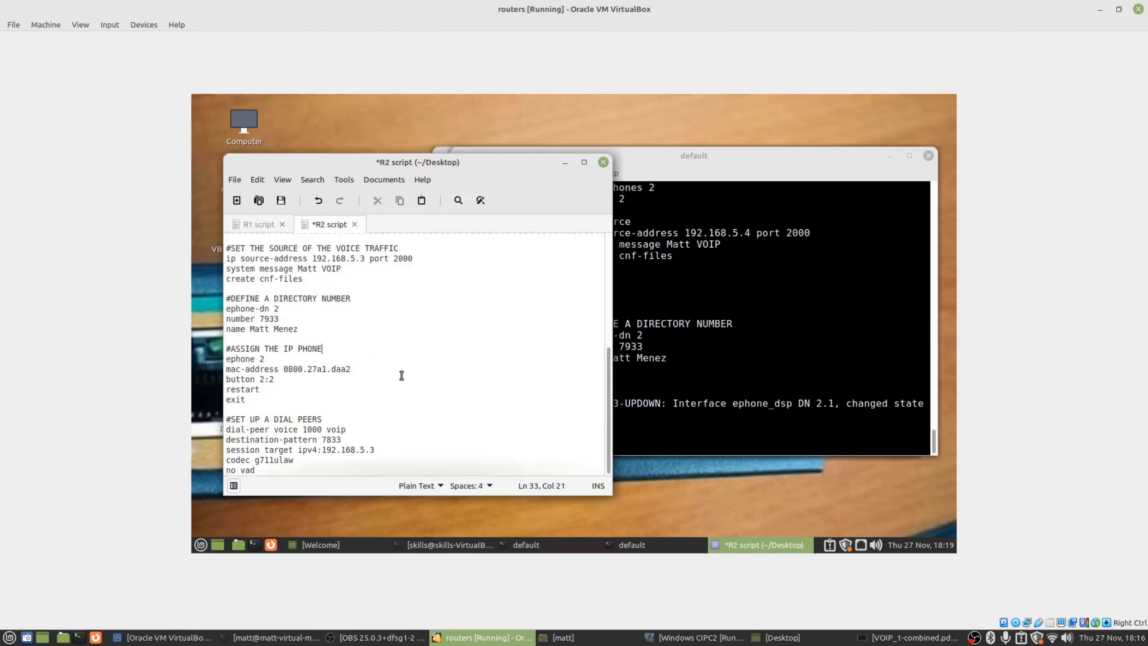
Copy R2's #ASSIGN THE IP PHONE block (ephone 2, MAC 0800.27a1.daa2, button 2:2).
left_click_drag(268, 409, 221, 347)
right_click(237, 355)
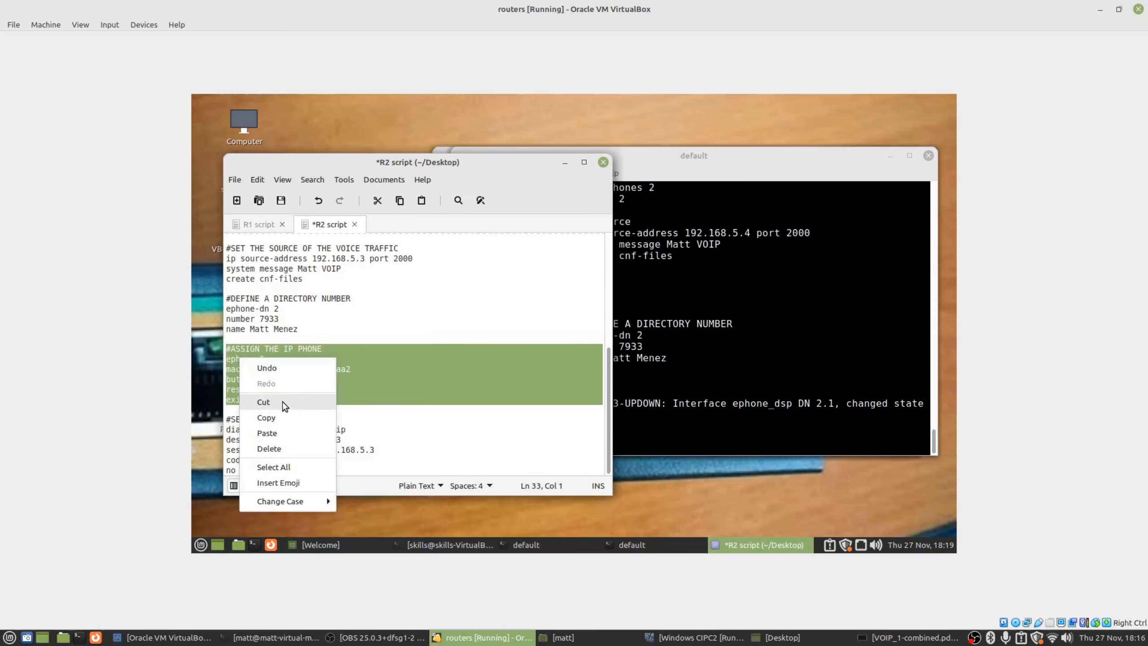
left_click(282, 414)
left_click(684, 333)
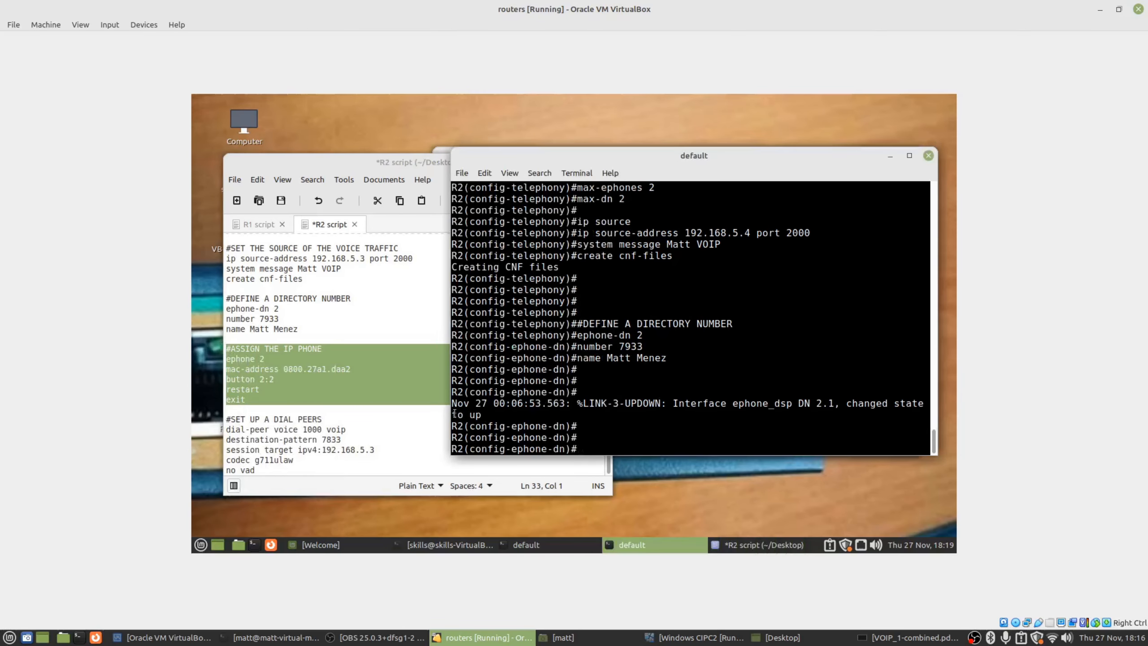
left_click(303, 375)
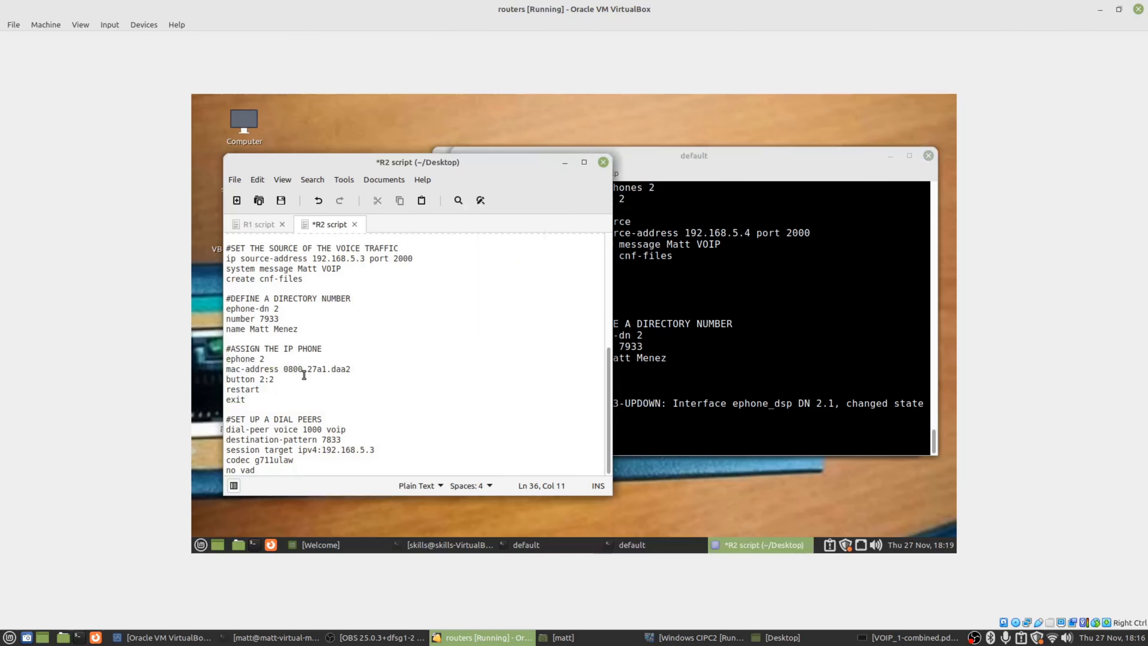
left_click(647, 422)
Paste the ephone 2 assignment and restart commands into the R2 console and run them.
left_click(691, 637)
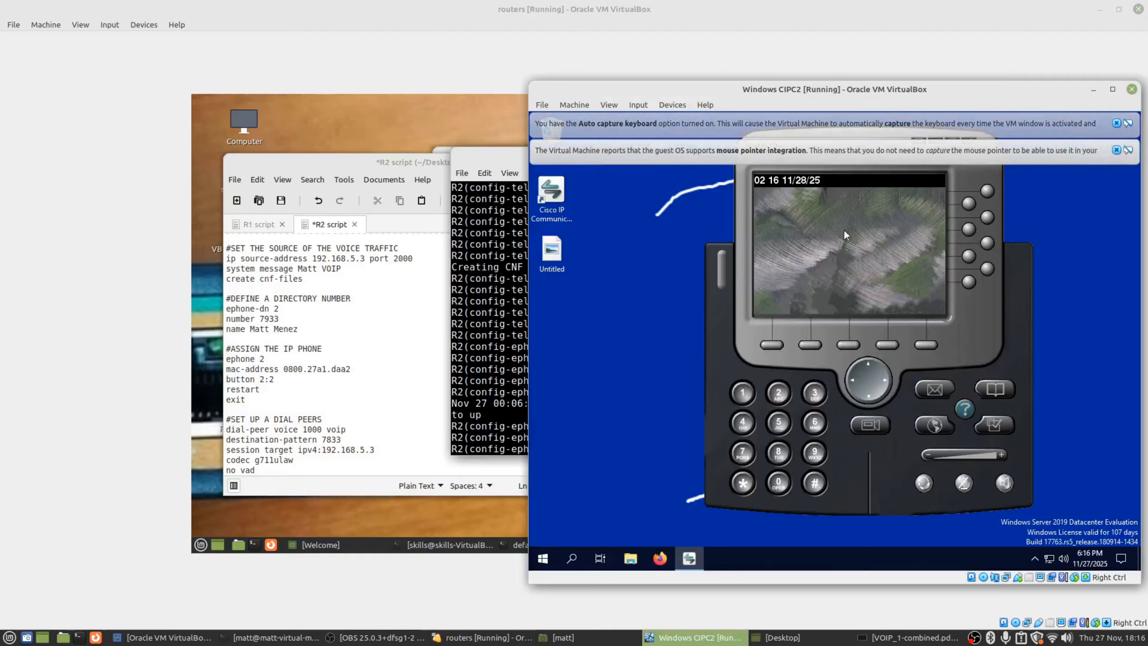
left_click(691, 637)
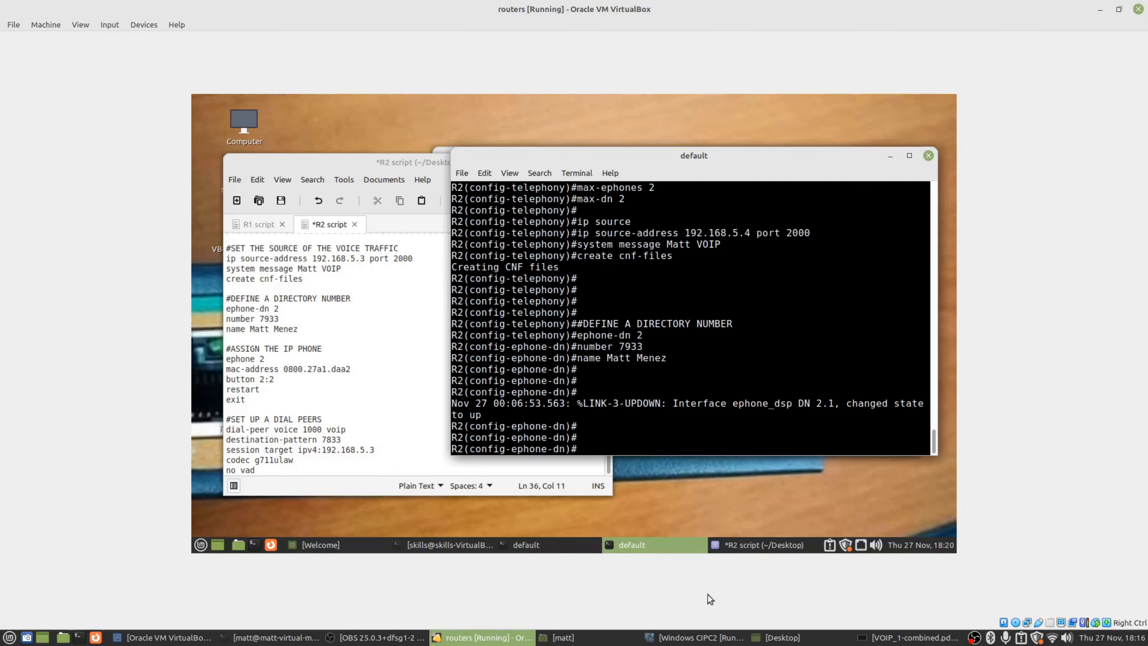
left_click(691, 637)
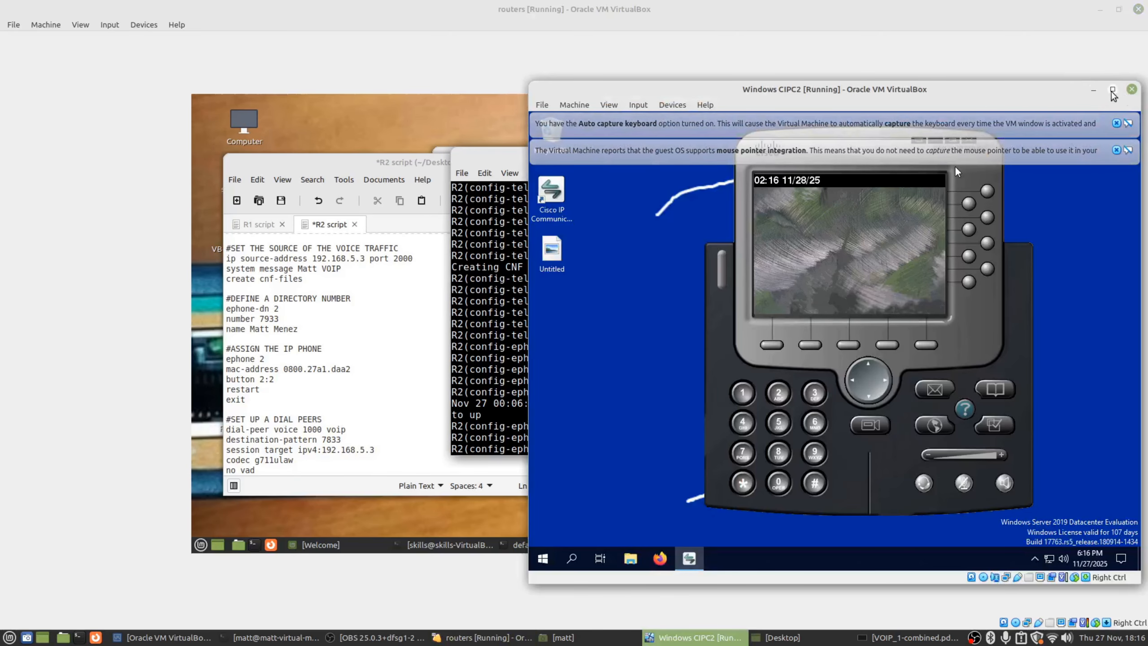
left_click(1093, 90)
right_click(737, 369)
left_click(757, 402)
key("Return")
key("Return")
key("Return")
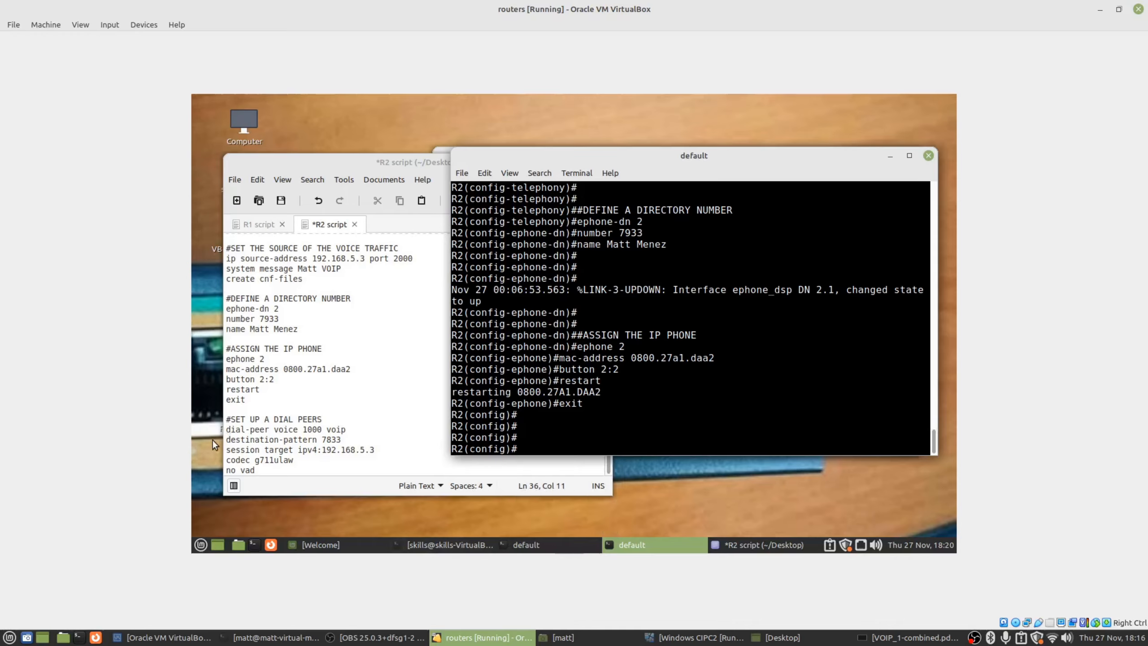
left_click_drag(224, 420, 319, 420)
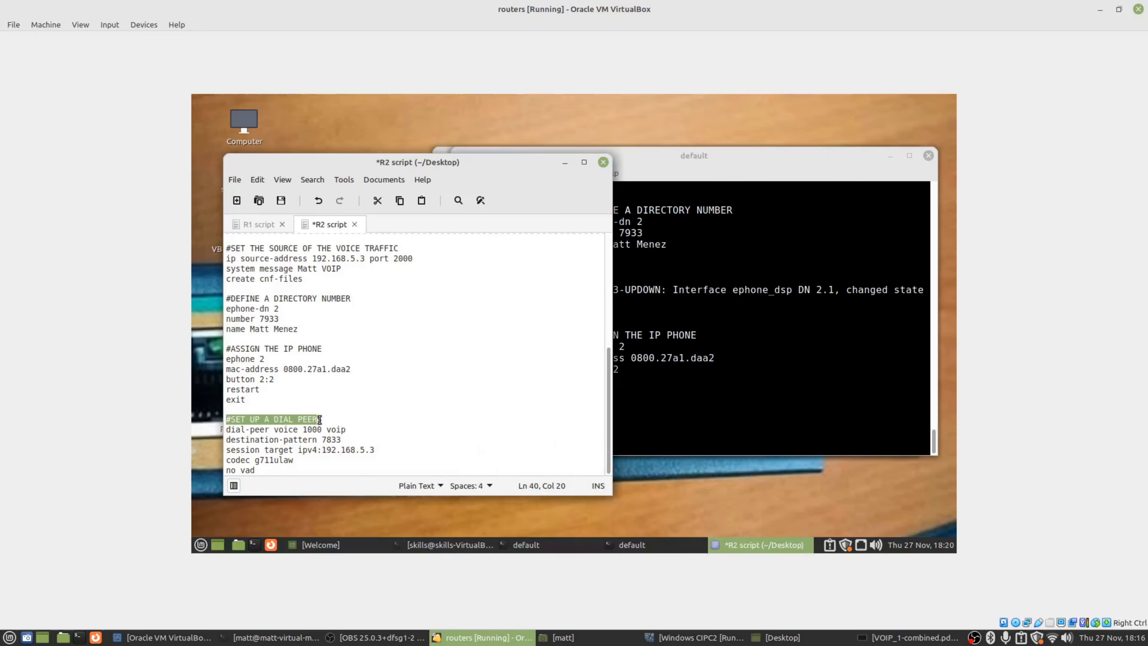
Select R2's dial-peer block, switch to the R1 console with Alt+Tab, and show the R1 script.
left_click(732, 374)
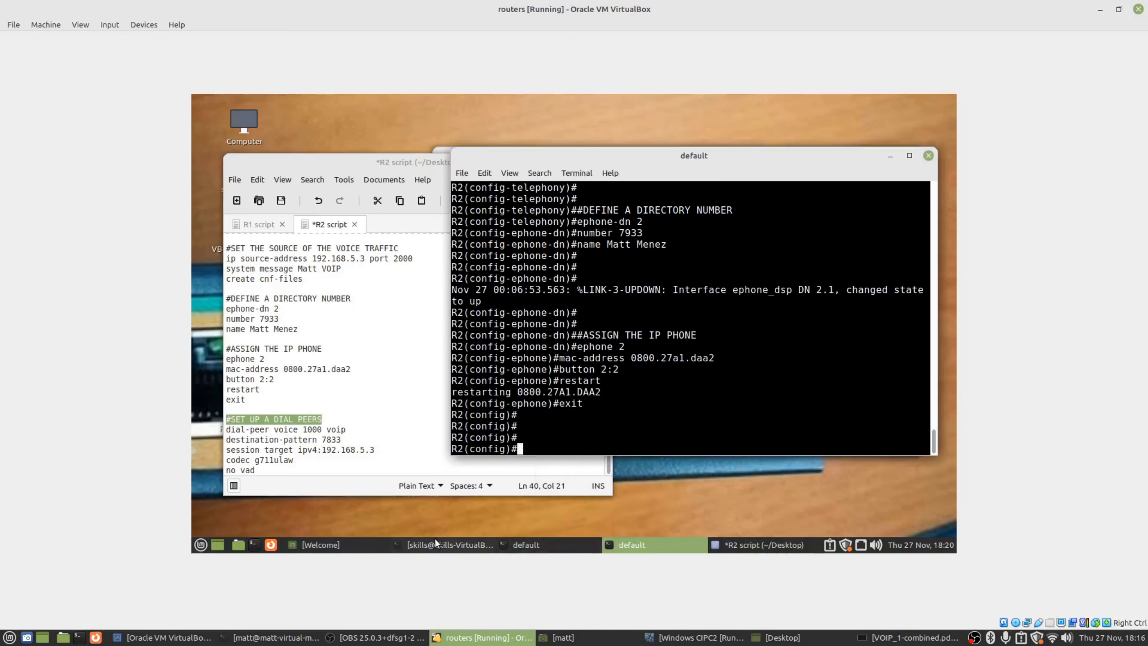
left_click_drag(255, 470, 227, 422)
left_click(631, 544)
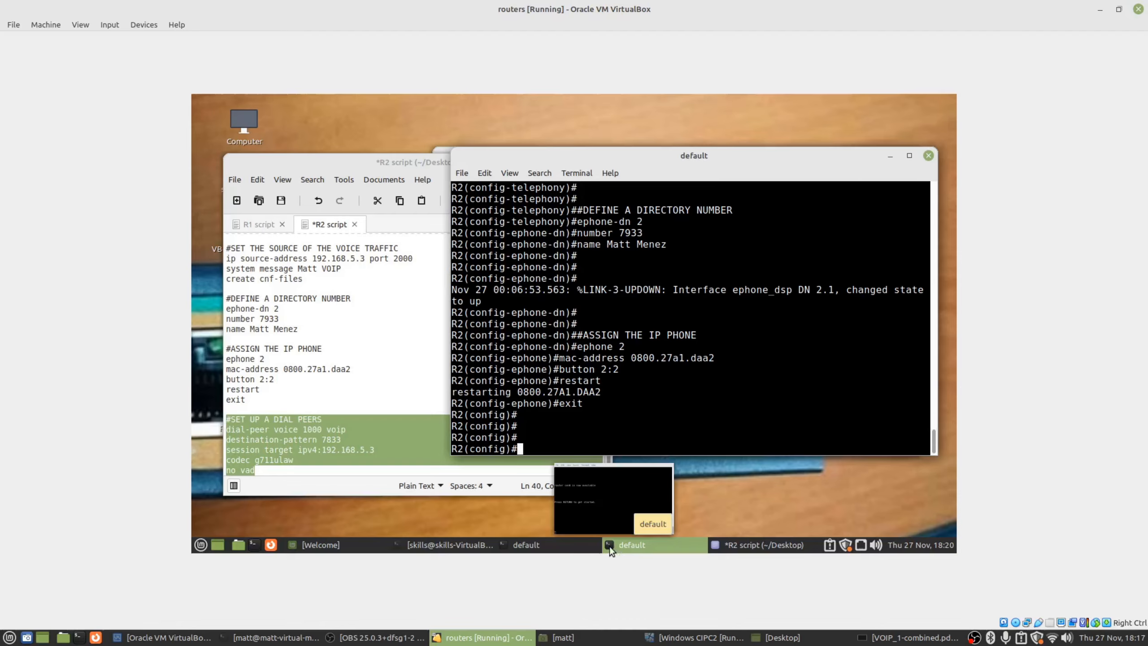
left_click(422, 544)
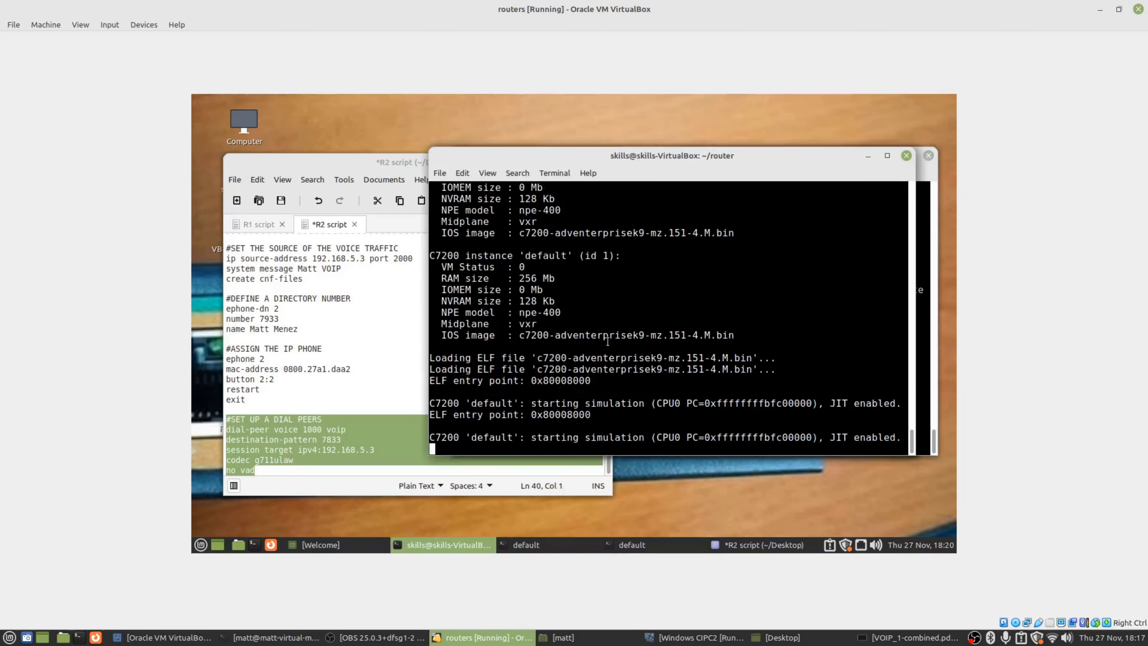
left_click(866, 158)
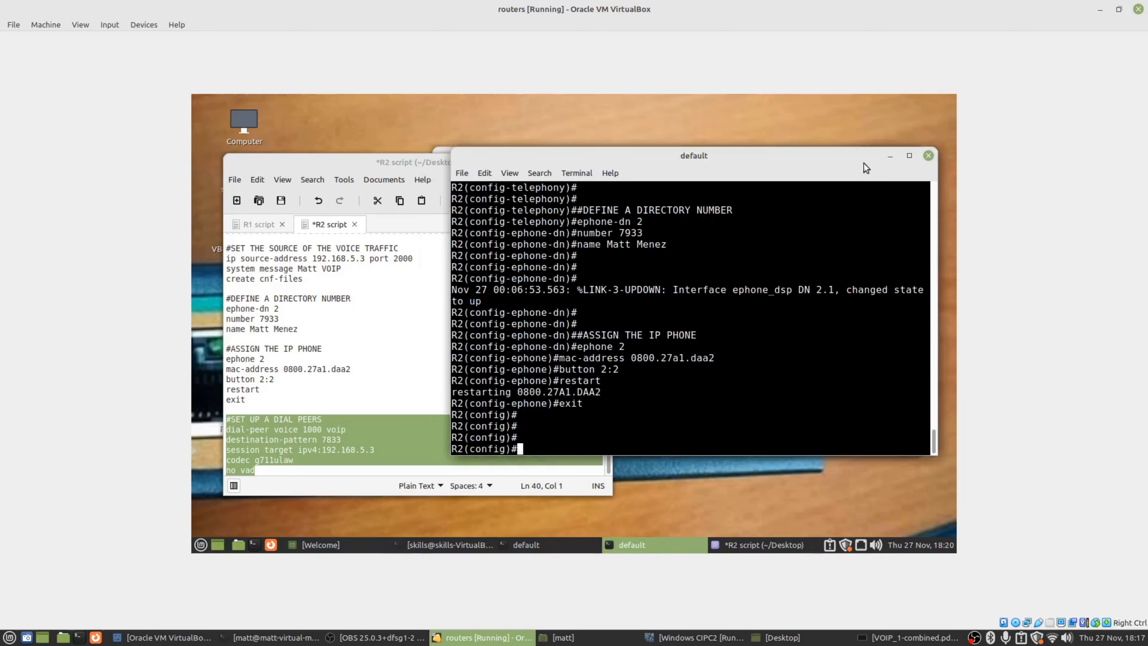
key("alt+Tab")
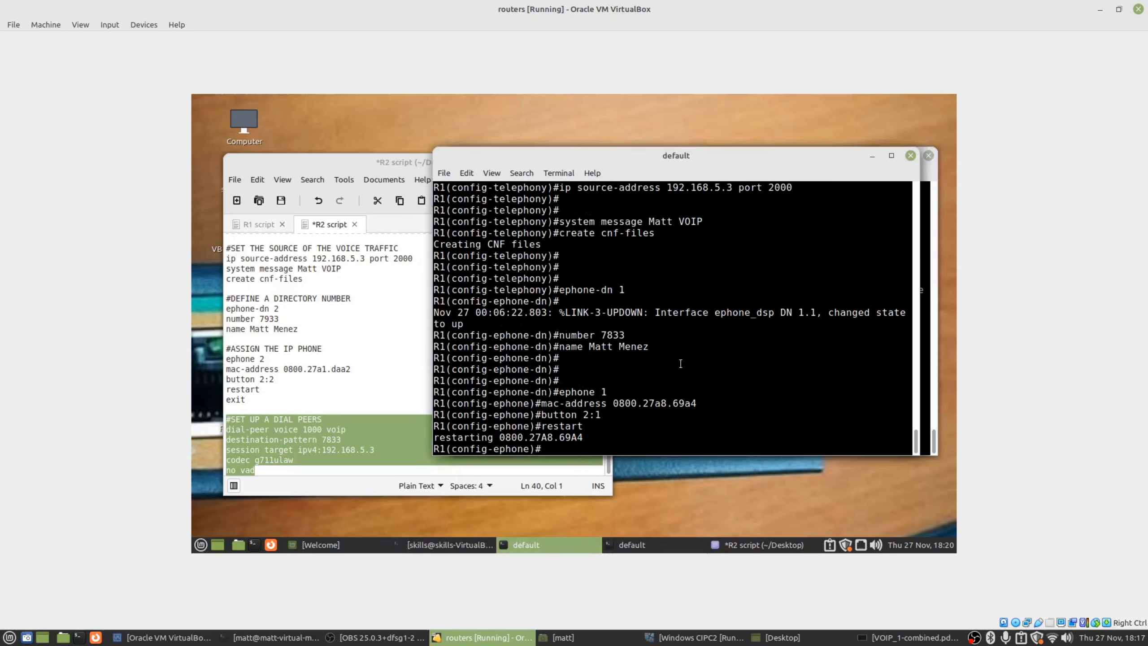
key("Return")
key("Return")
key("Return")
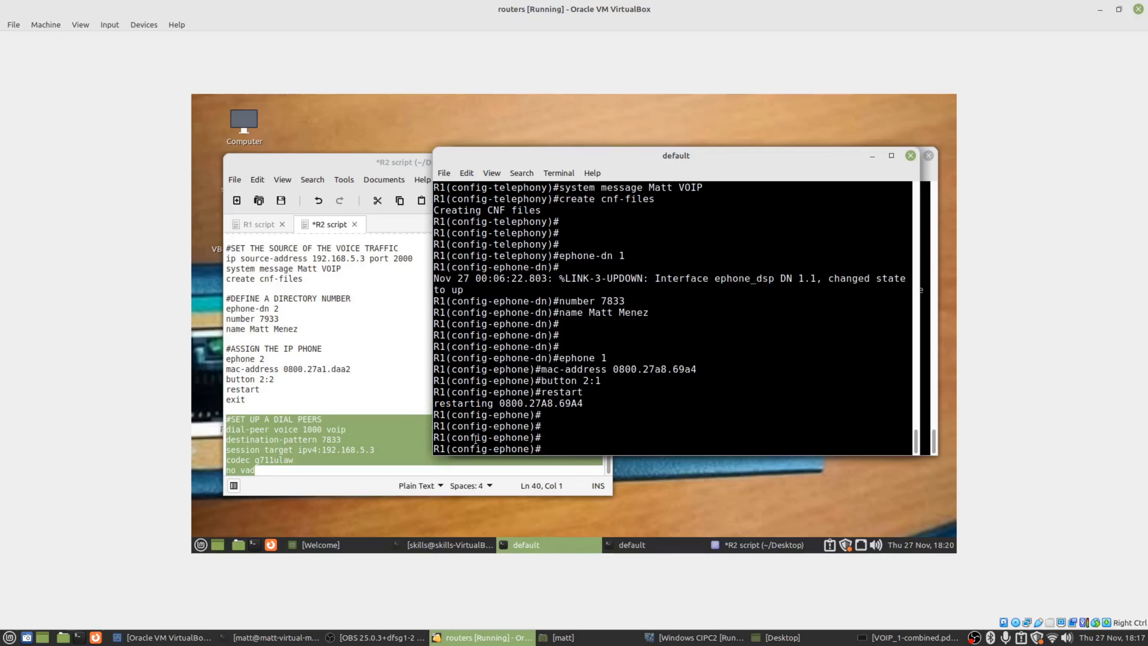
left_click(256, 224)
left_click(669, 370)
On R1, create dial-peer voice 1000 voip with destination-pattern 7933.
scroll(295, 348, "down", 2)
type("dial")
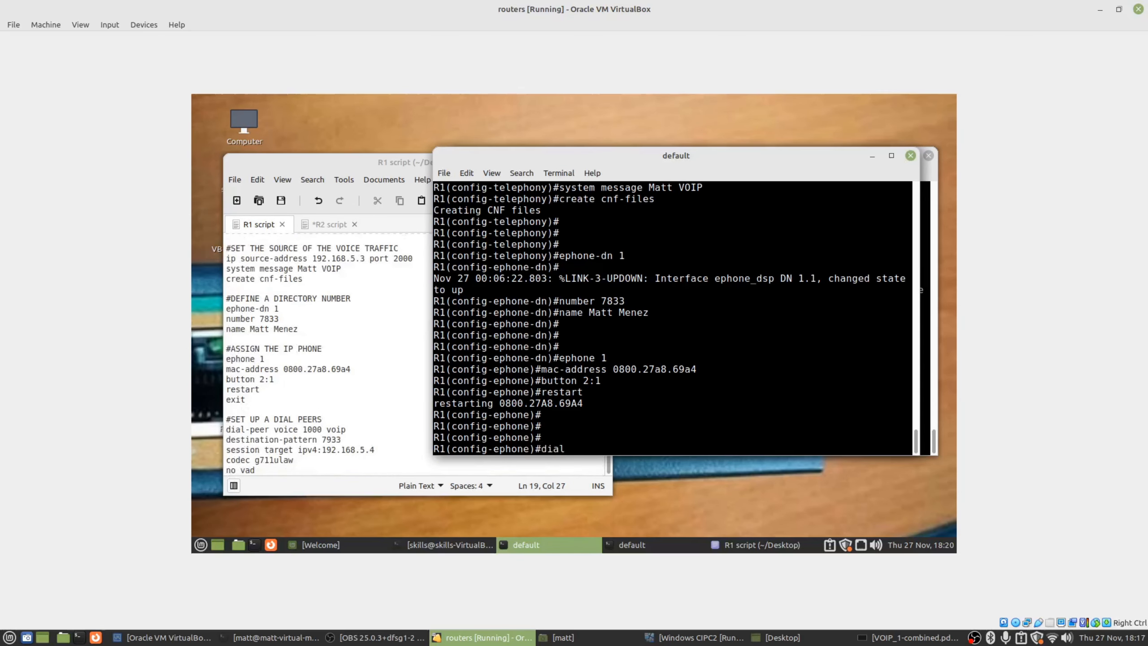
type("-peer voice 1000 voip")
key("Return")
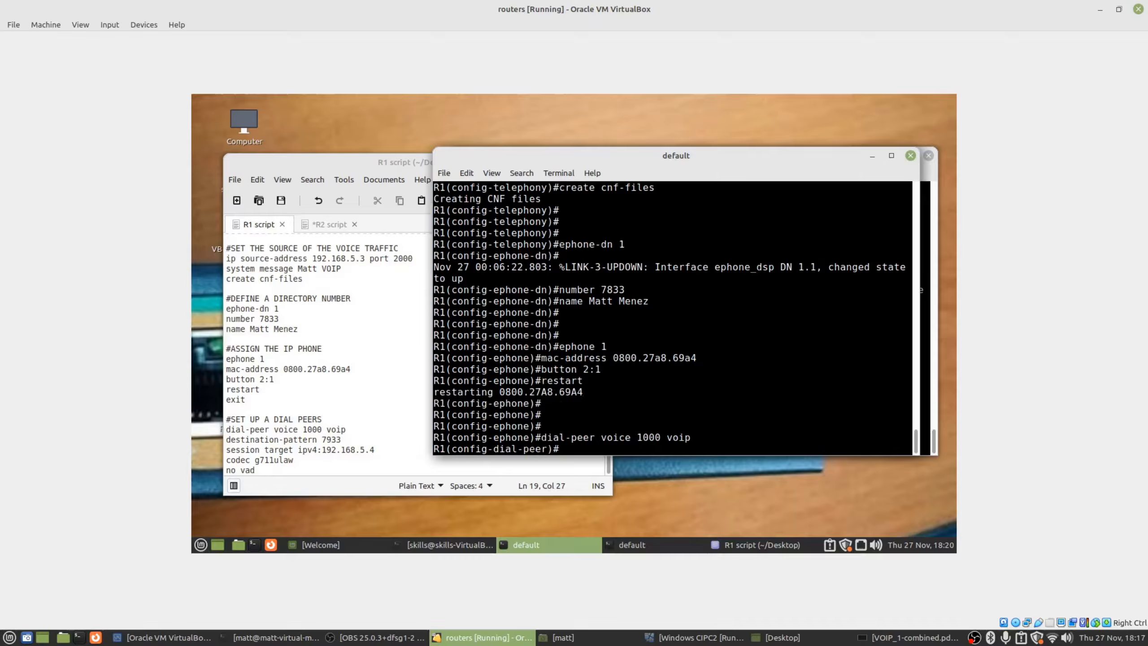
type("d")
type("esti")
type("nat")
type("i")
key("Tab")
type("-patterm")
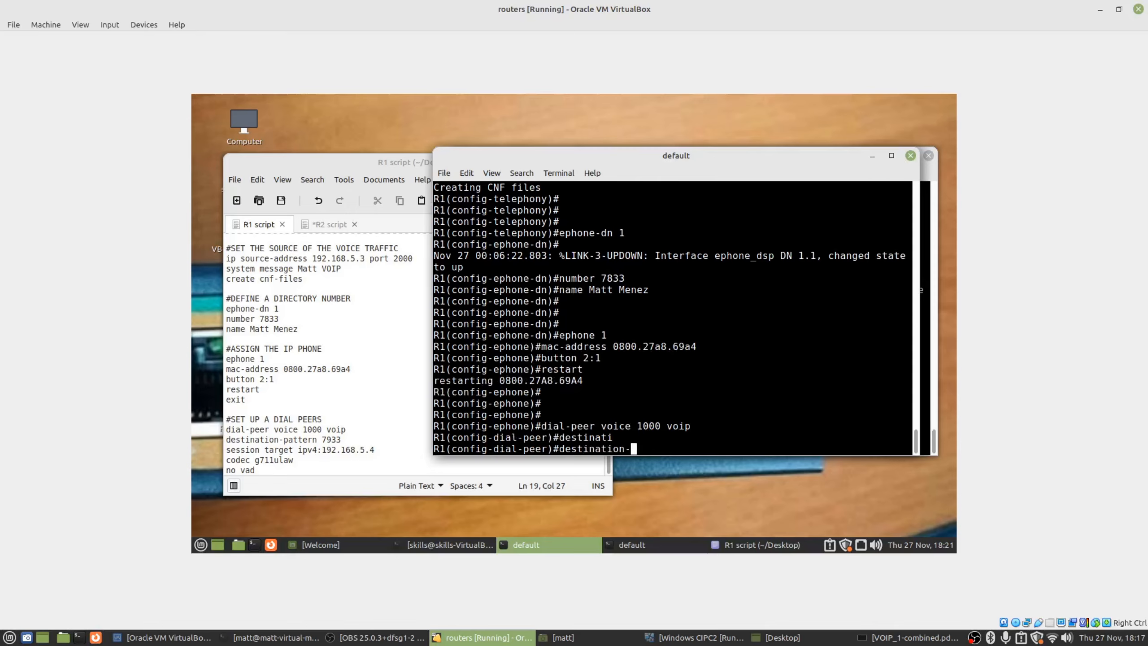
key("BackSpace")
key("BackSpace")
type("n 7933")
key("Return")
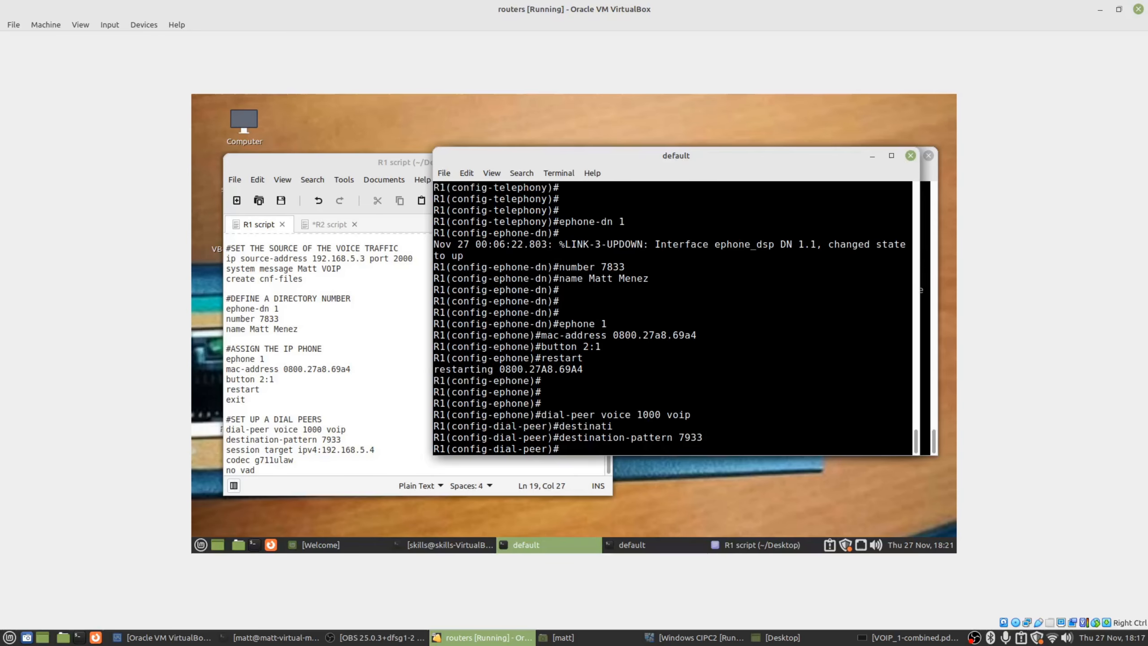
Set the dial peer's session target to ipv4:192.168.5.4, correcting the rejected command.
type("session-target ipv5:192.1")
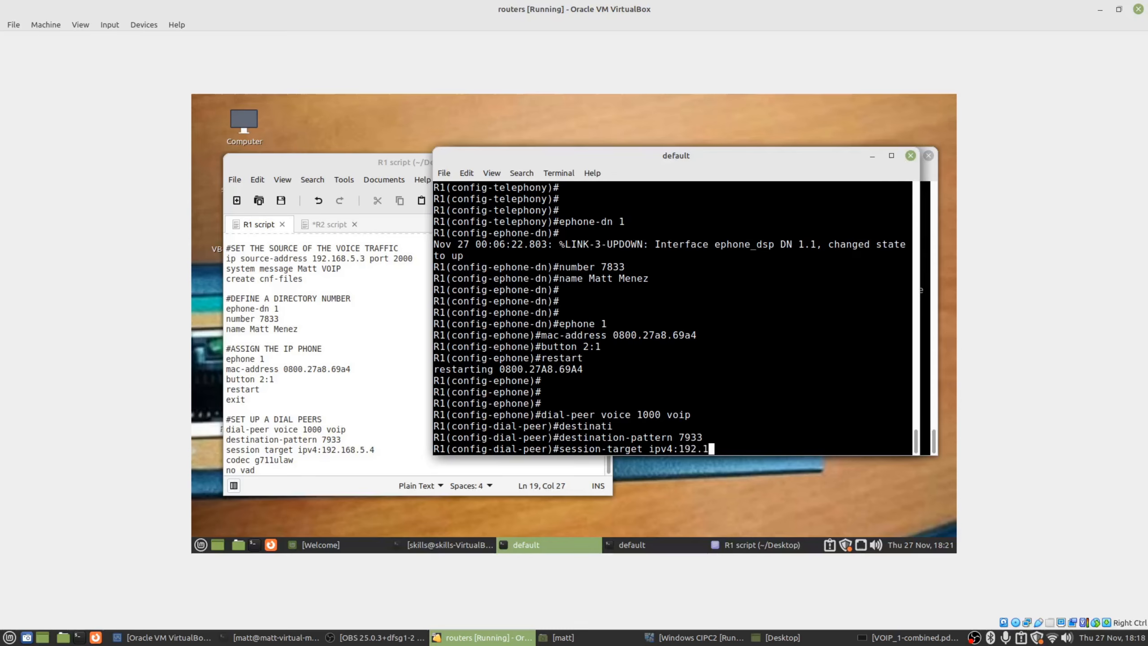
type("68.5.4")
left_click_drag(590, 151, 644, 163)
left_click(760, 295)
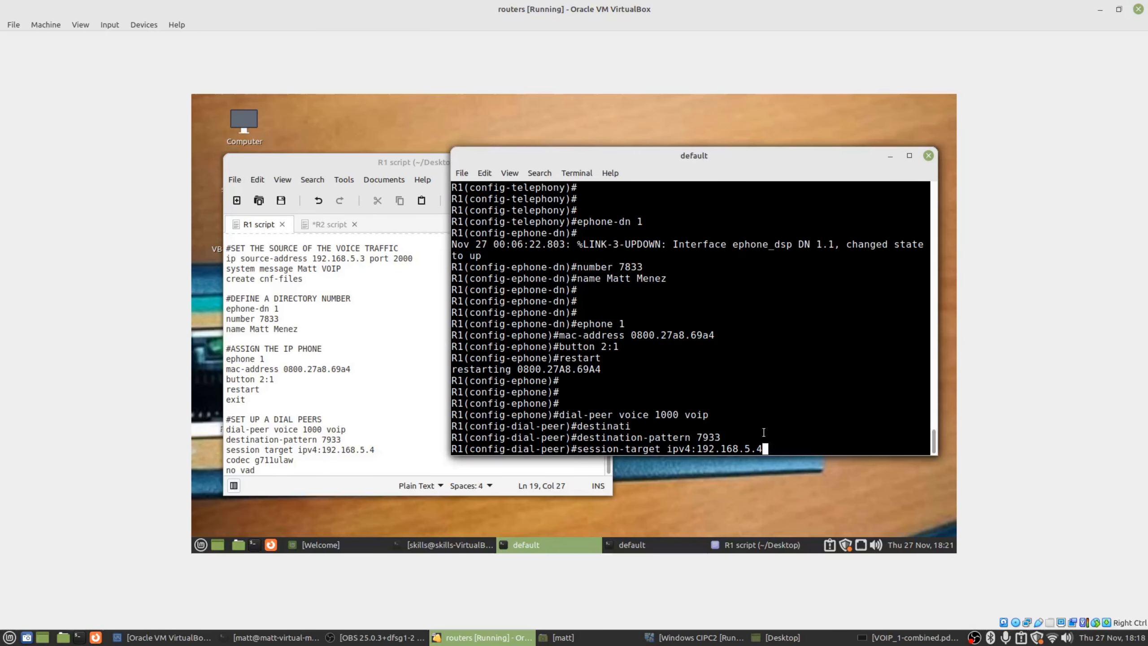
key("Return")
key("Up")
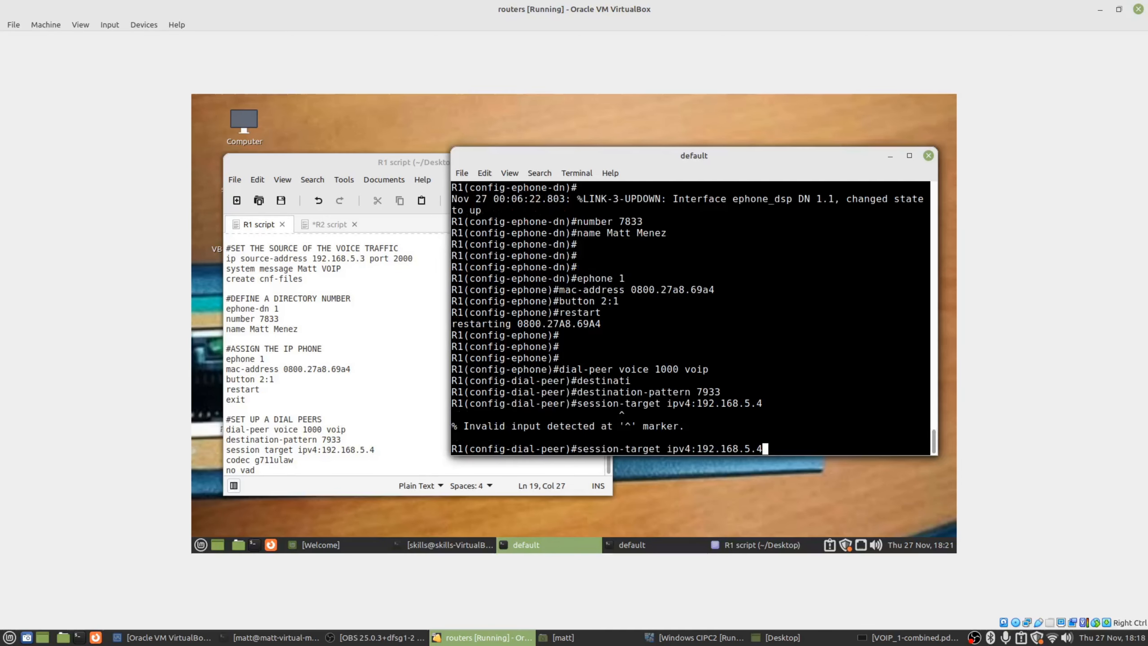
key("Left")
key("Left")
key("Left")
key("Left")
key("Left")
key("Left")
key("Left")
key("Left")
key("Left")
key("Left")
key("Left")
key("Left")
key("Left")
key("Left")
key("Left")
key("Left")
key("Left")
key("Left")
key("Left")
key("Left")
key("Left")
key("Left")
key("Left")
key("Left")
key("BackSpace")
key("Return")
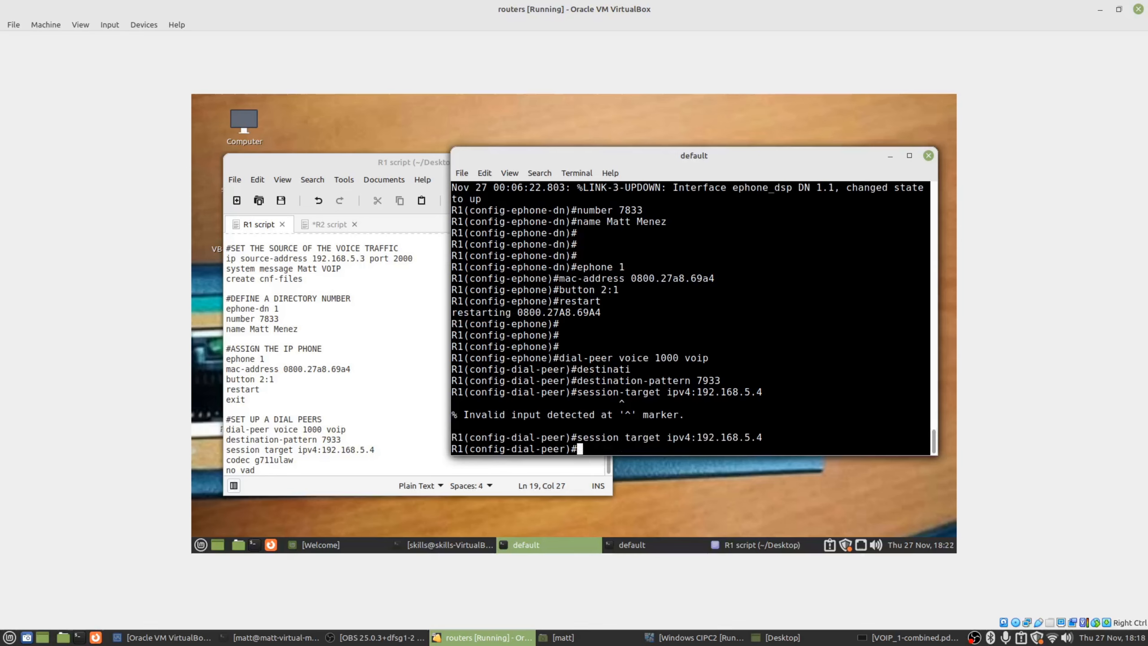
Add codec g711ulaw and no vad to R1's dial peer 1000.
type("codec g711ulaw")
key("Return")
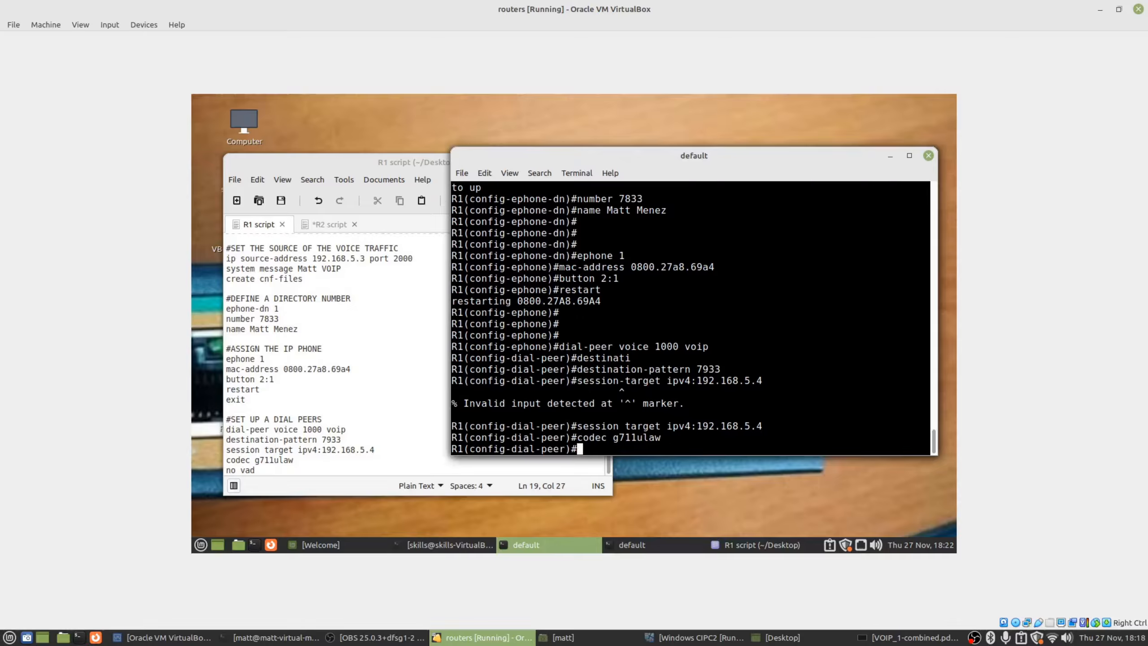
type("no vad")
key("Return")
left_click(330, 223)
left_click(317, 451)
left_click_drag(298, 463, 232, 408)
Copy the dial-peer 1000 block from the R2 script.
left_click(257, 471)
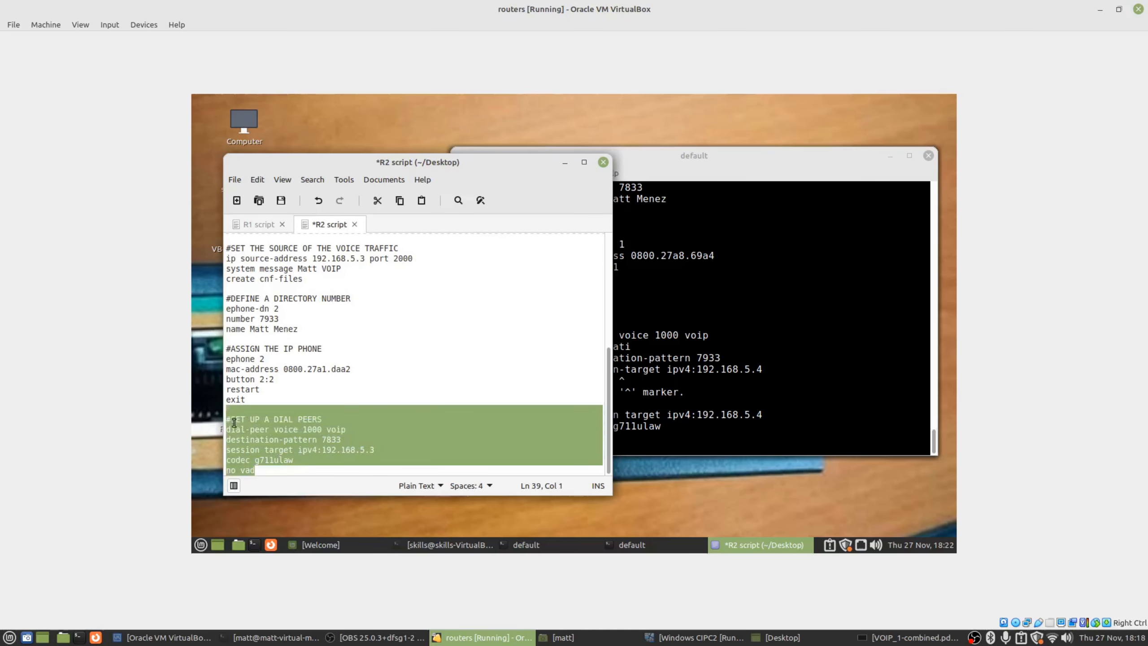
right_click(251, 442)
left_click(313, 347)
left_click_drag(668, 162, 448, 166)
left_click(768, 301)
left_click(632, 544)
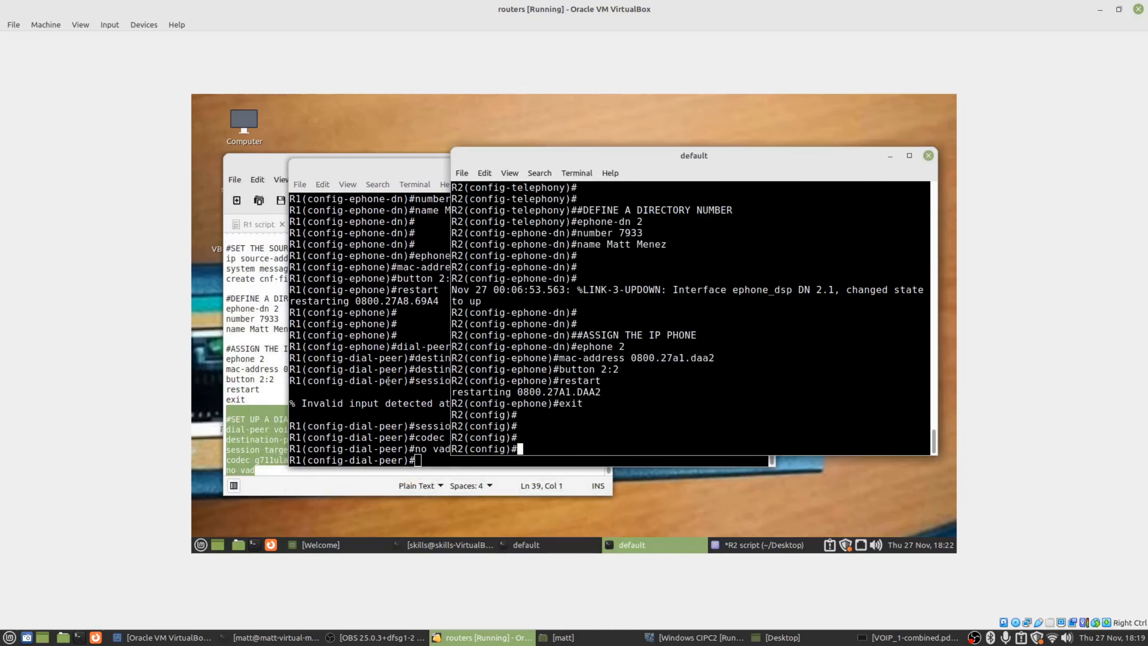
right_click(647, 427)
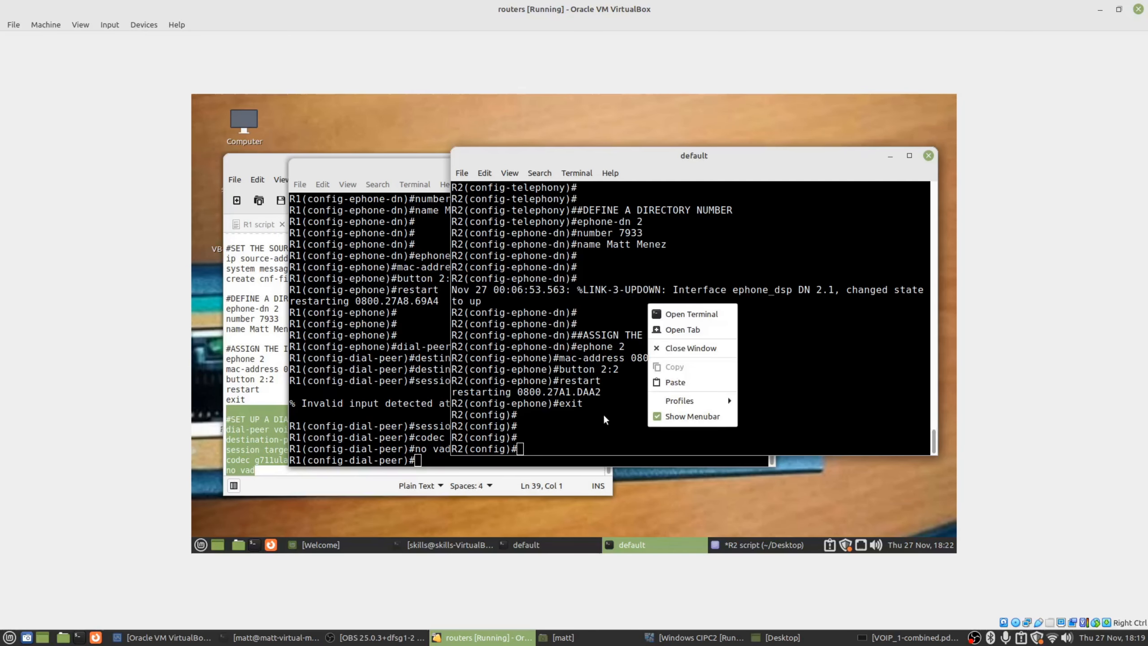
left_click(400, 343)
Paste the dial peer (7833 to 192.168.5.3, g711ulaw, no vad) into R2 and run it.
left_click(254, 357)
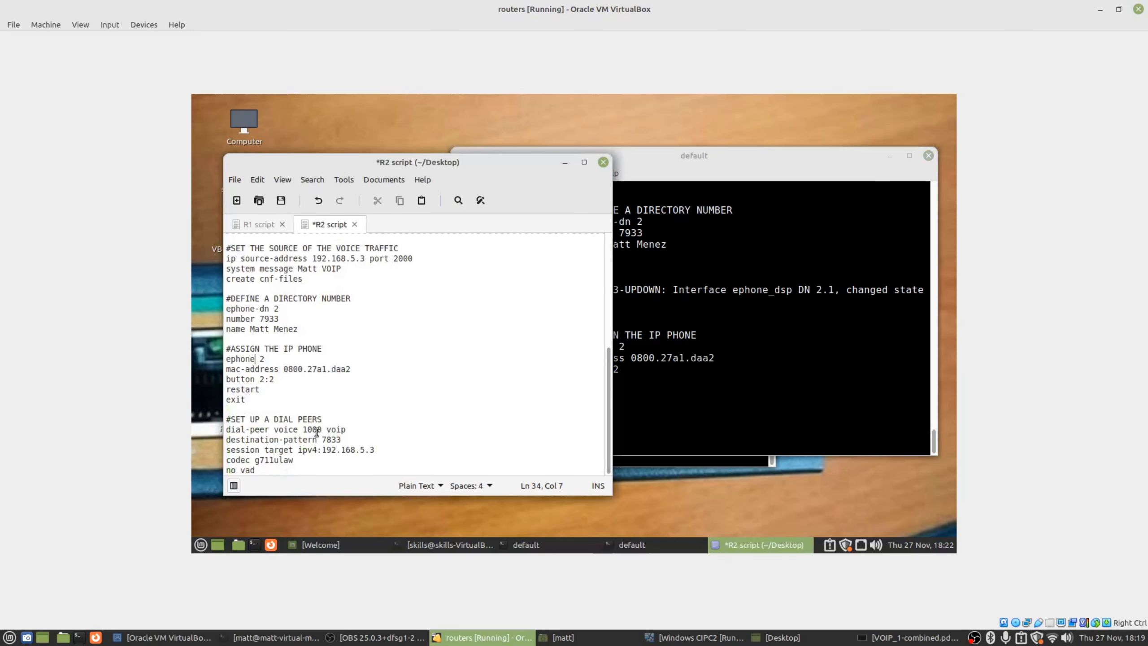
left_click_drag(321, 449, 374, 450)
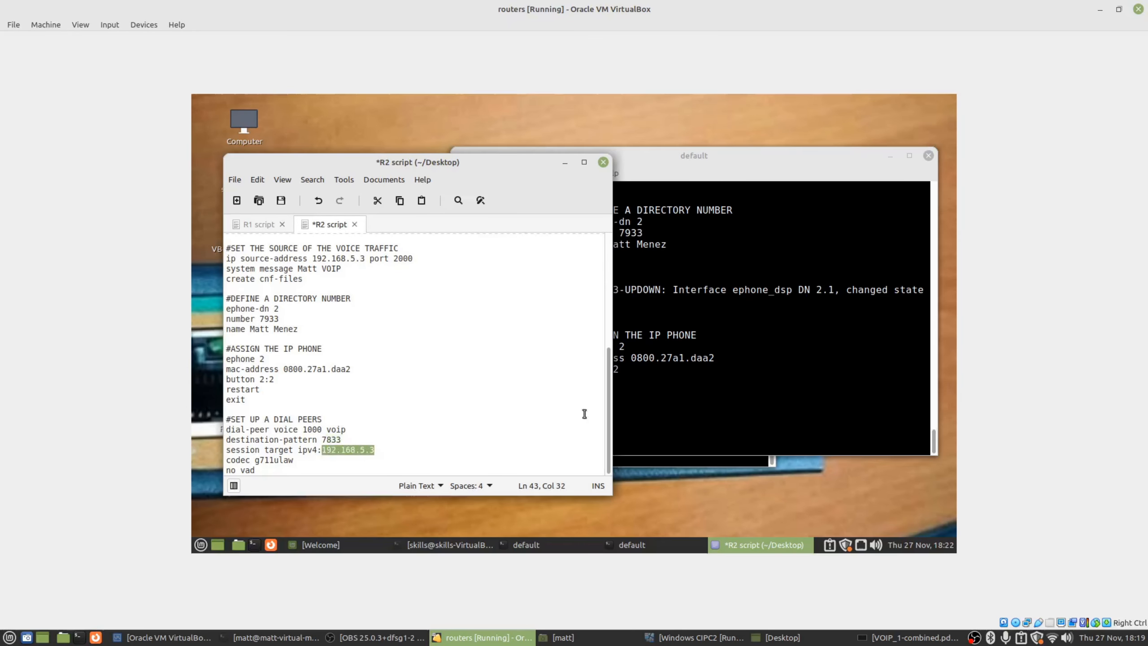
left_click(722, 397)
right_click(723, 397)
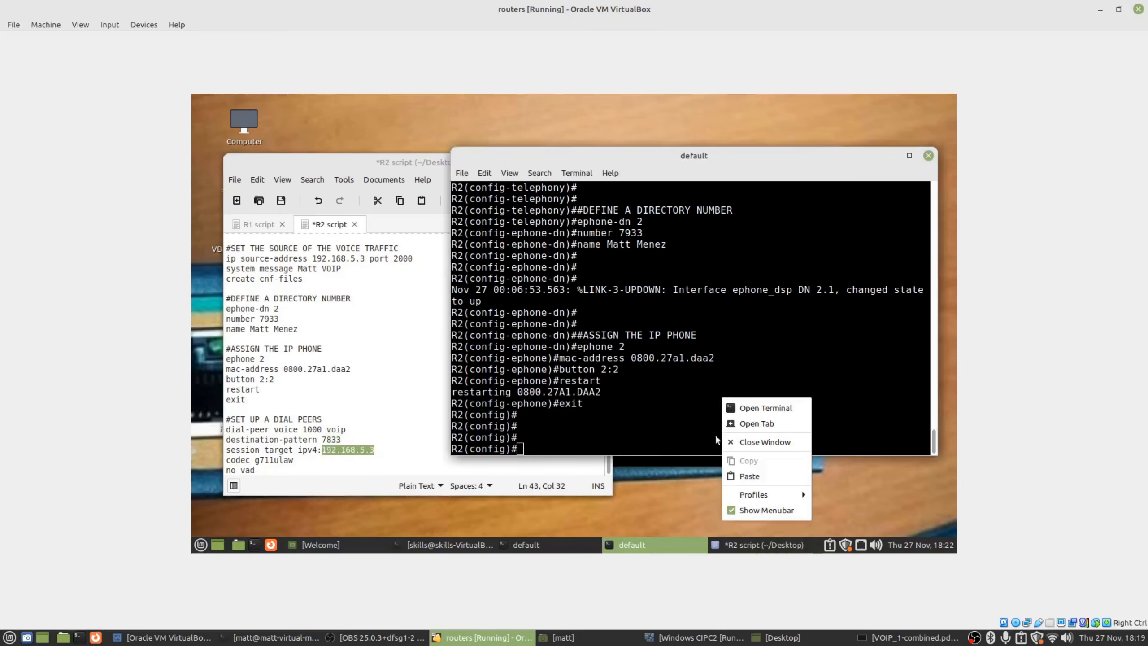
left_click(753, 472)
key("Return")
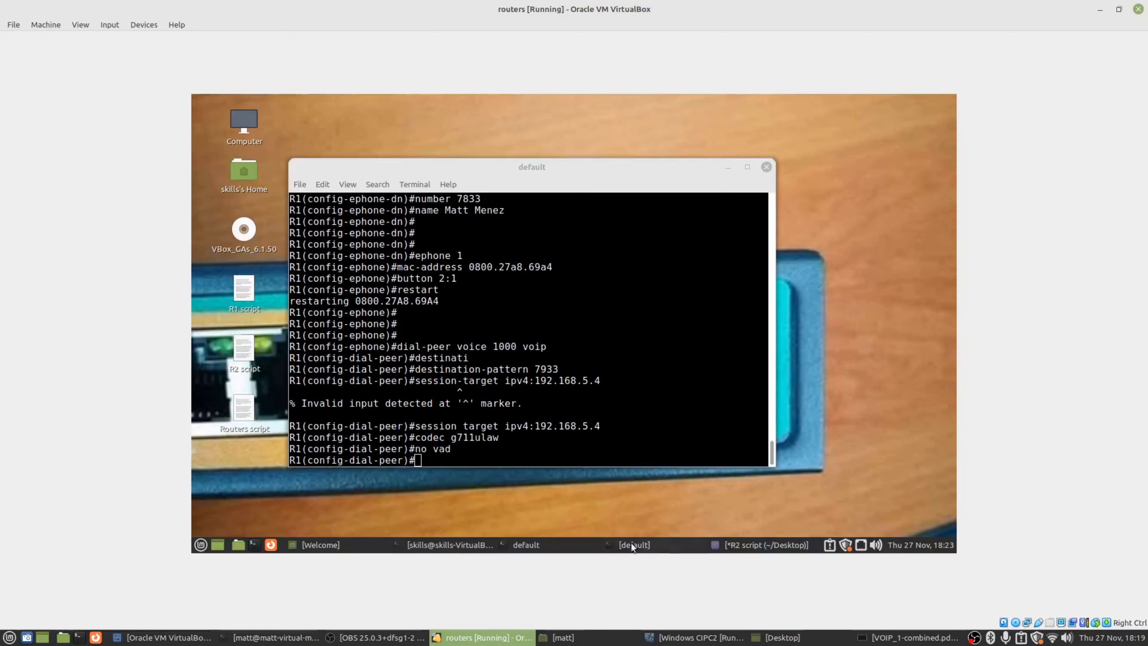
Arrange the R1 and R2 terminals side by side and shrink the routers VM window.
left_click(578, 542)
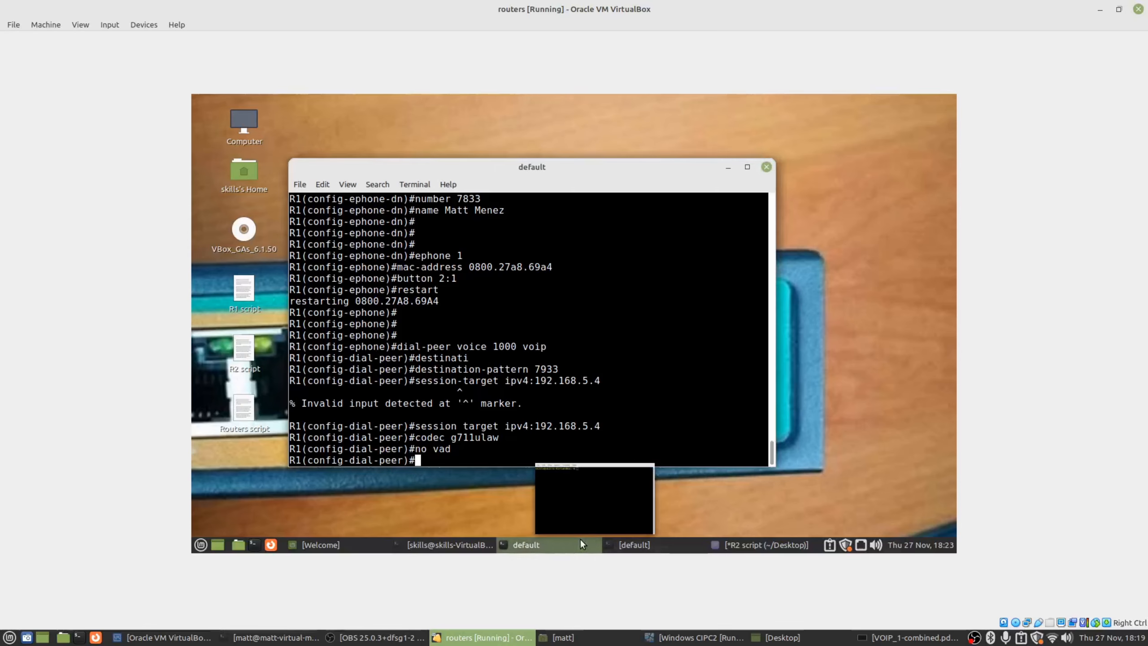
left_click(627, 545)
left_click(465, 375)
left_click(834, 373)
left_click(773, 351)
left_click(811, 332)
left_click(431, 323)
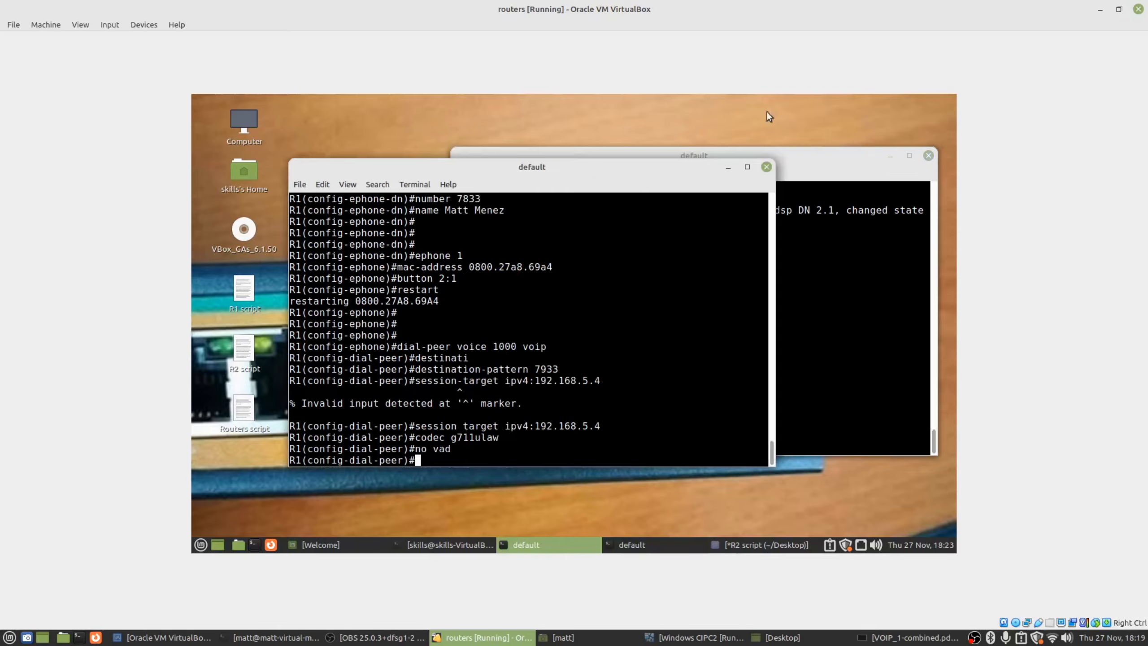
left_click_drag(789, 163, 784, 174)
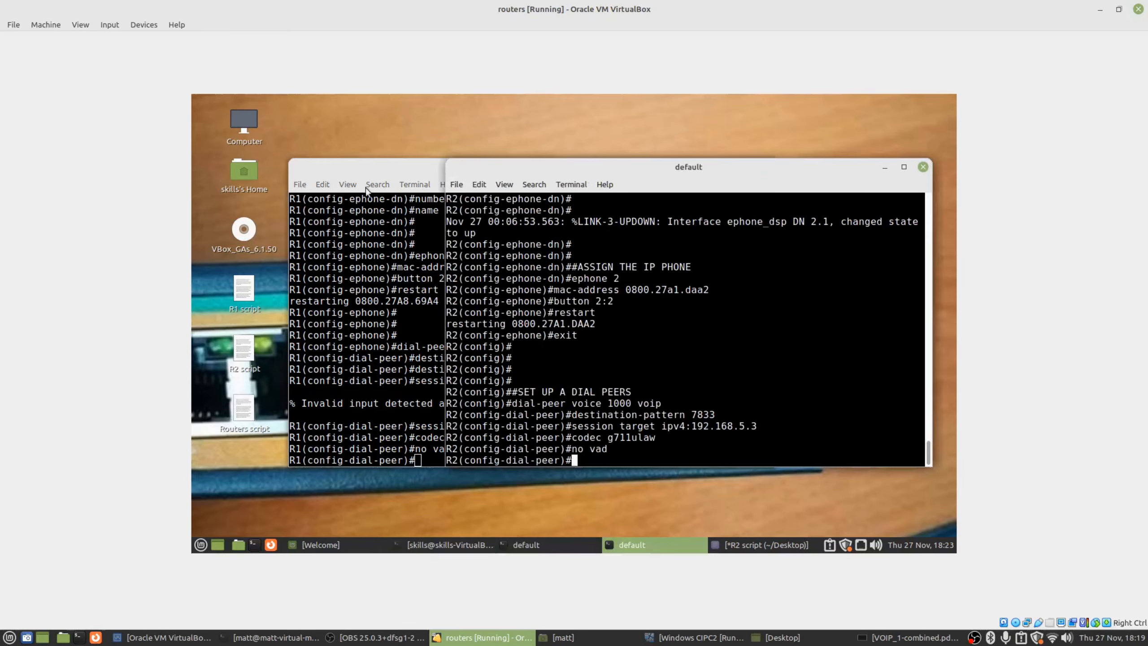
left_click_drag(996, 8, 857, 95)
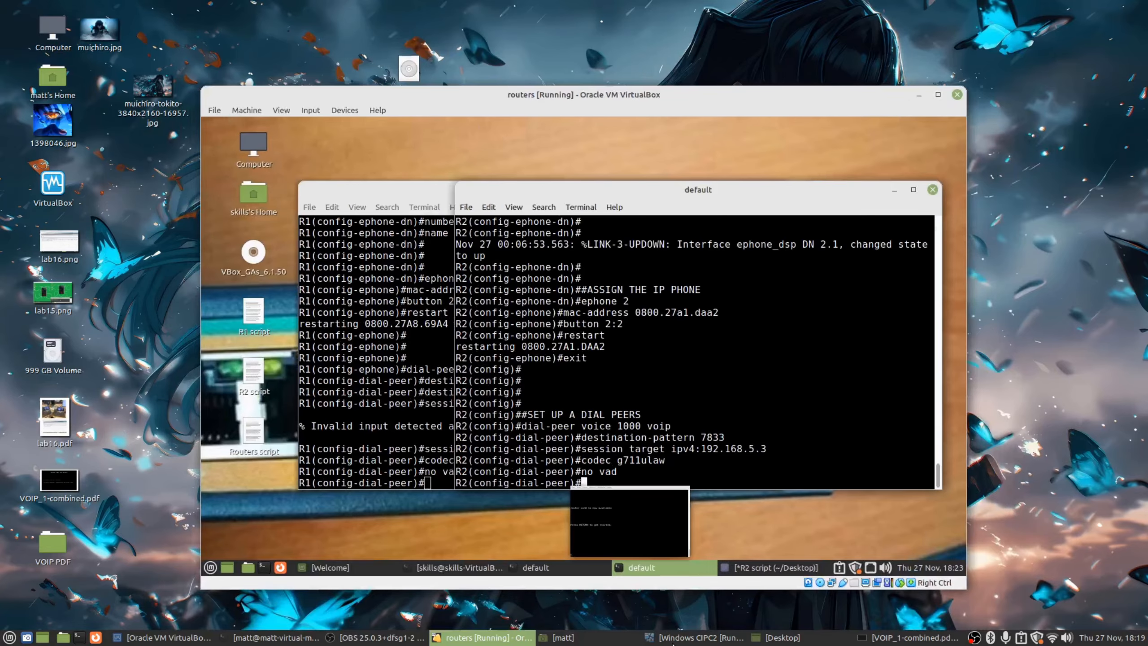
Start the Windows CIPC1 machine from VirtualBox Manager.
left_click(662, 635)
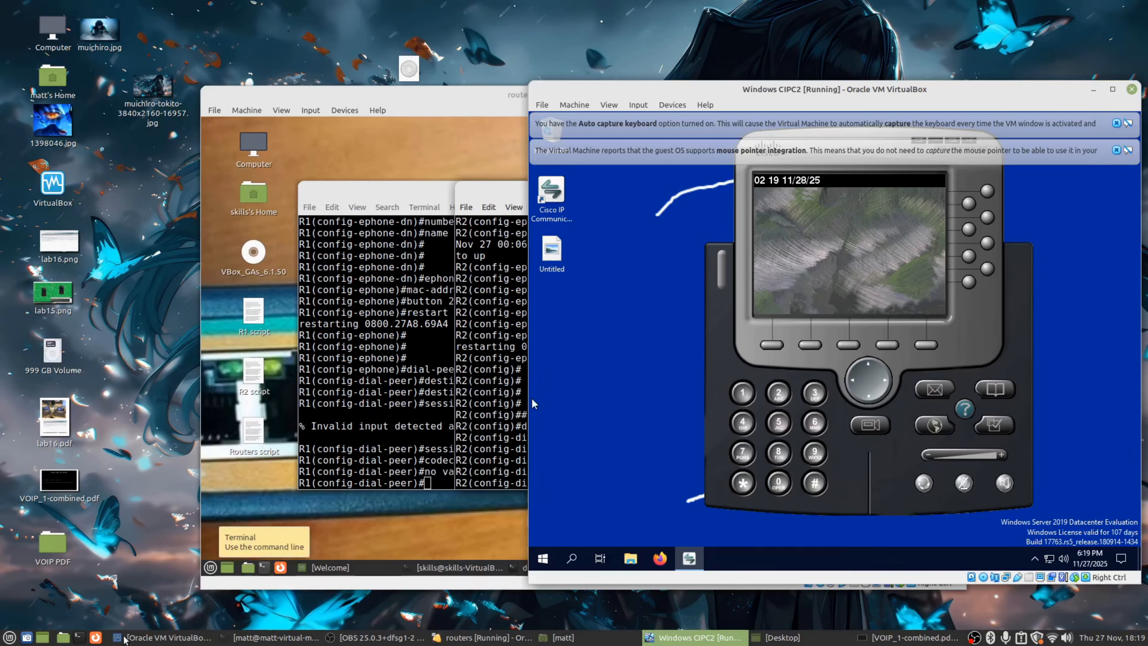
left_click(165, 637)
left_click(161, 97)
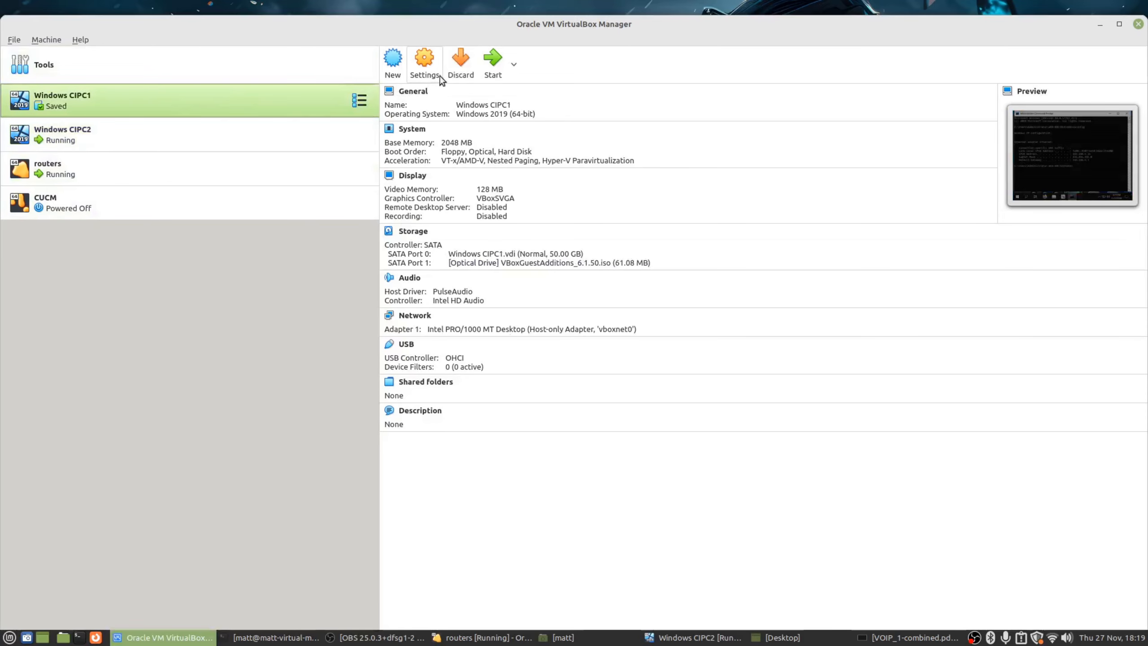
left_click(482, 68)
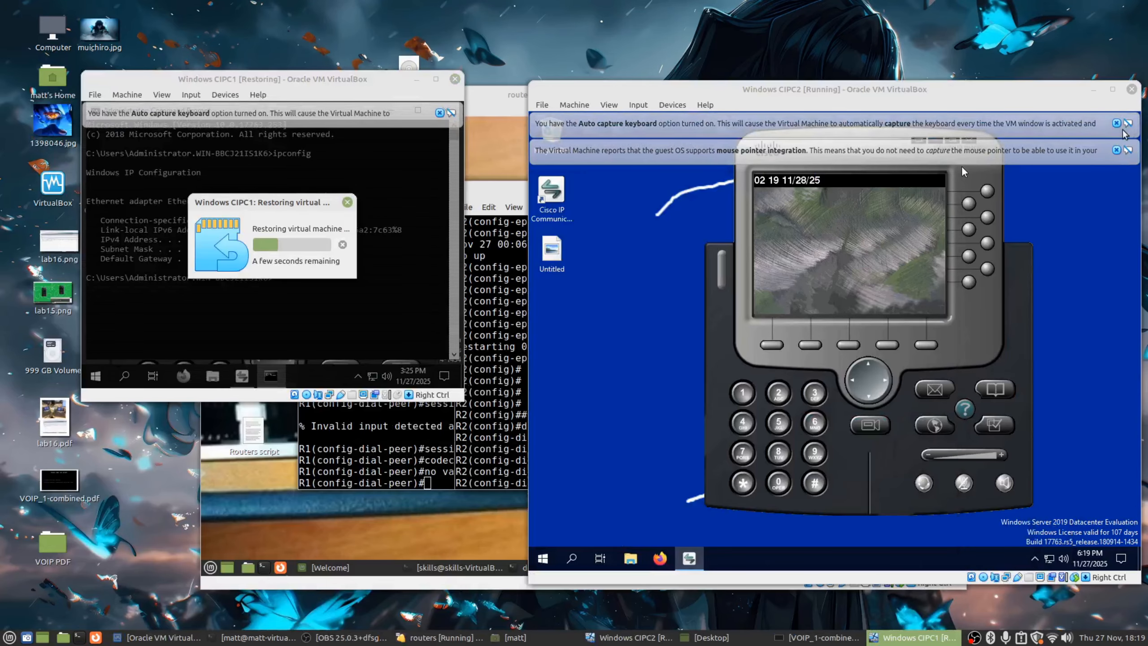
In CIPC2's softphone Network preferences, set TFTP Server 1 to 192.168.5.4 and save.
left_click(1116, 123)
left_click(1116, 123)
right_click(842, 168)
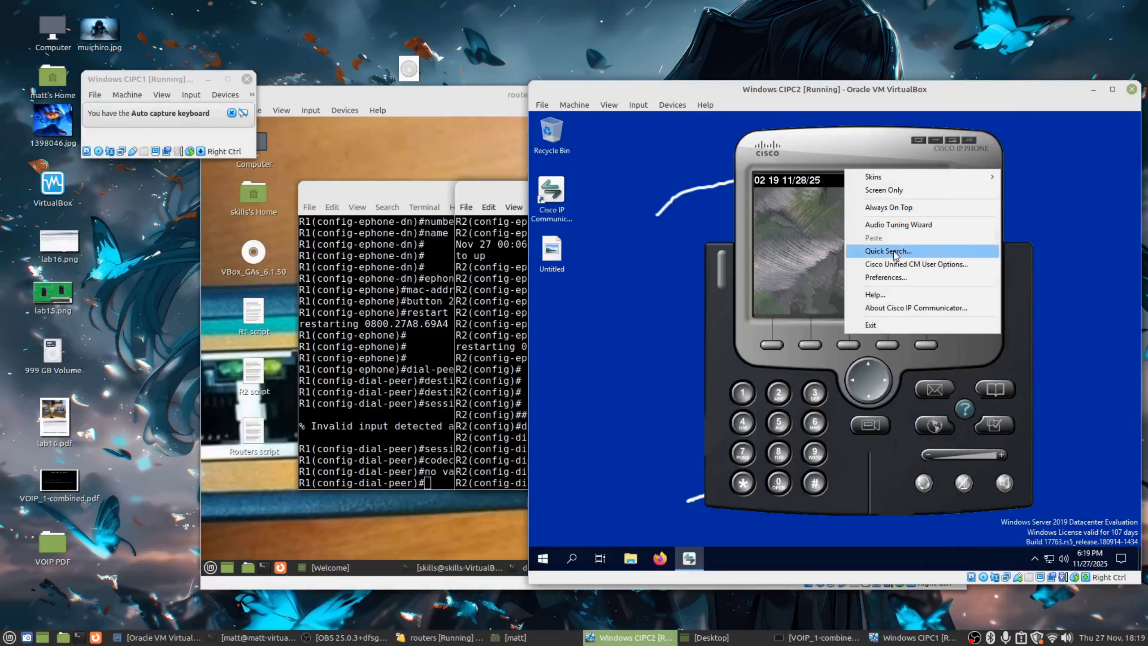
left_click(885, 282)
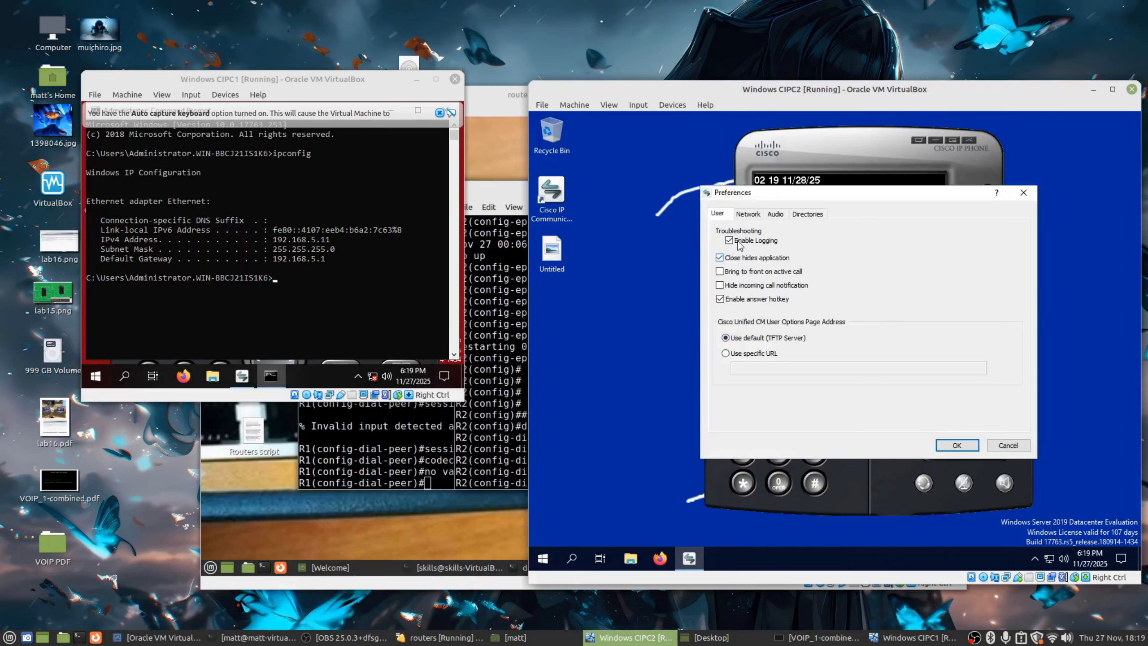
left_click(748, 214)
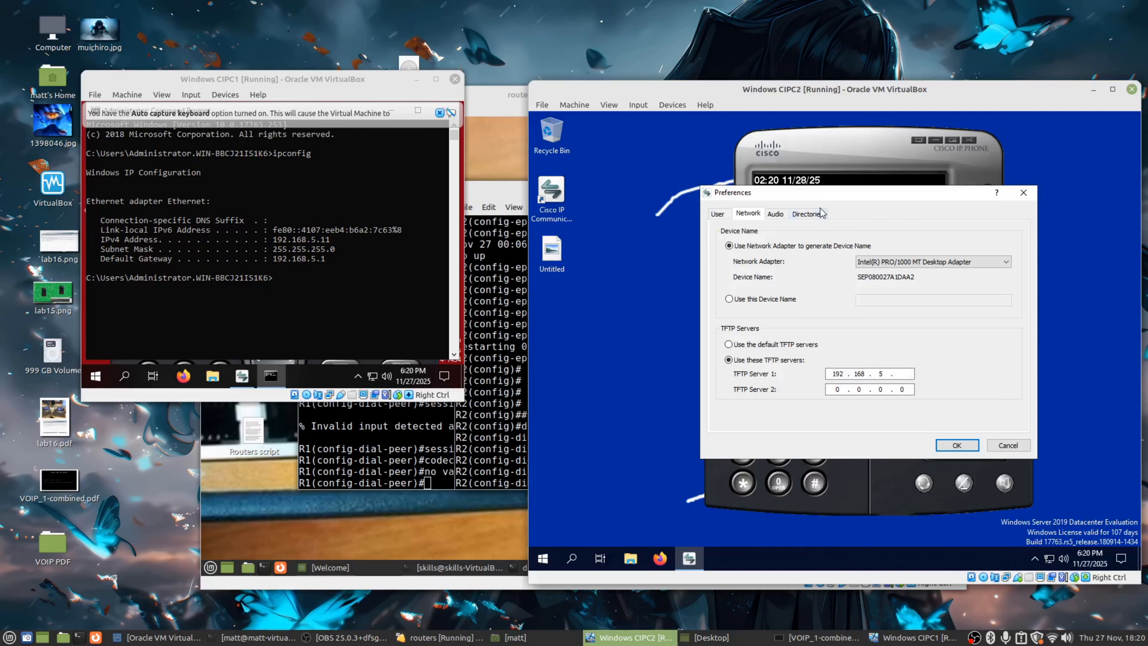
left_click_drag(822, 199, 731, 233)
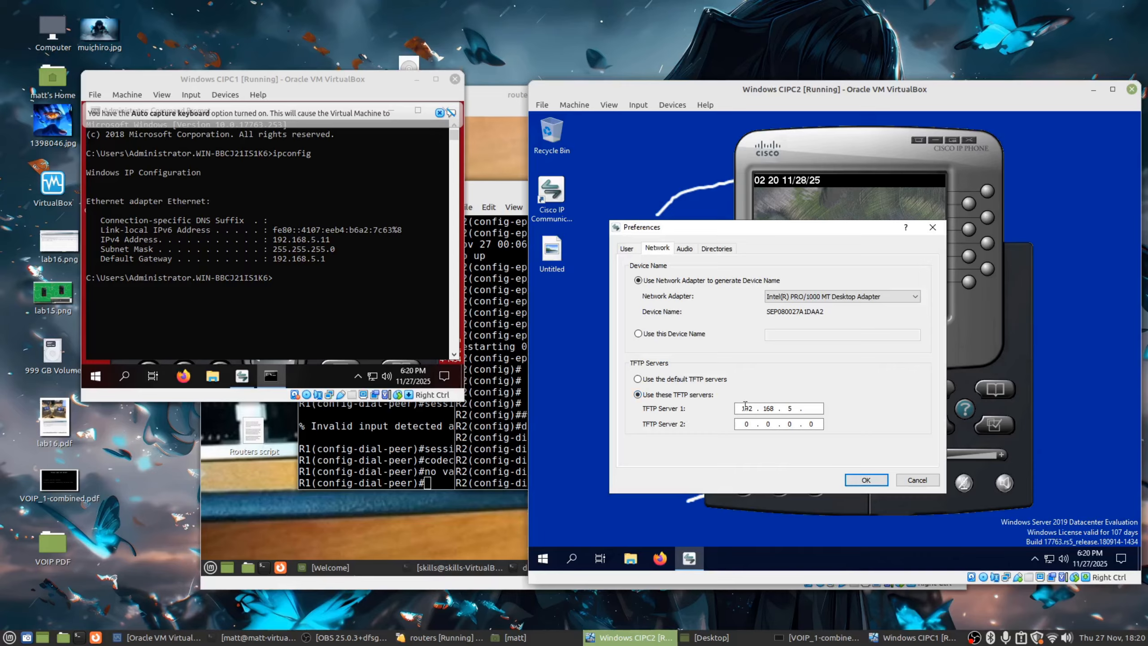
type("4")
left_click(866, 480)
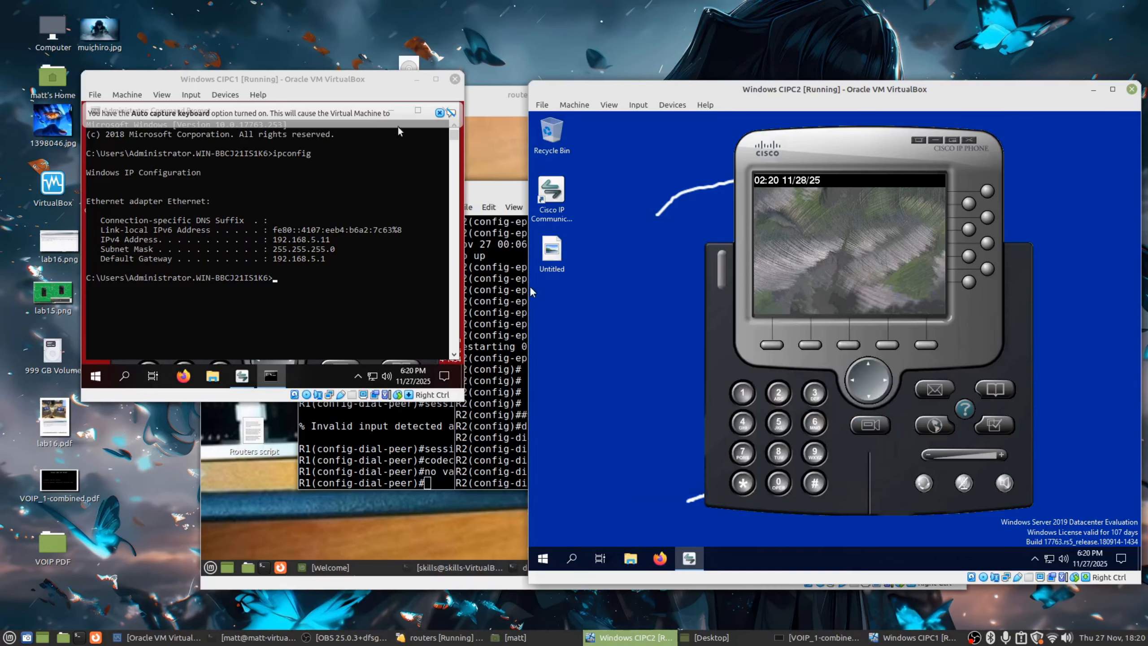
Reposition and enlarge the CIPC1 machine window so the whole softphone is visible.
left_click(389, 109)
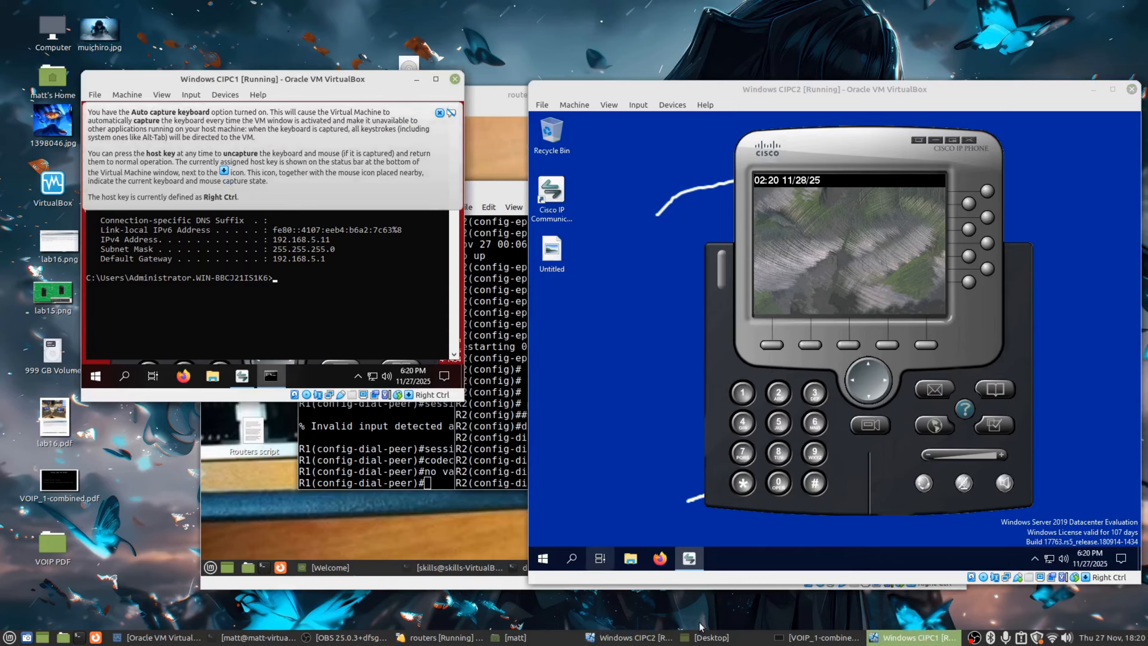
right_click(885, 146)
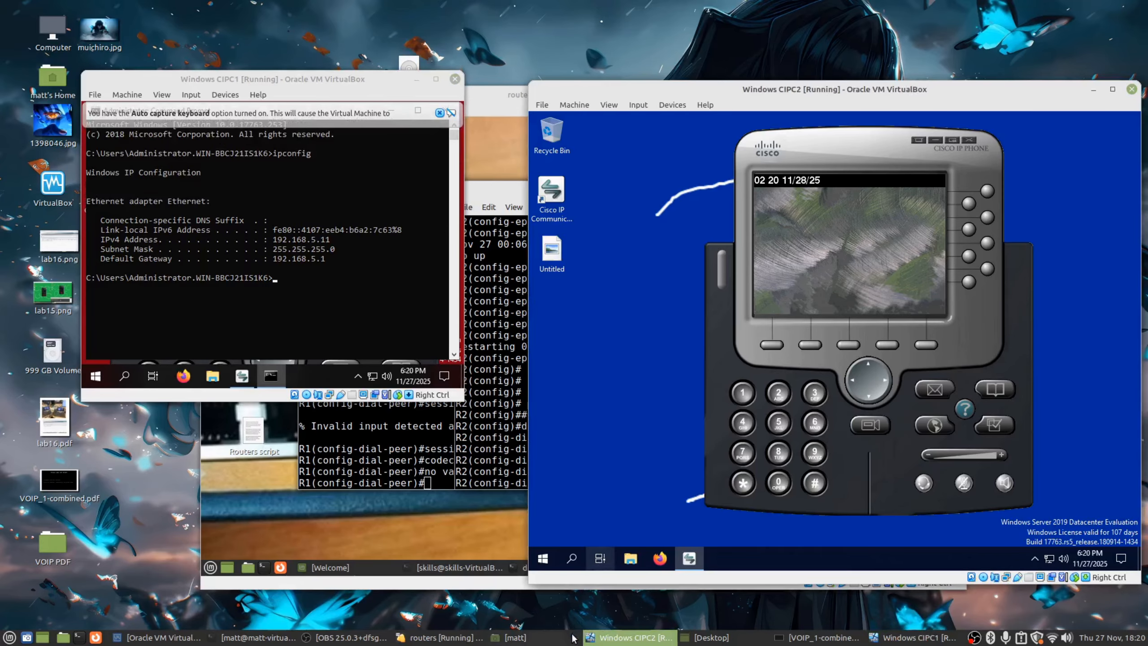
left_click(749, 310)
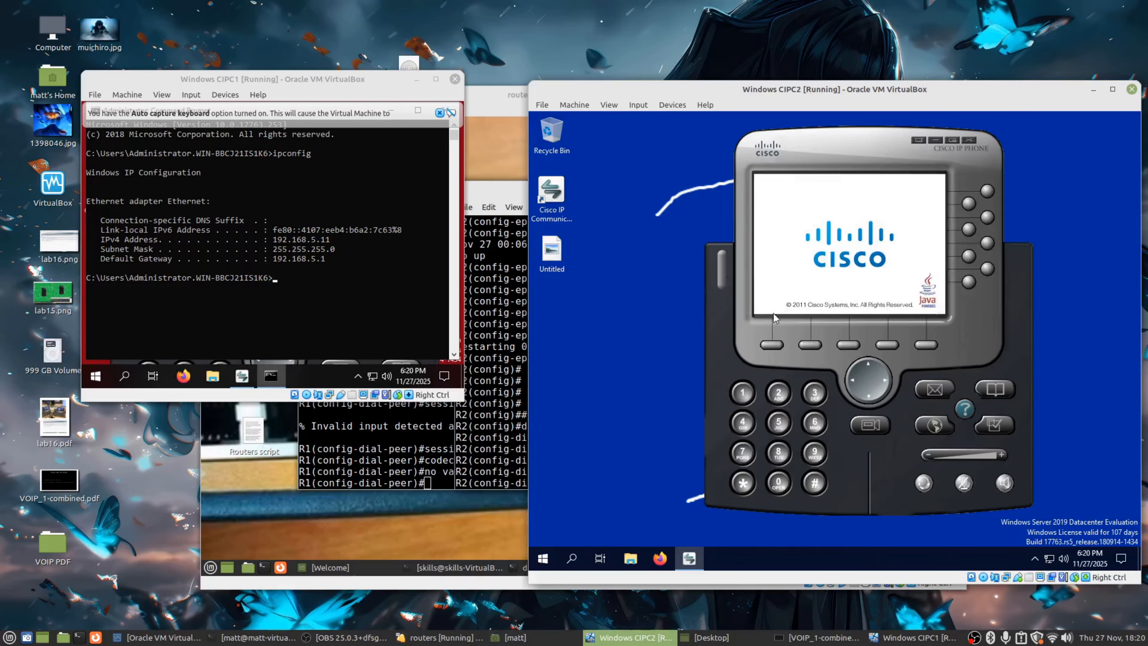
left_click(392, 112)
left_click(439, 112)
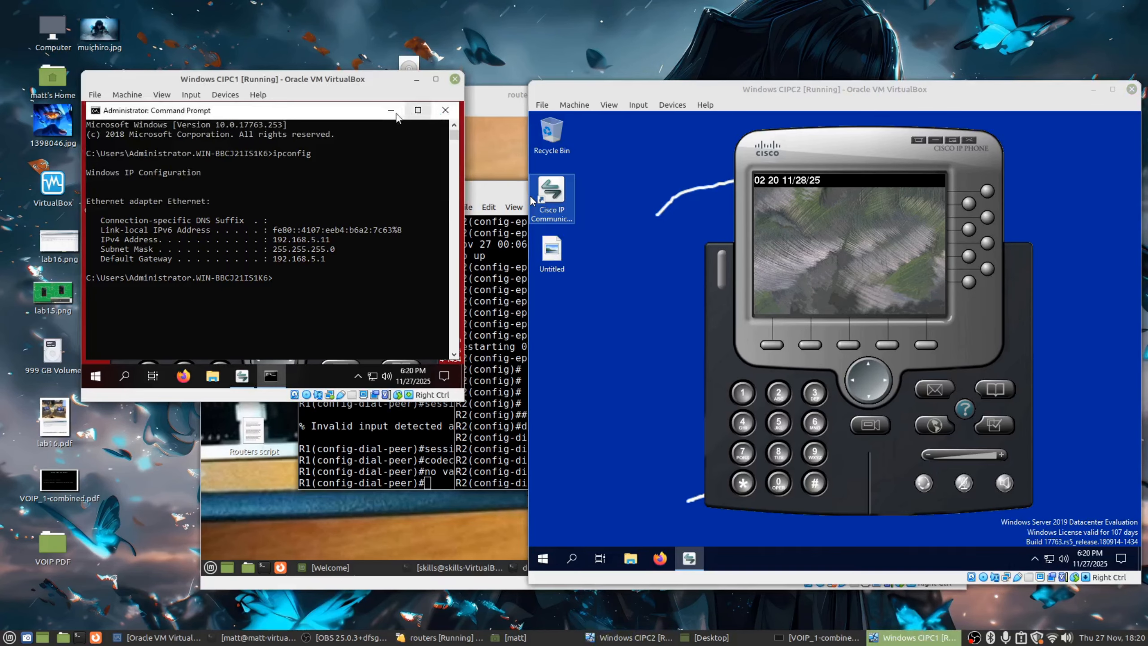
left_click(391, 112)
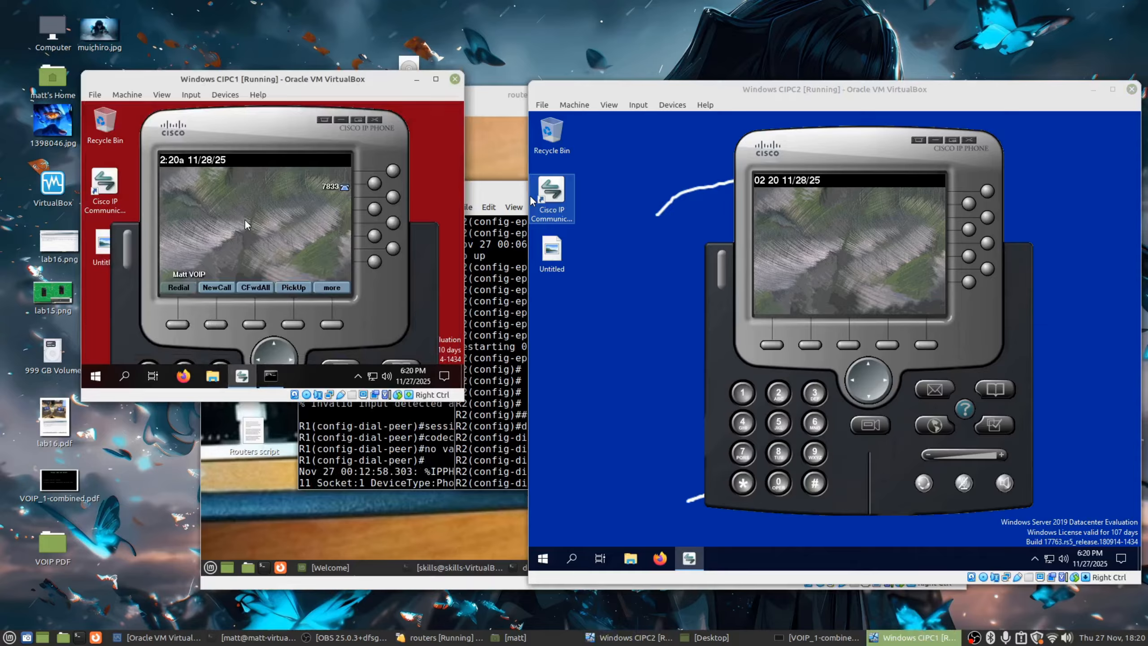
left_click_drag(187, 83, 199, 151)
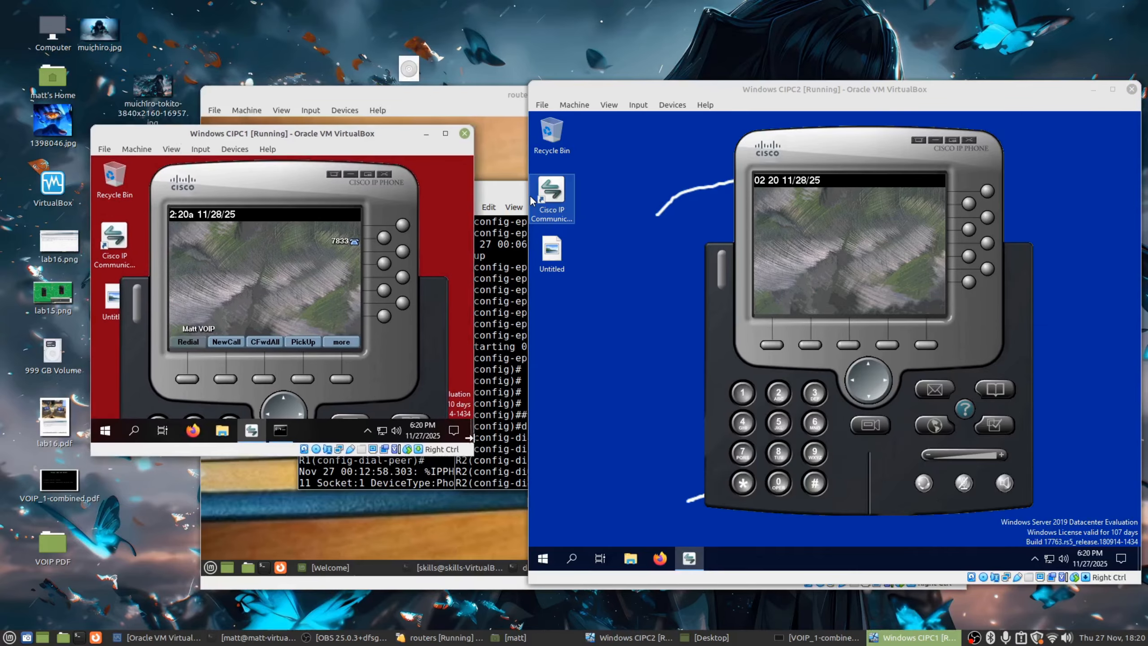
left_click_drag(473, 453, 501, 554)
left_click_drag(181, 132, 141, 122)
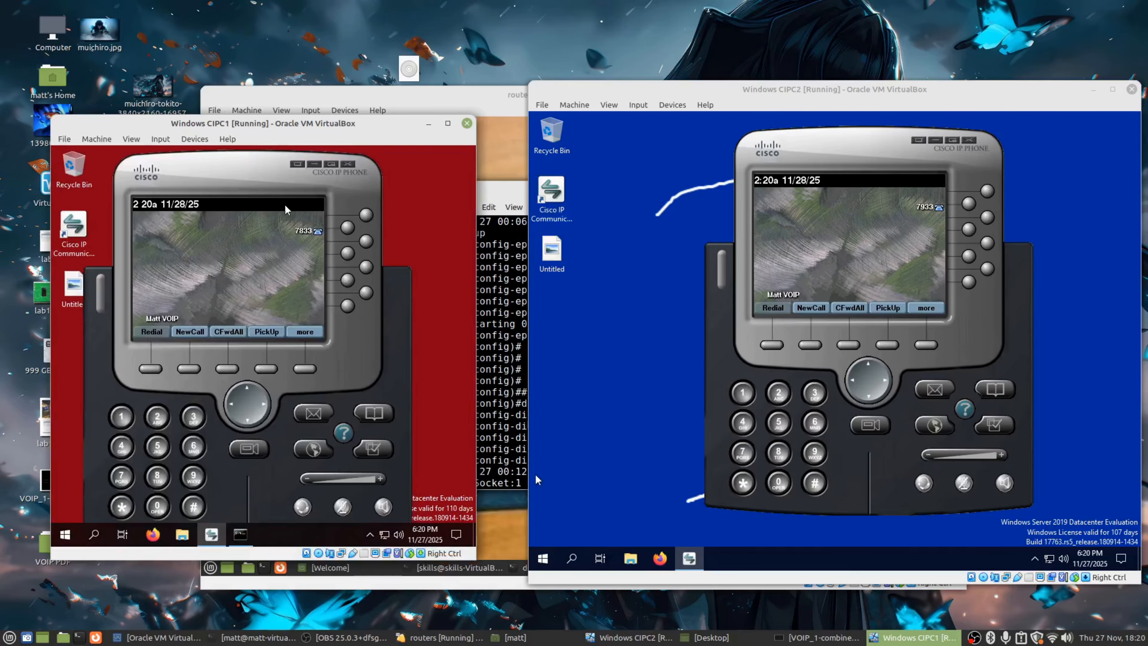
Confirm CIPC1's Network preferences use specified TFTP server 192.168.5.3, then raise the R1 console.
right_click(231, 159)
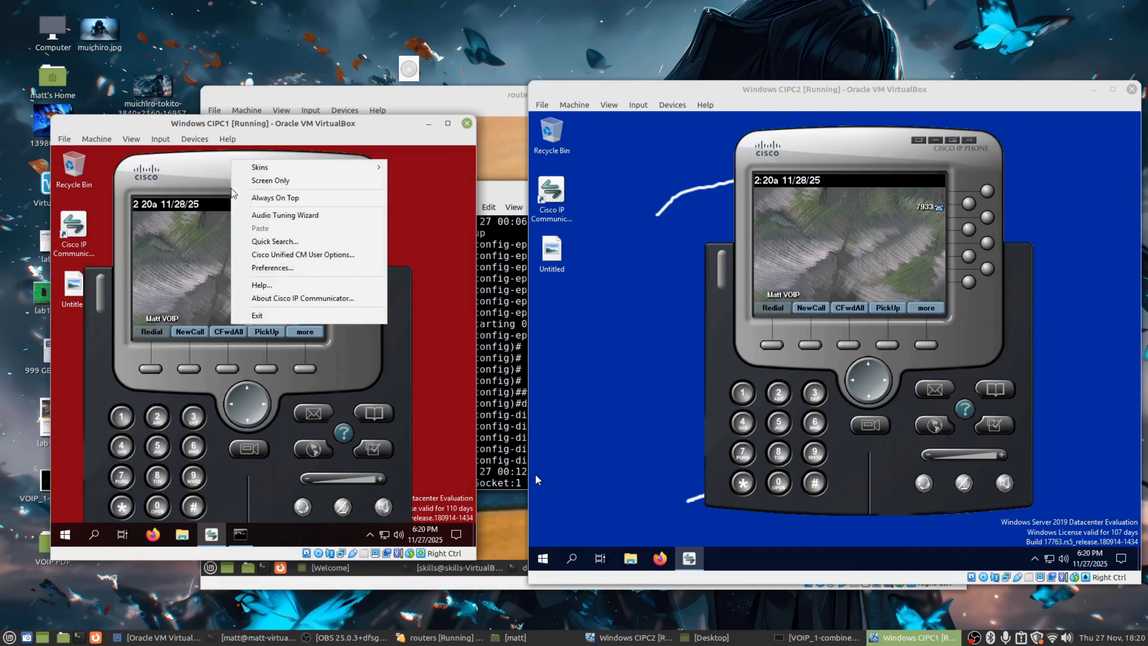
left_click(268, 272)
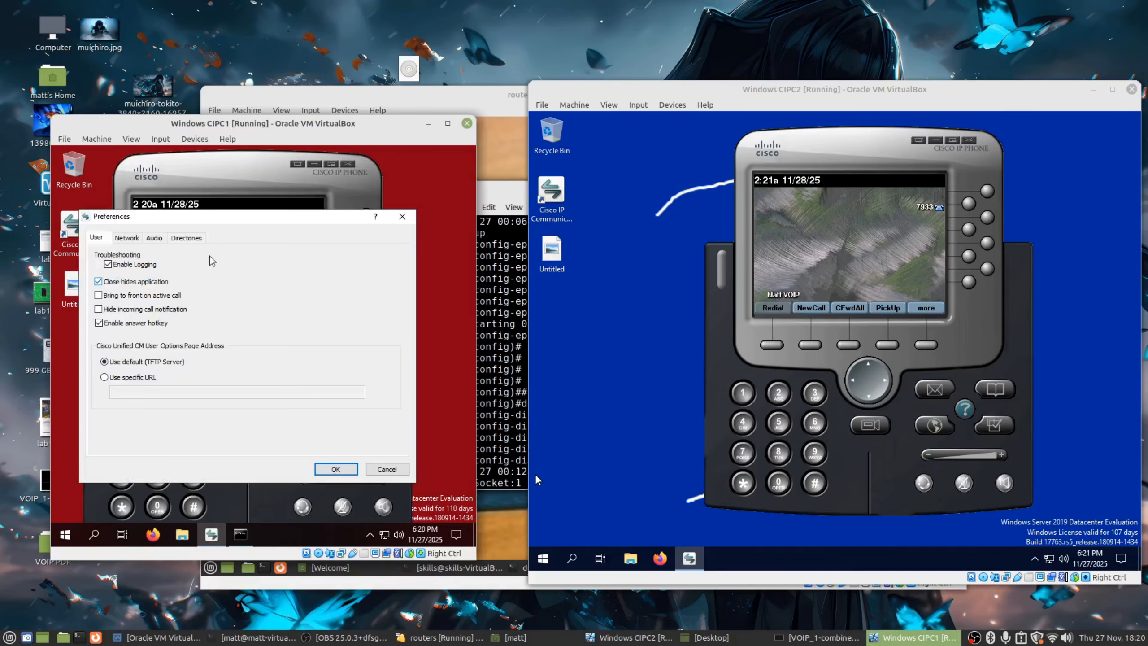
left_click(127, 237)
left_click(107, 383)
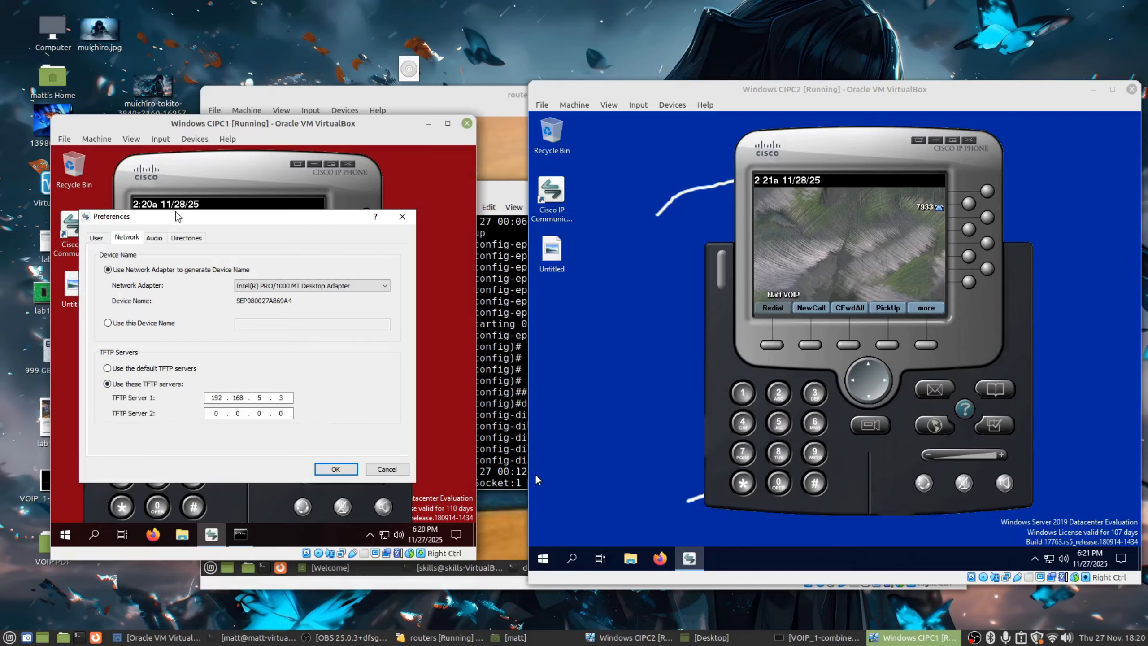
left_click_drag(174, 217, 223, 199)
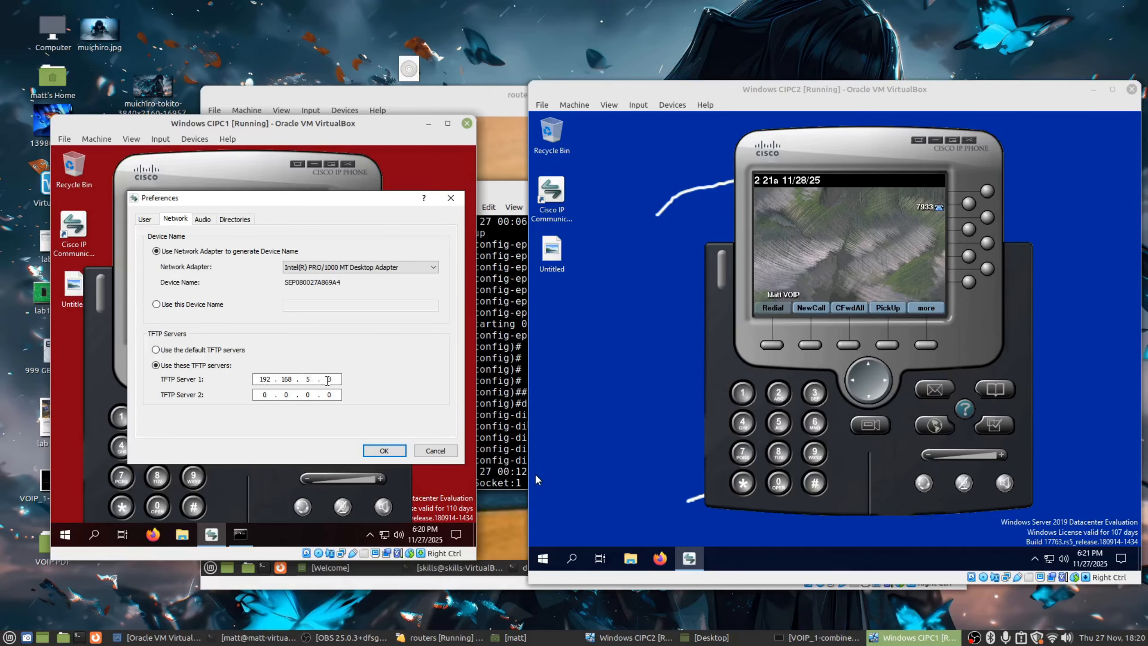
left_click(495, 445)
left_click(374, 400)
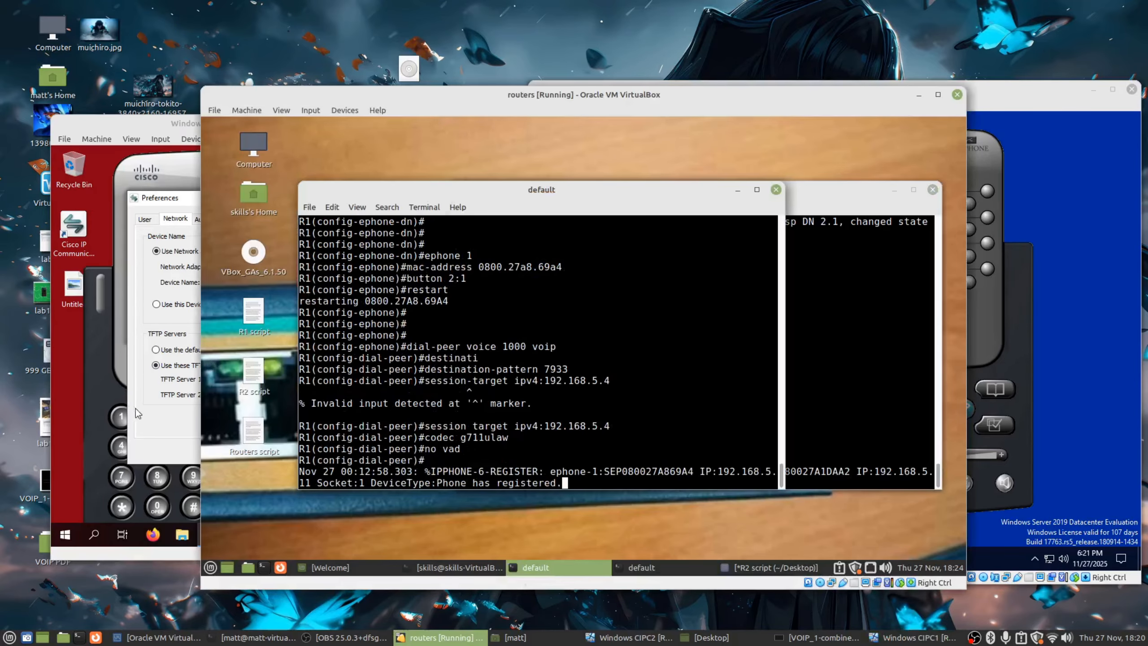
Close CIPC1's preferences and check R1's log for the phone-registered message.
left_click(132, 406)
left_click(380, 452)
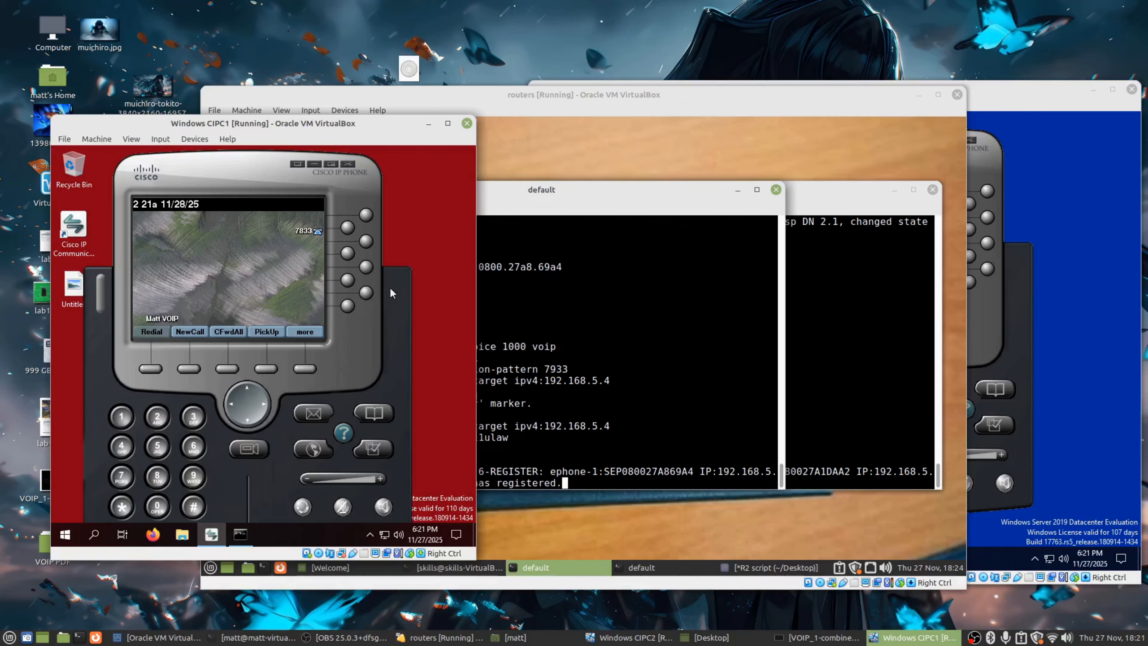
left_click(583, 406)
left_click(806, 381)
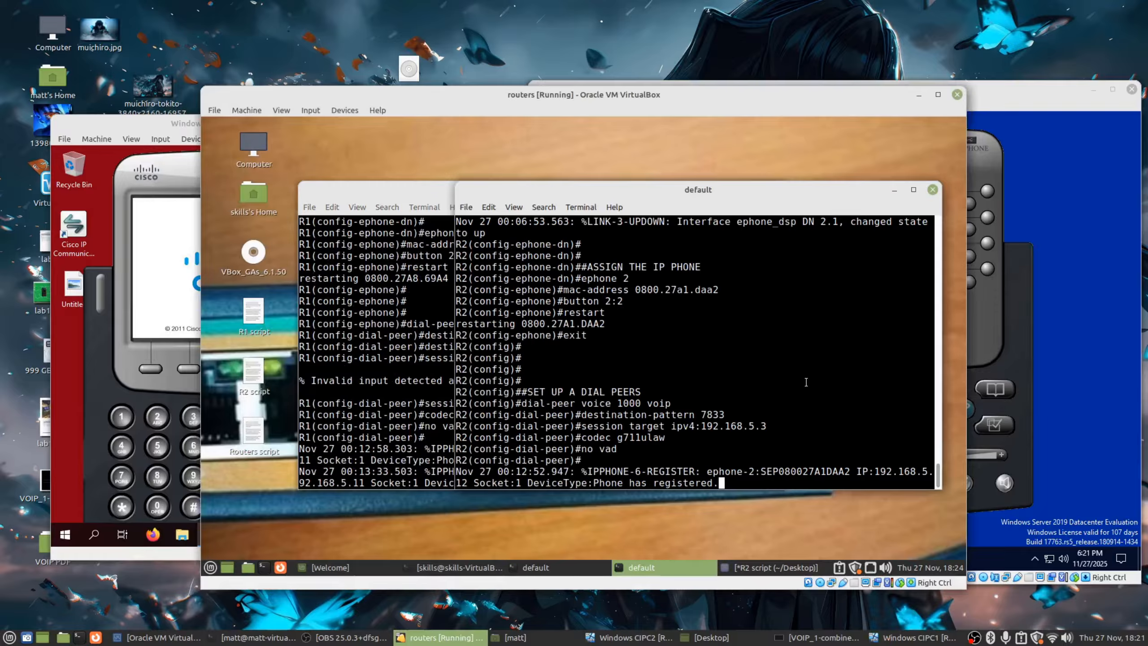
left_click(425, 373)
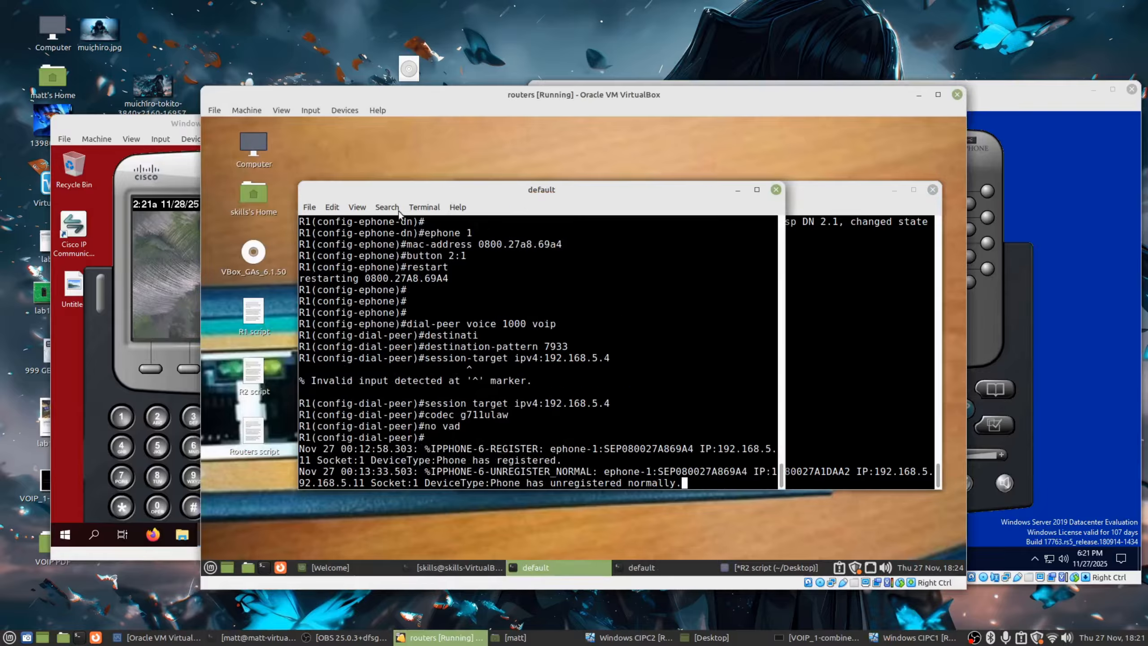
left_click_drag(407, 194, 330, 175)
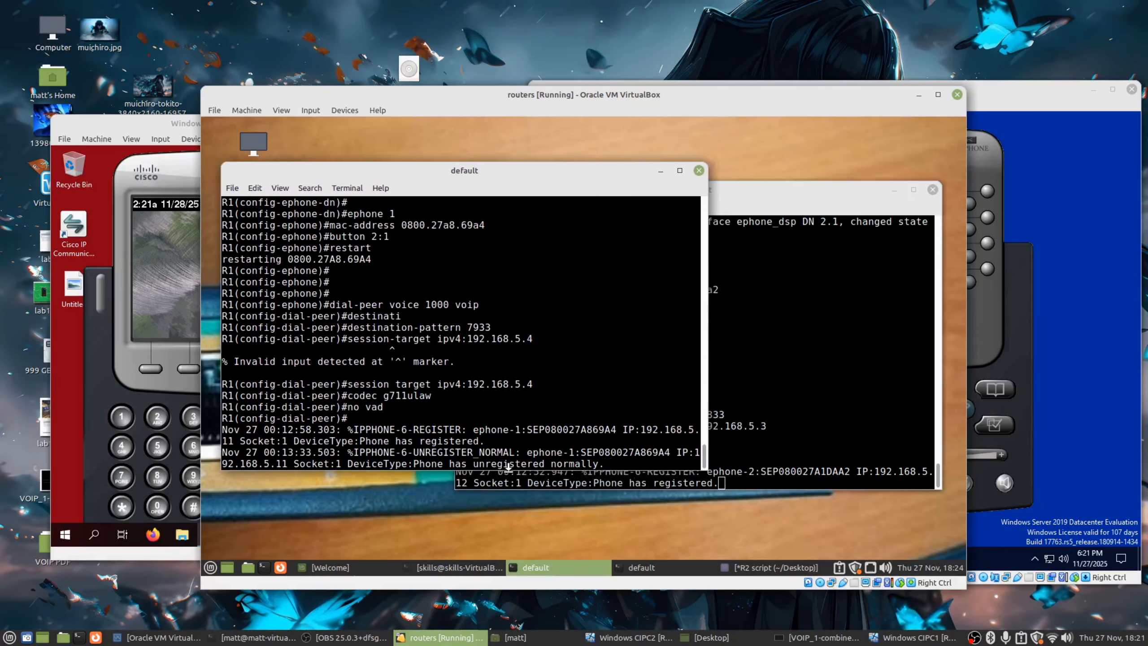
left_click_drag(599, 463, 280, 441)
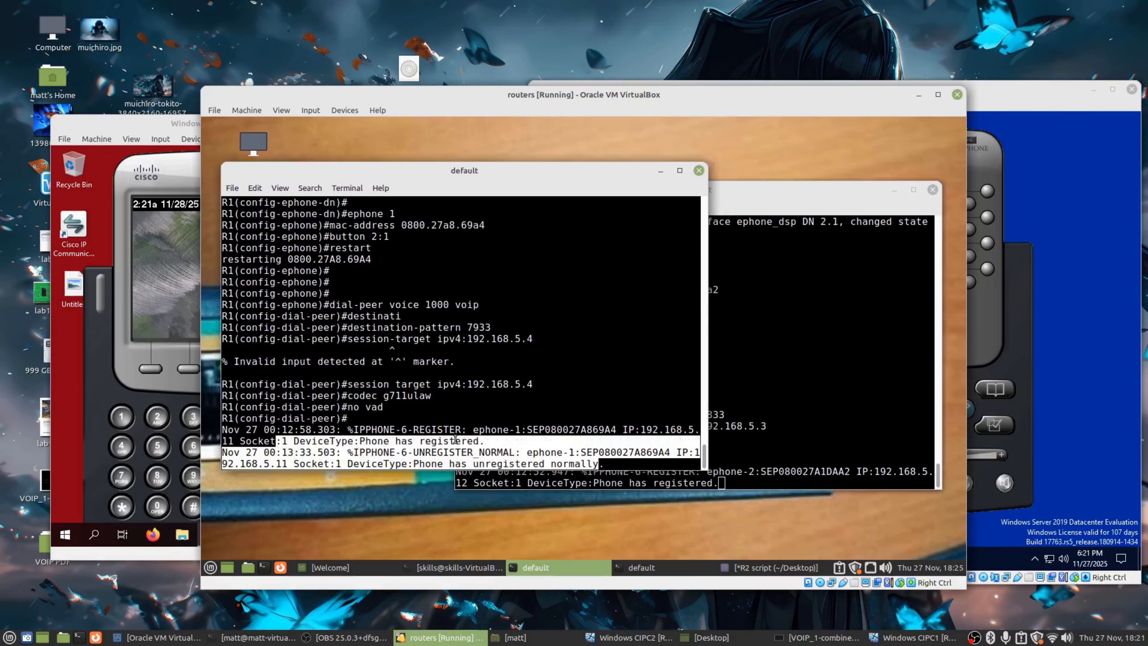
left_click(495, 442)
left_click_drag(495, 442, 330, 444)
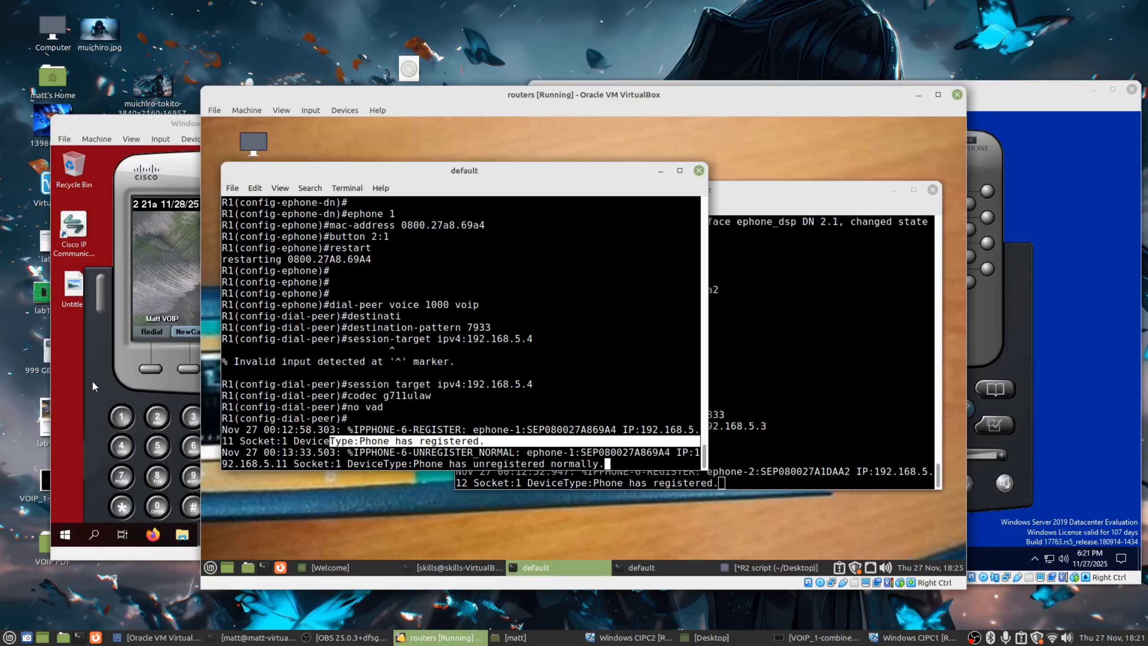
left_click(569, 445)
Refresh the R2 console, tidy the terminals, and hide the routers VM to show both softphones.
left_click(774, 399)
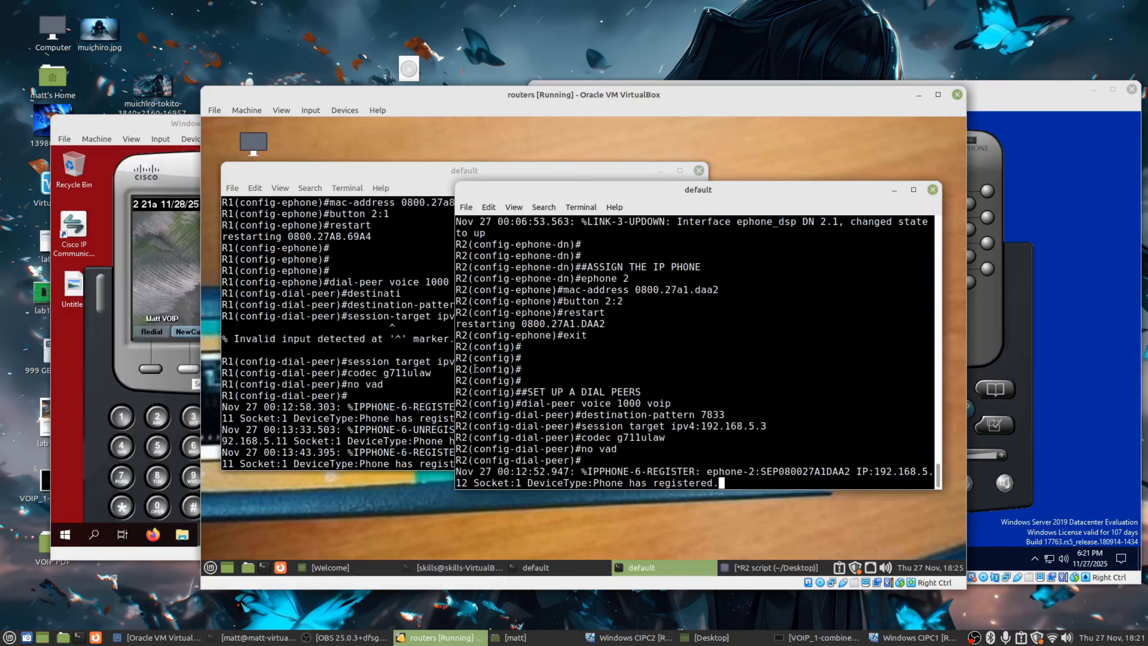
left_click(112, 385)
right_click(233, 176)
left_click(845, 338)
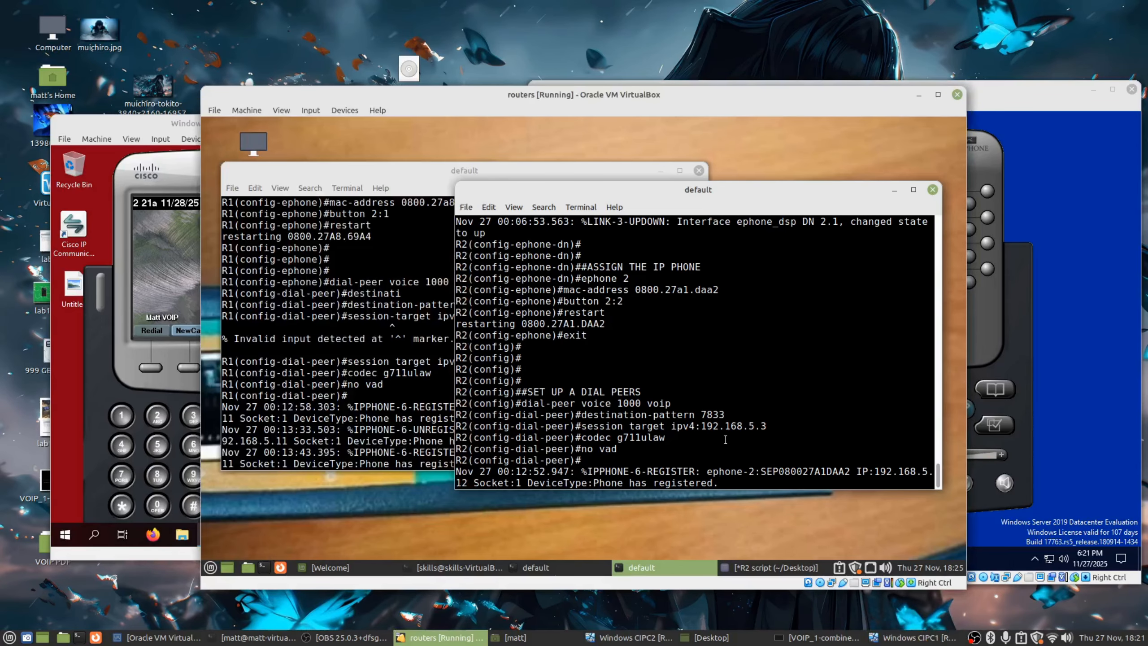
key("Return")
key("Return")
left_click(535, 568)
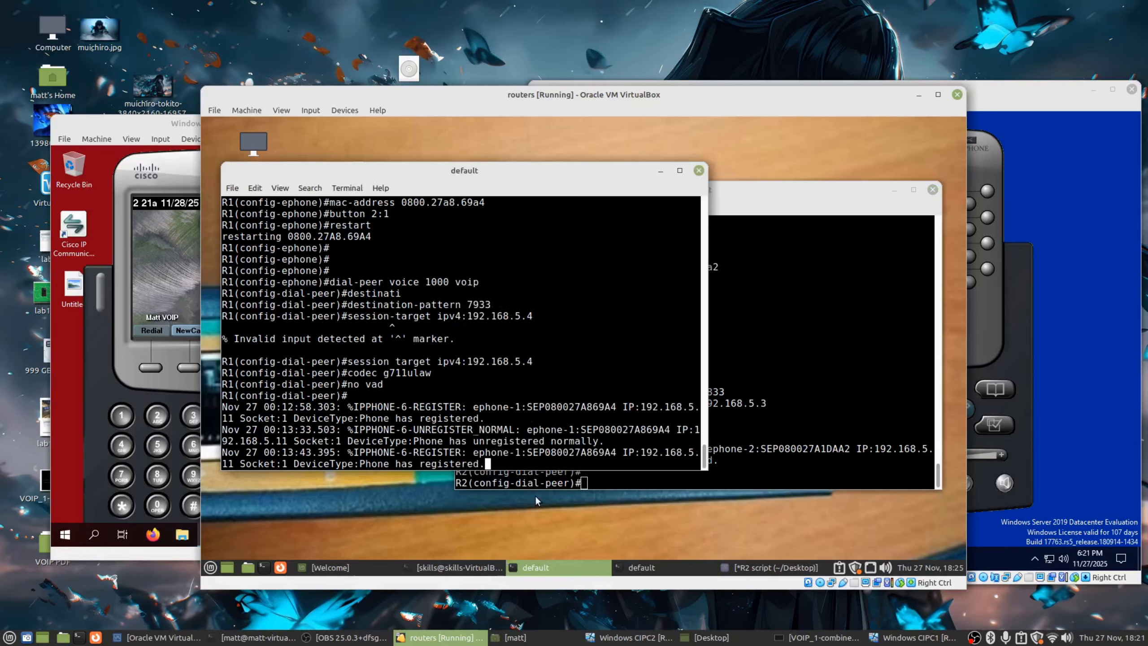
left_click_drag(505, 470, 363, 457)
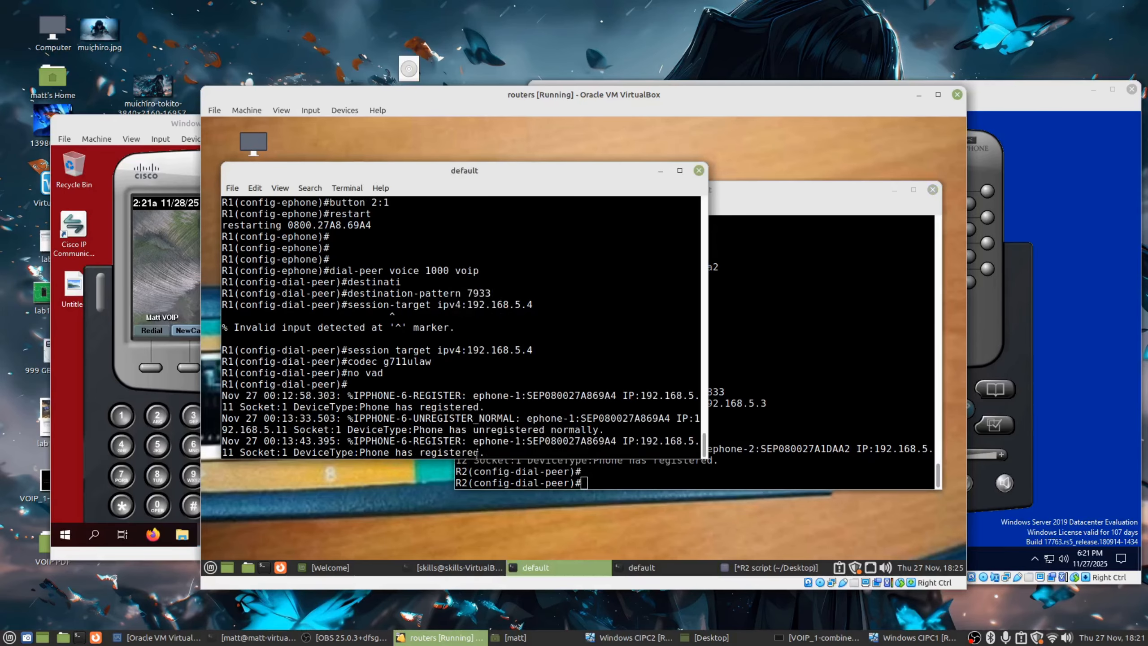
left_click(787, 430)
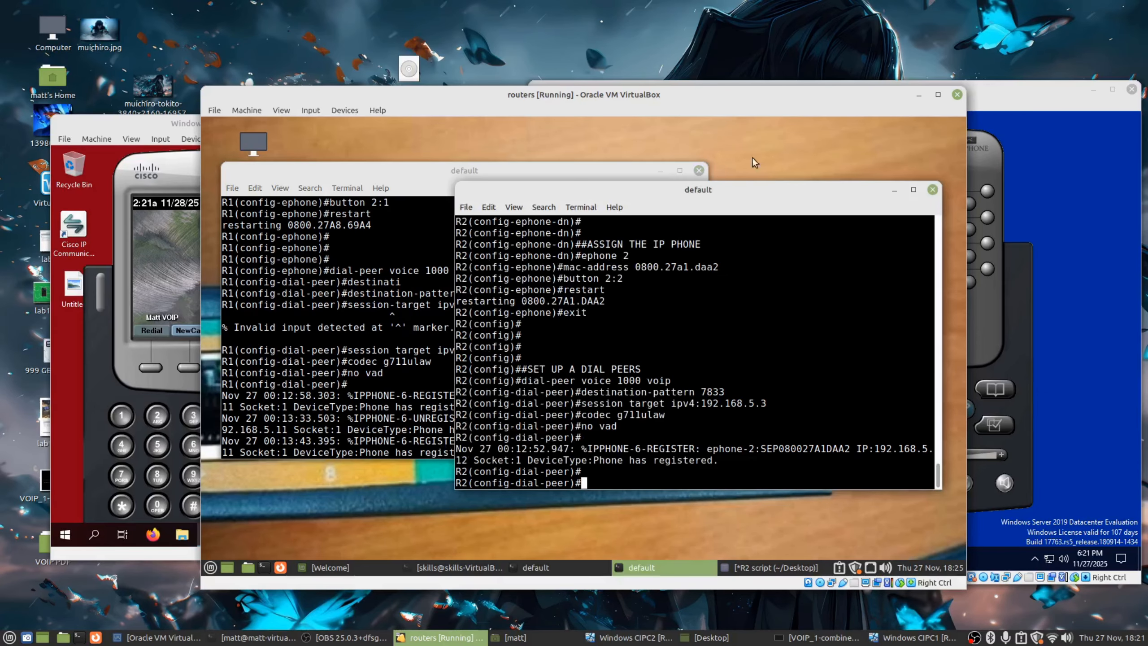
left_click(918, 95)
left_click(193, 309)
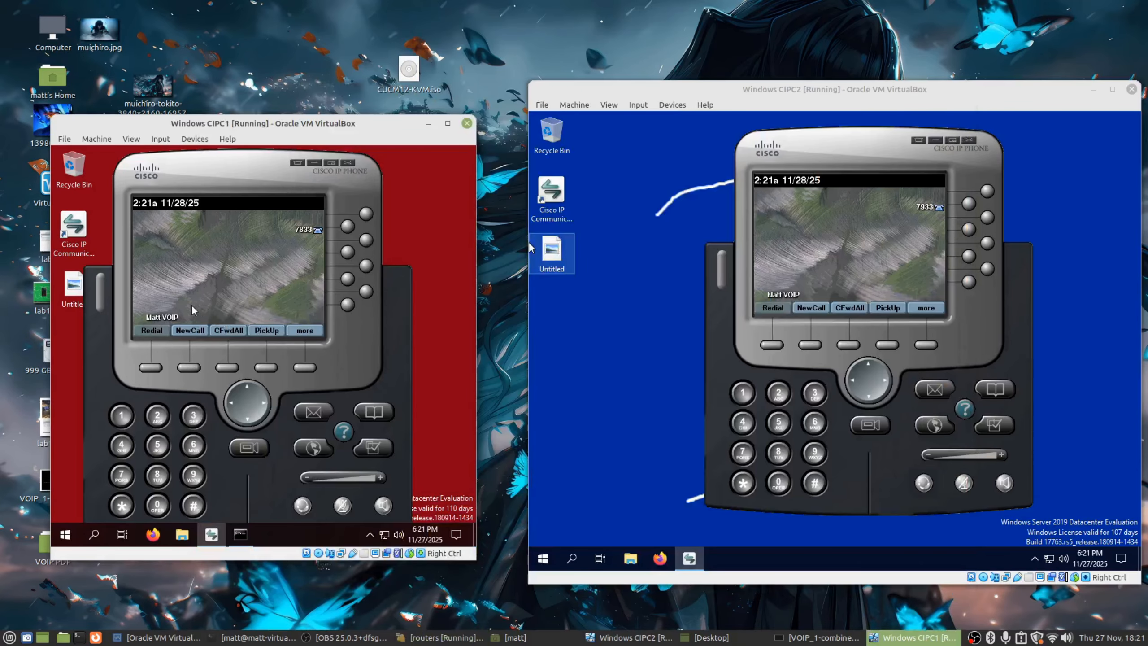
Call 7933 from the first softphone, answer it on the second, then hang up.
left_click(187, 368)
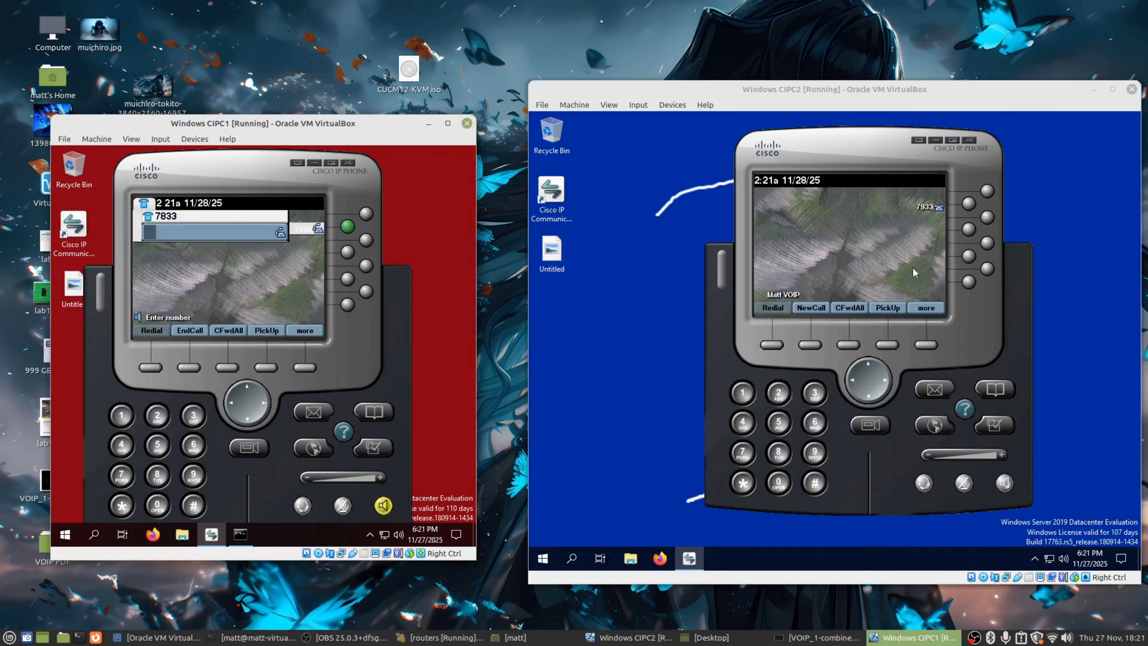
left_click(130, 472)
left_click(195, 477)
left_click(193, 415)
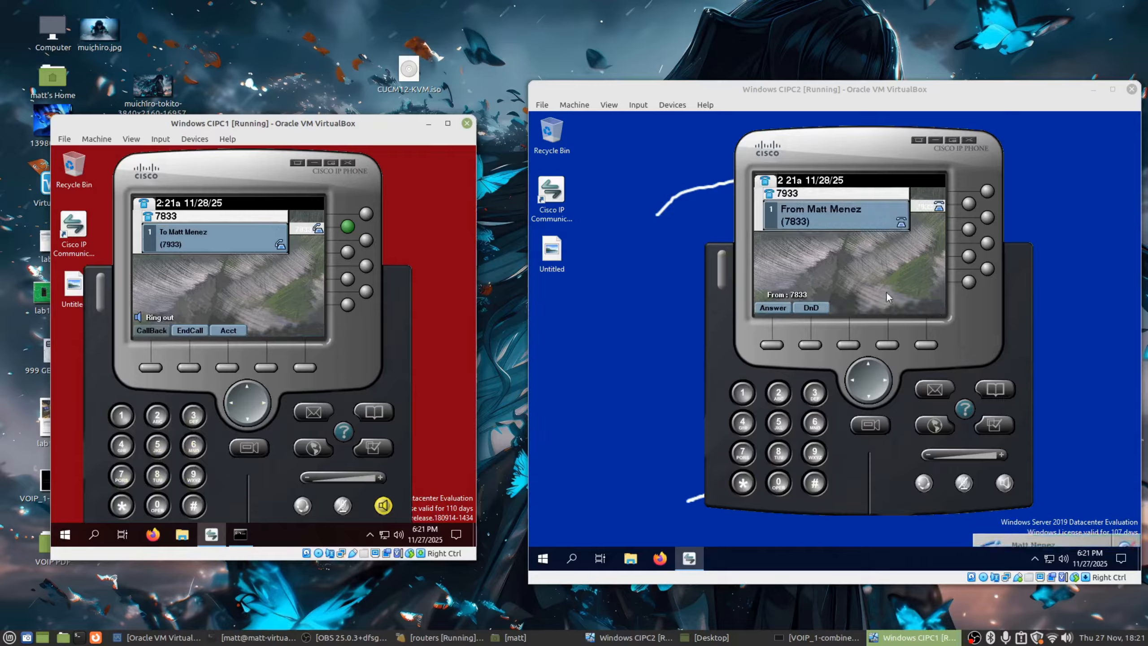
left_click(782, 345)
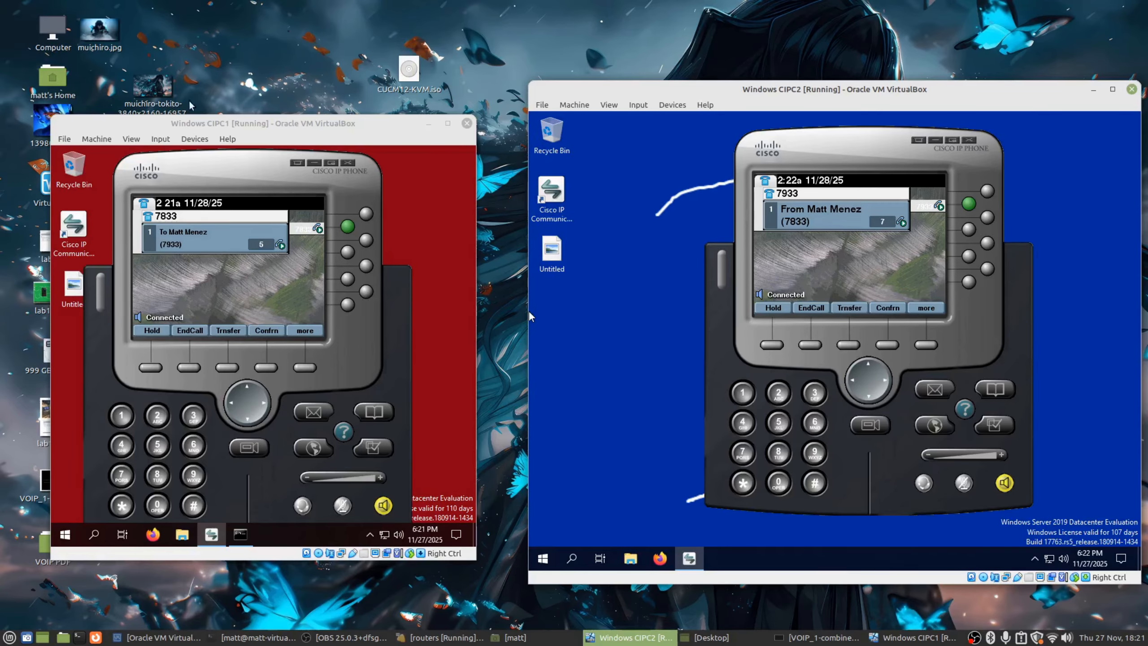
left_click(810, 344)
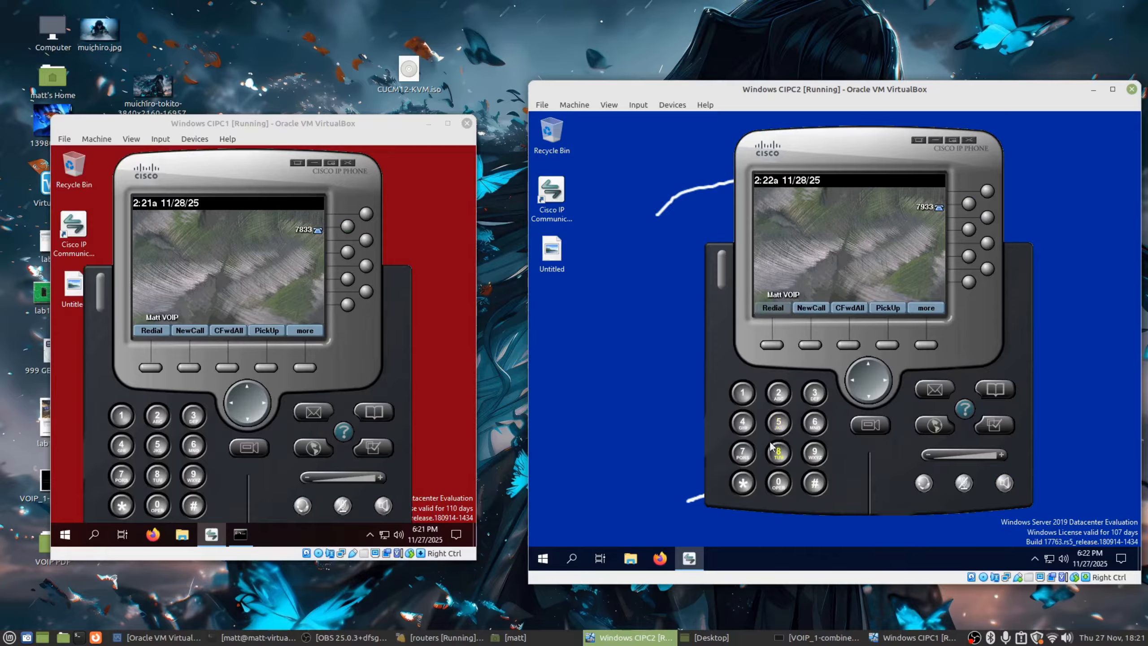
Dial 7833 from the second softphone and answer the incoming call on the first.
left_click(810, 344)
left_click(753, 448)
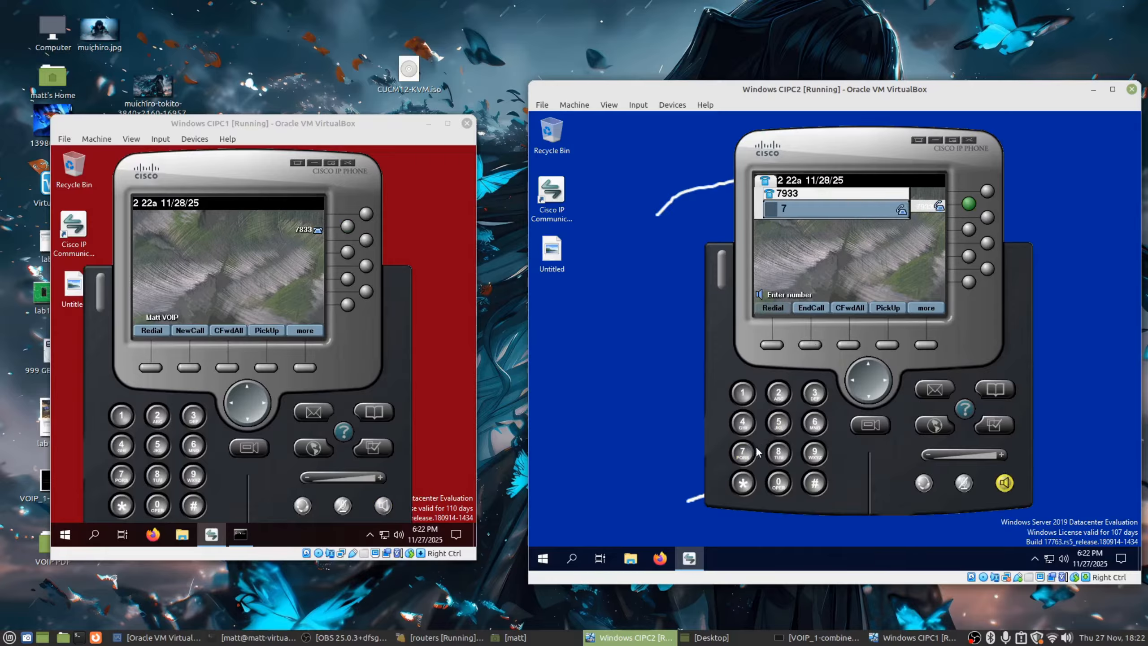
left_click(814, 392)
left_click(814, 392)
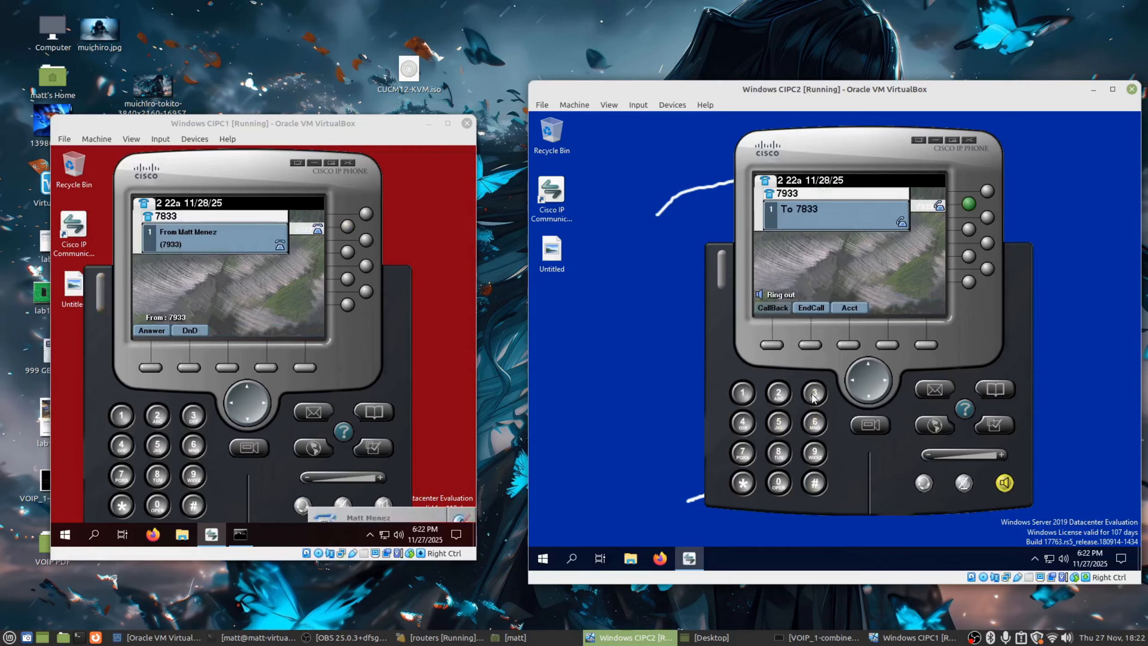
left_click(150, 367)
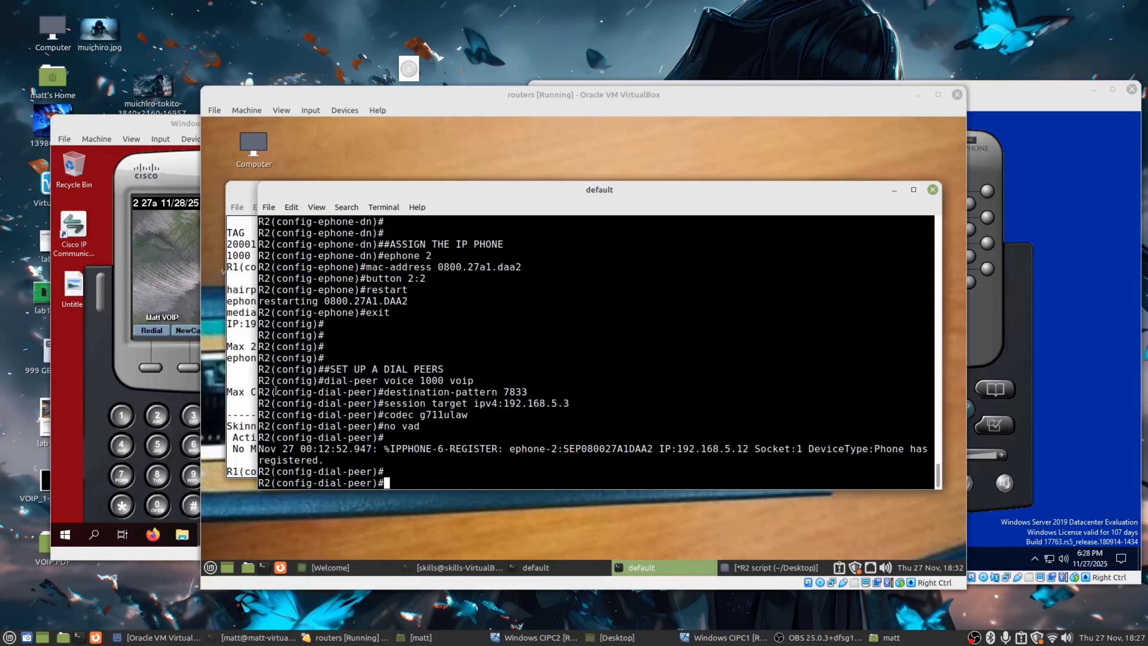
Run 'do show ephone summary' on R1 and highlight ephone-1's address 192.168.5.11.
left_click(246, 360)
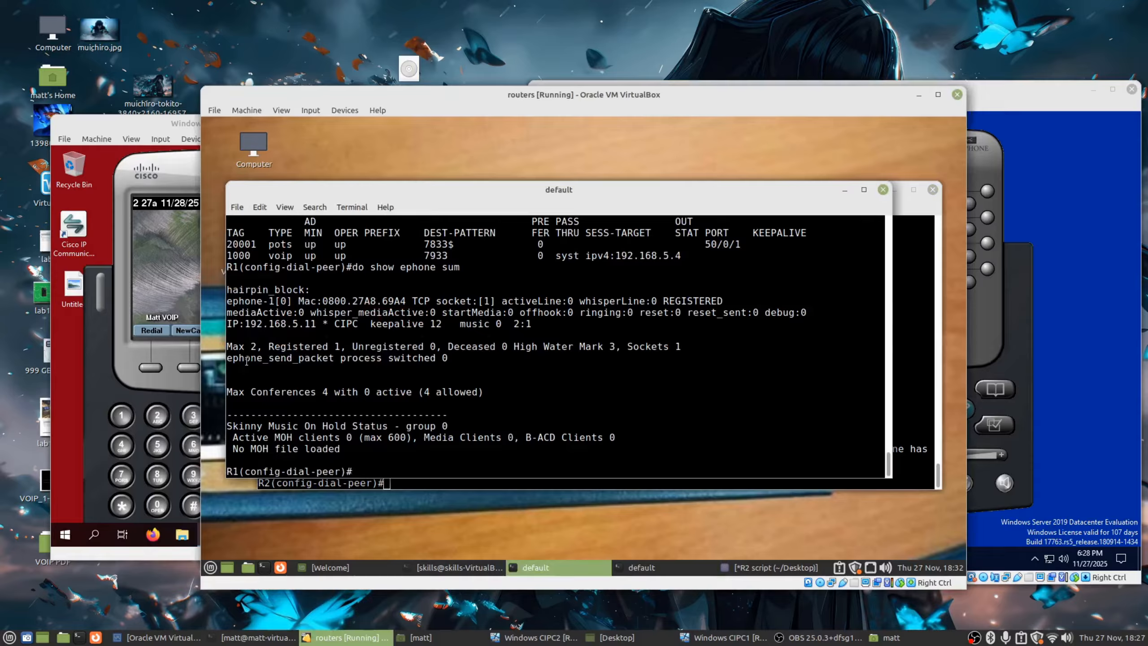
type("do show ephone summary")
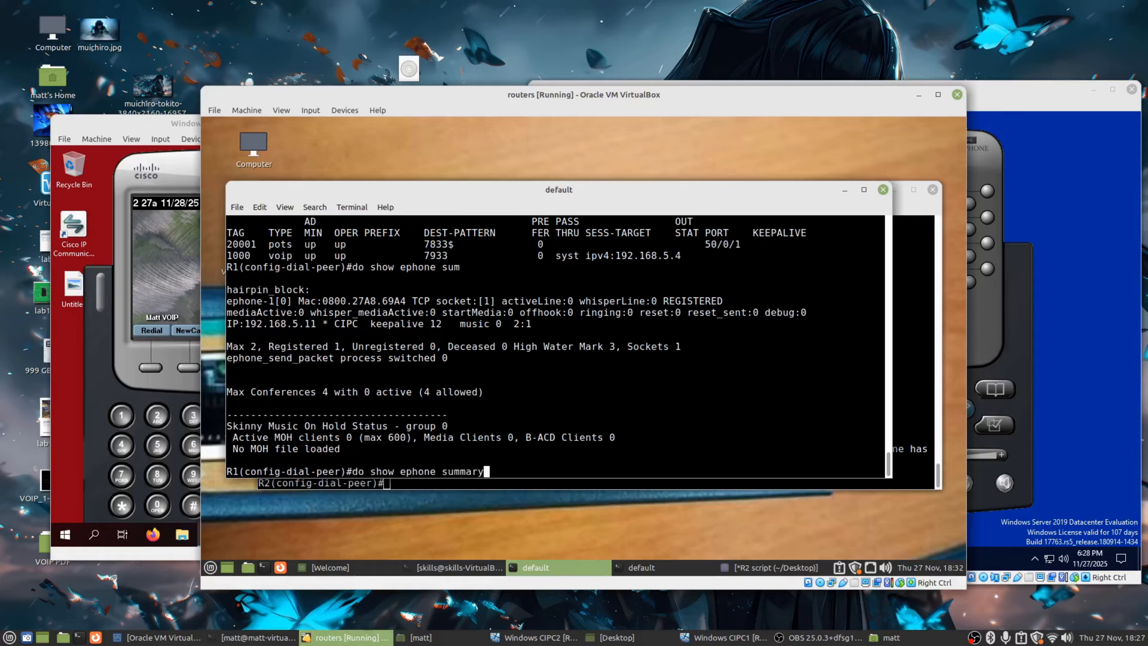
key("Return")
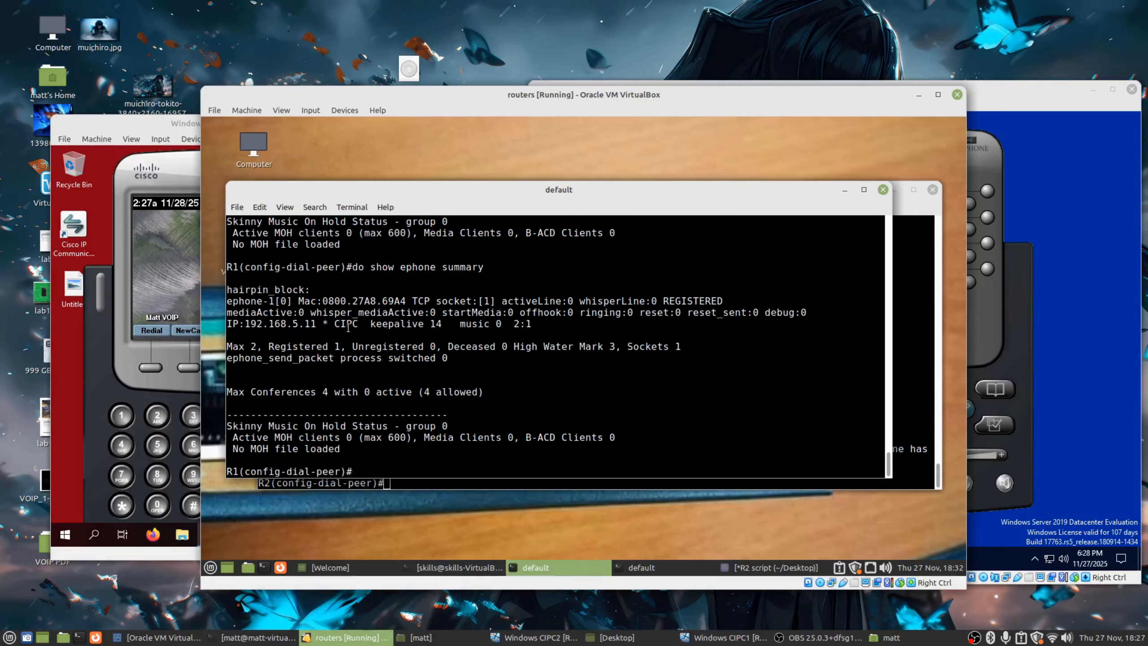
left_click_drag(306, 325, 229, 324)
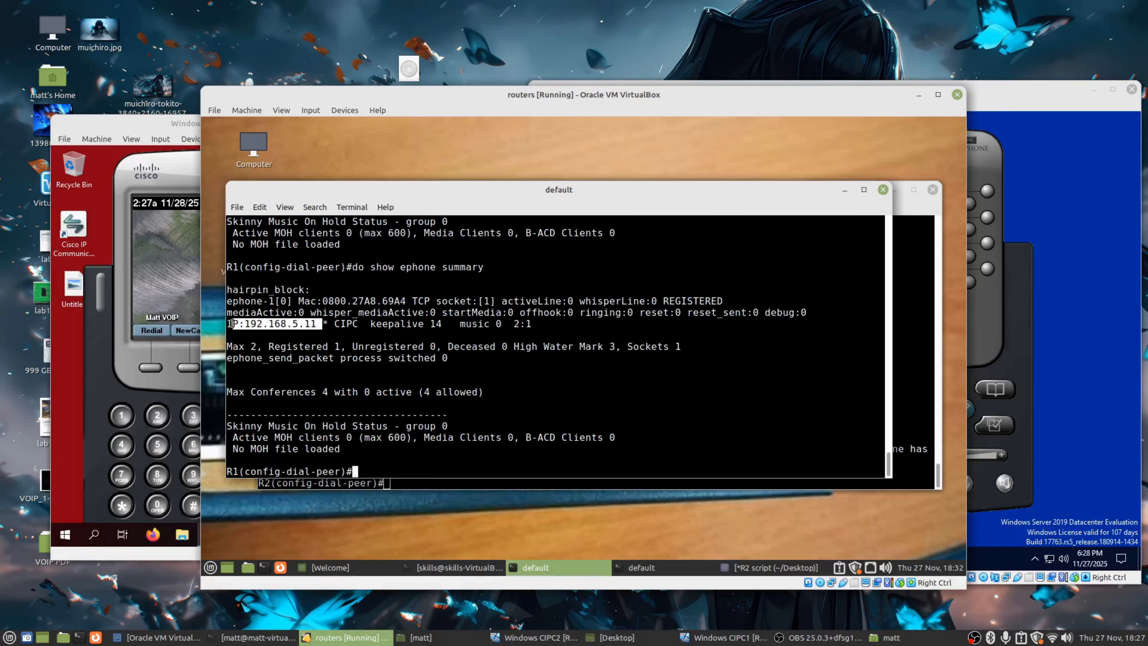
left_click(536, 319)
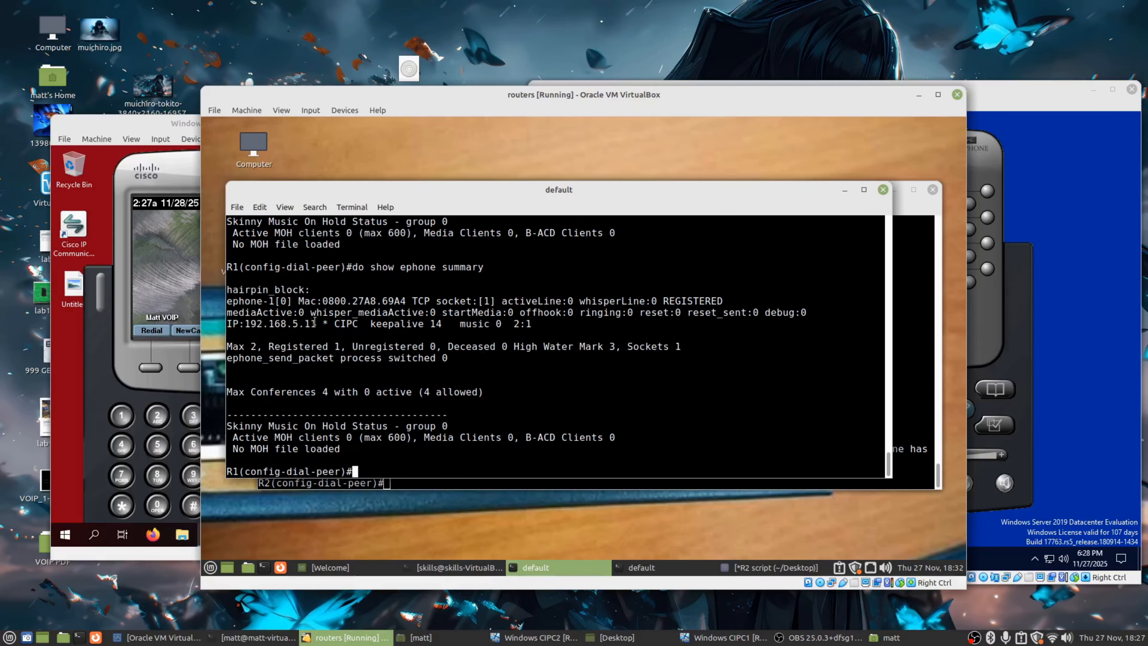
left_click_drag(317, 324, 244, 322)
left_click(96, 249)
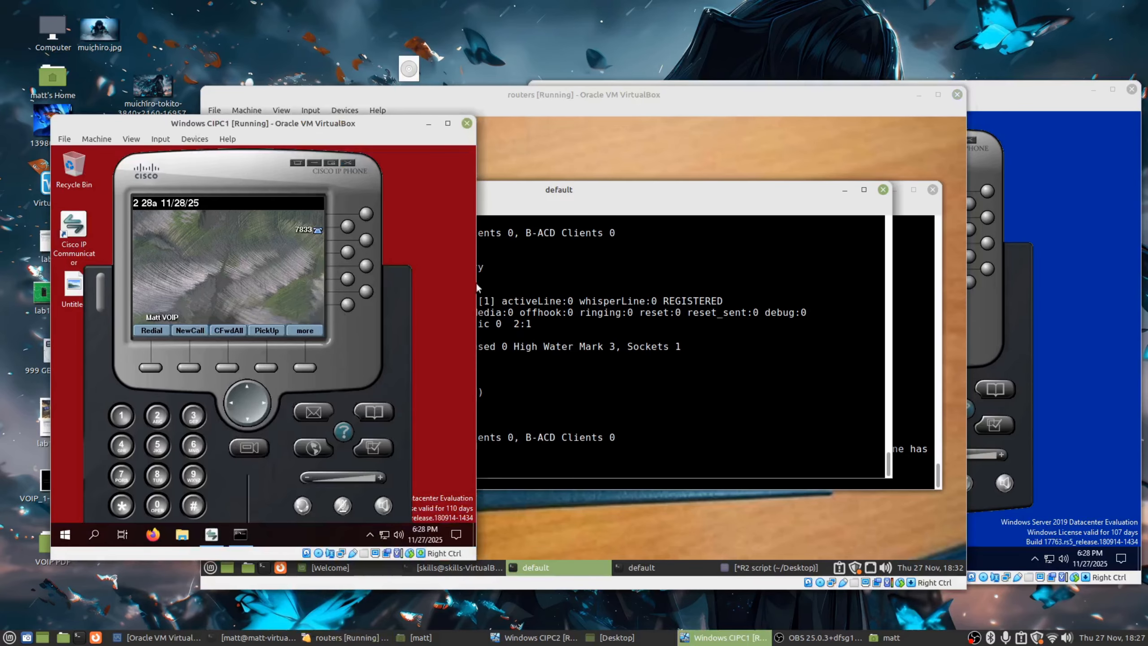
key("alt+Tab")
Run 'do show ephone summary' on R2 and highlight ephone-2's address 192.168.5.12.
left_click_drag(363, 194, 358, 251)
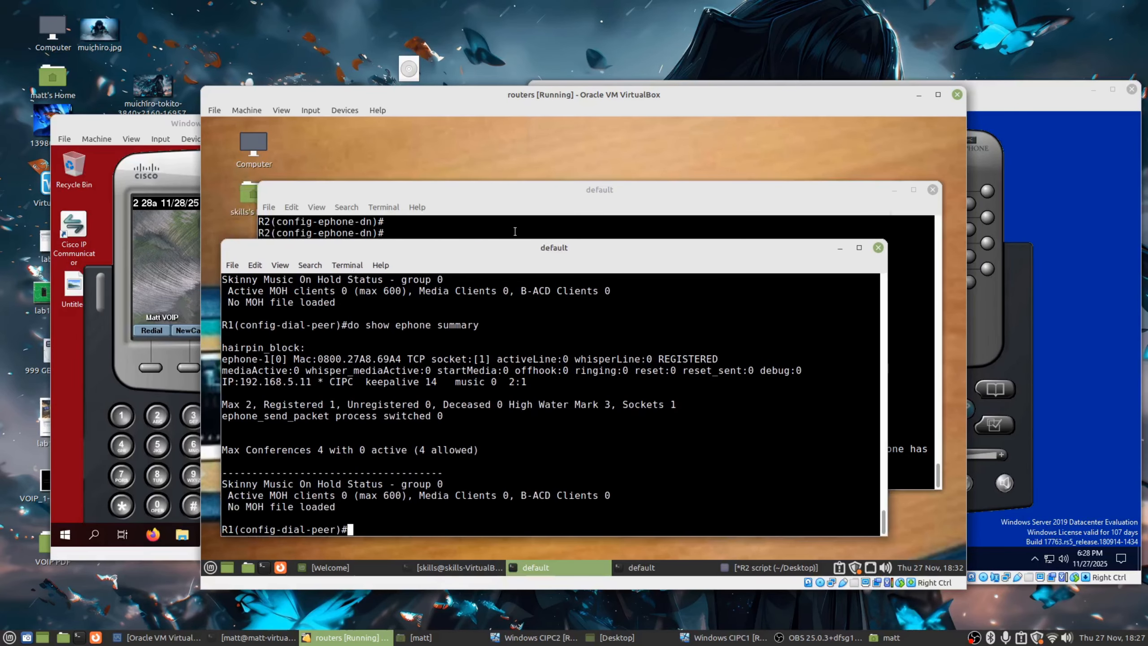
left_click(515, 230)
type("do")
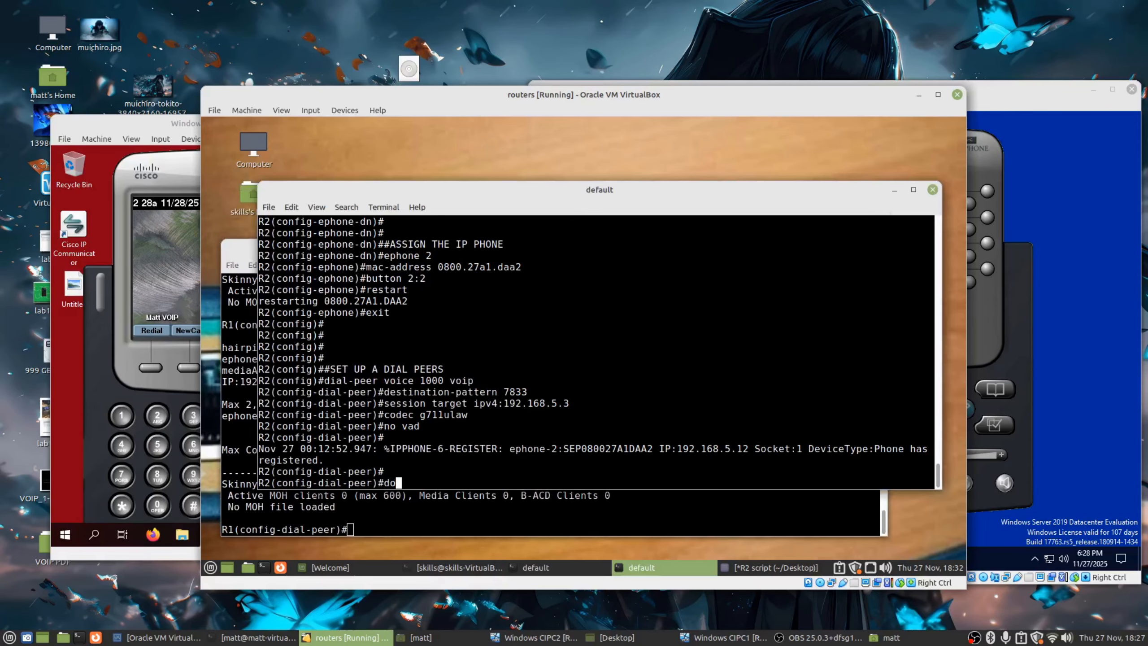
type(" show ephone summary")
key("Return")
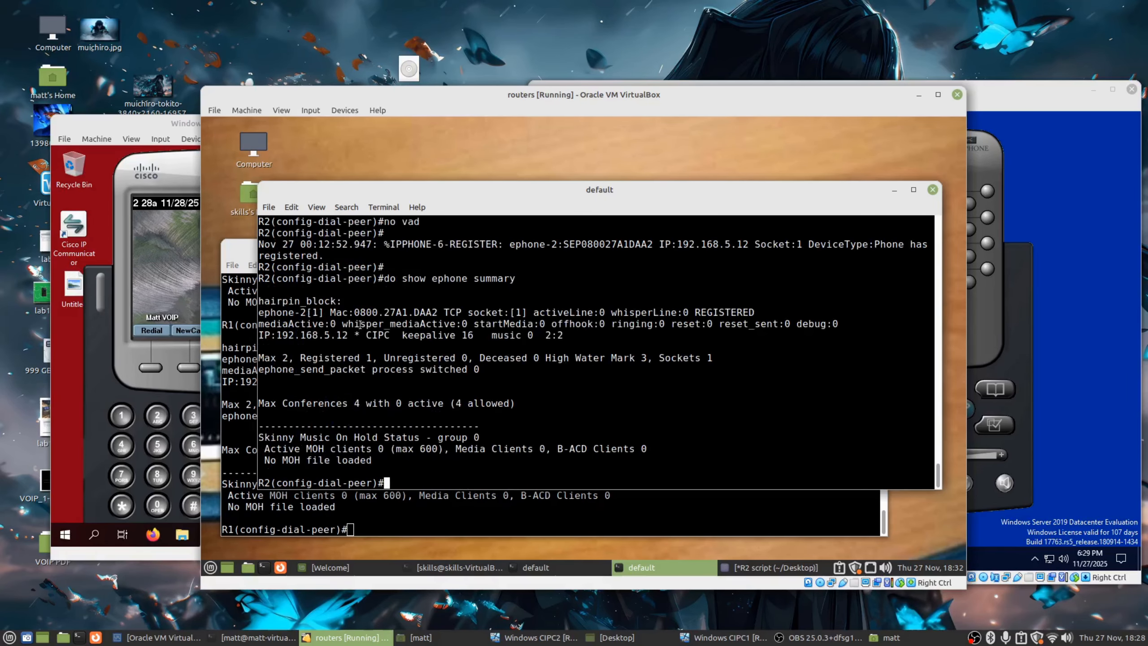
left_click_drag(347, 335, 261, 334)
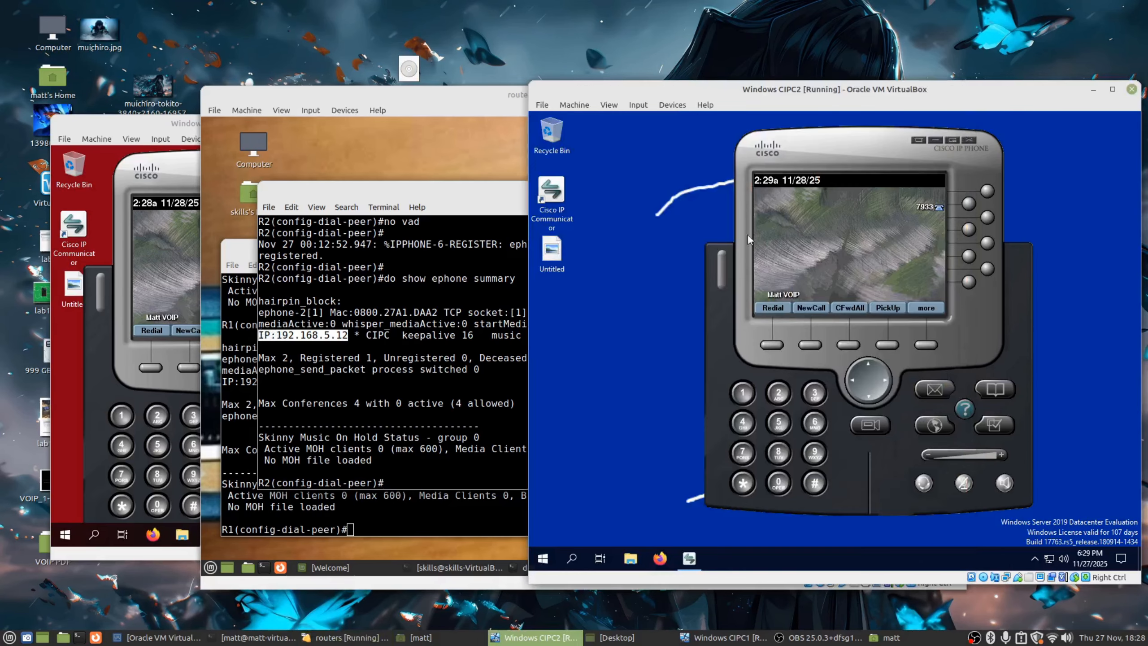
left_click(456, 256)
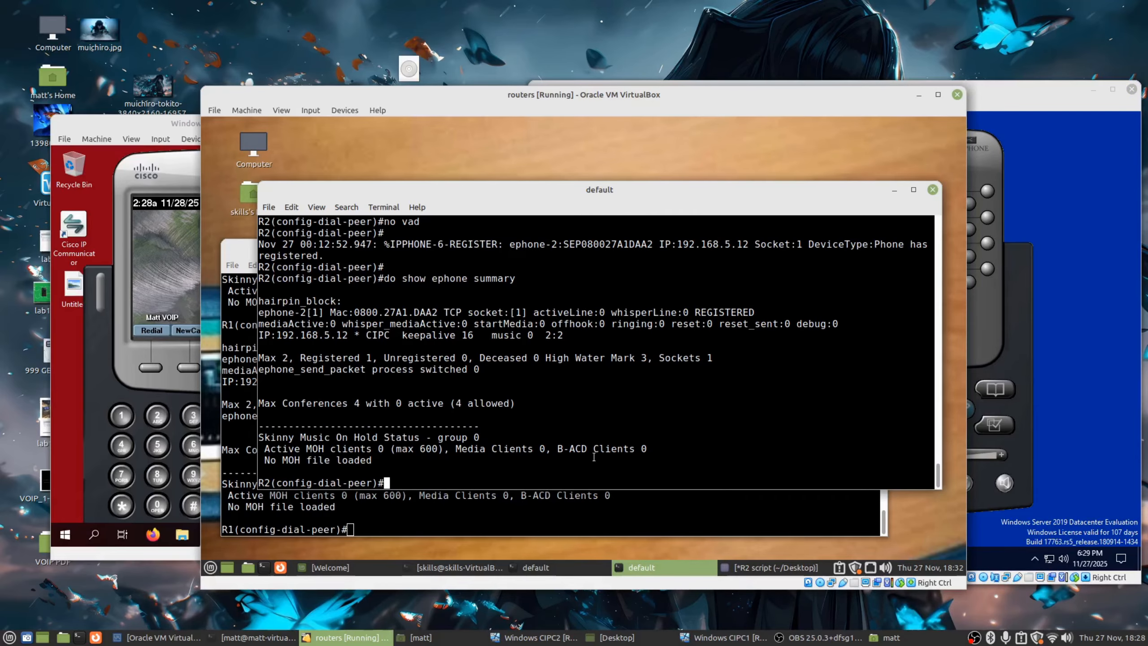
left_click(556, 515)
Rerun 'do show dial-peer voice summary' on R1, highlighting pattern 7933 and target 192.168.5.4.
key("Up")
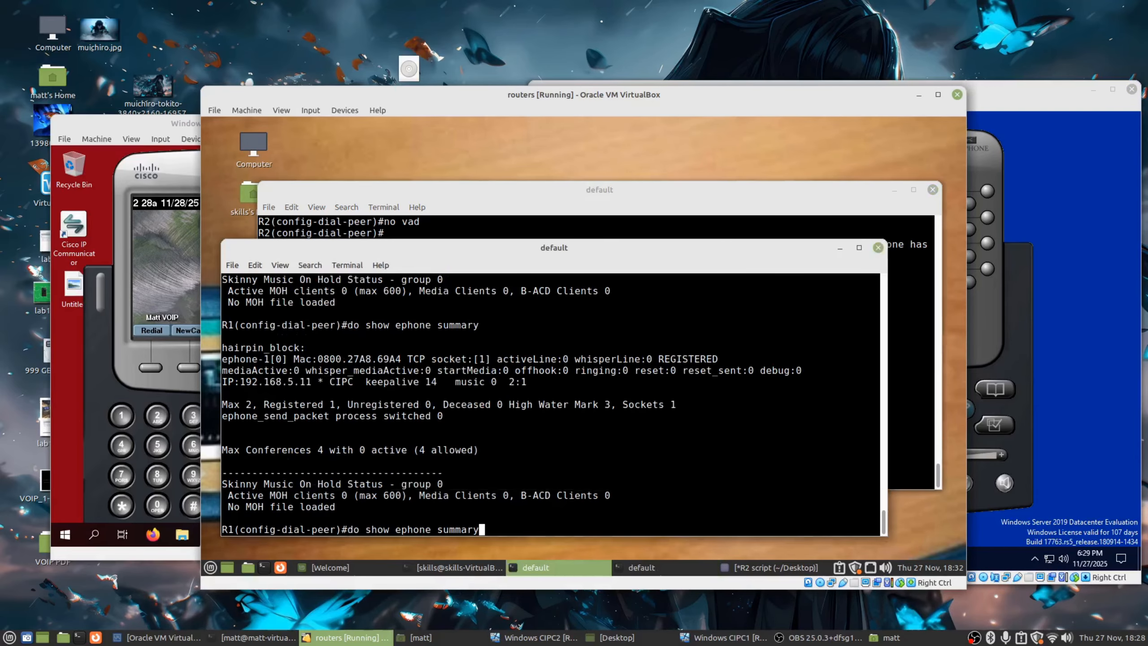
key("Up")
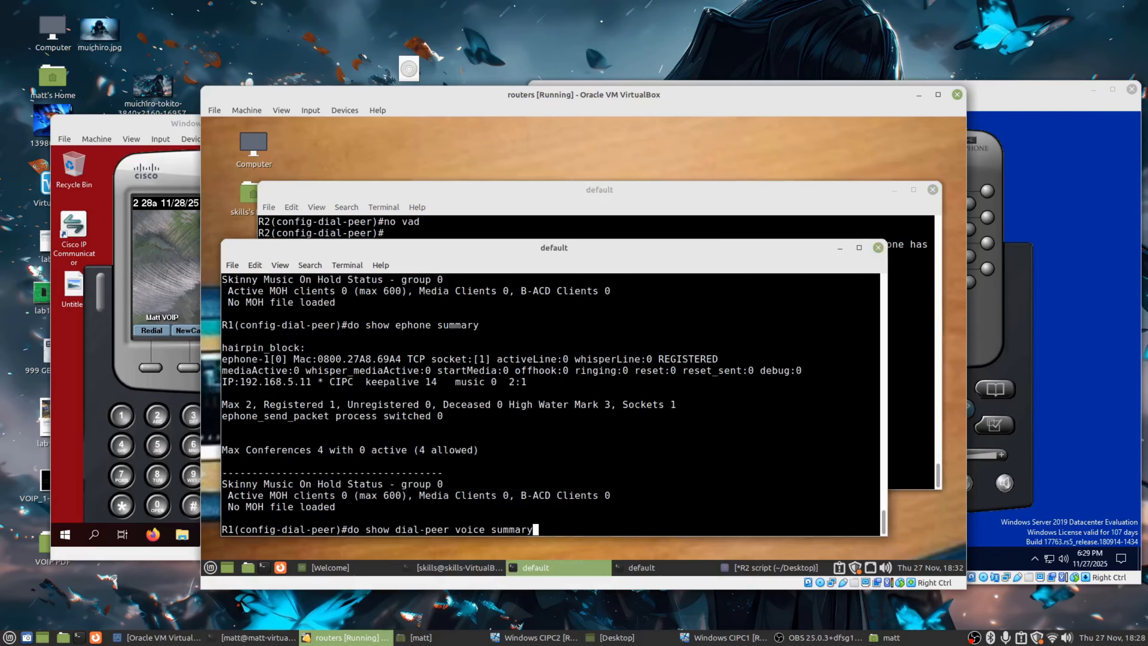
key("Return")
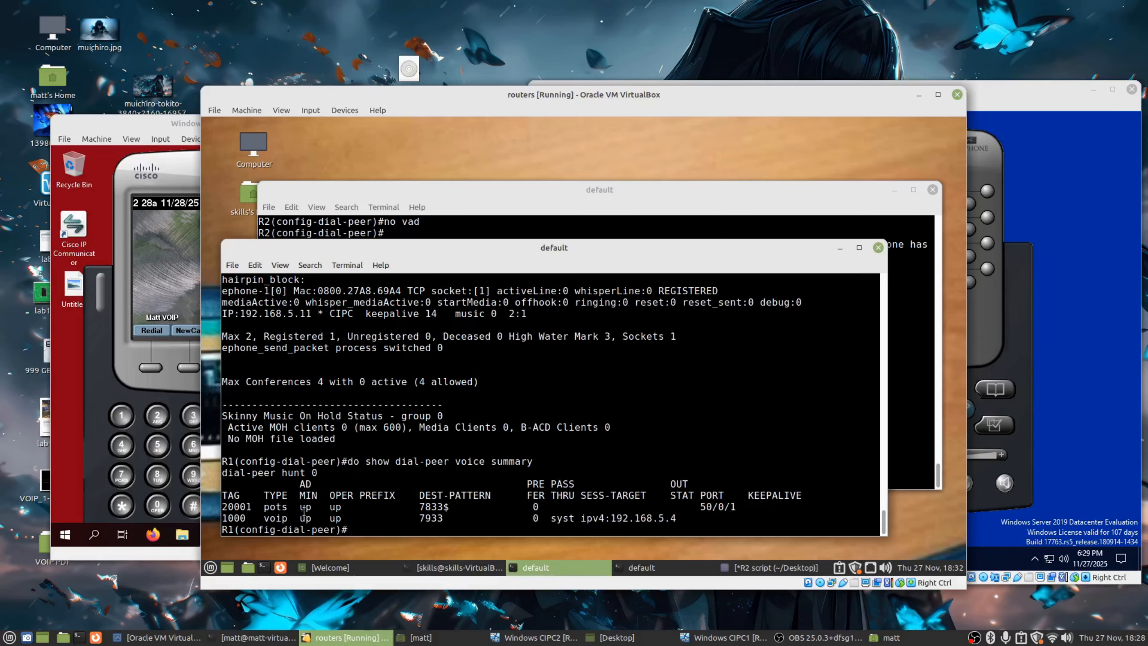
left_click_drag(406, 519, 449, 518)
left_click_drag(585, 496, 676, 518)
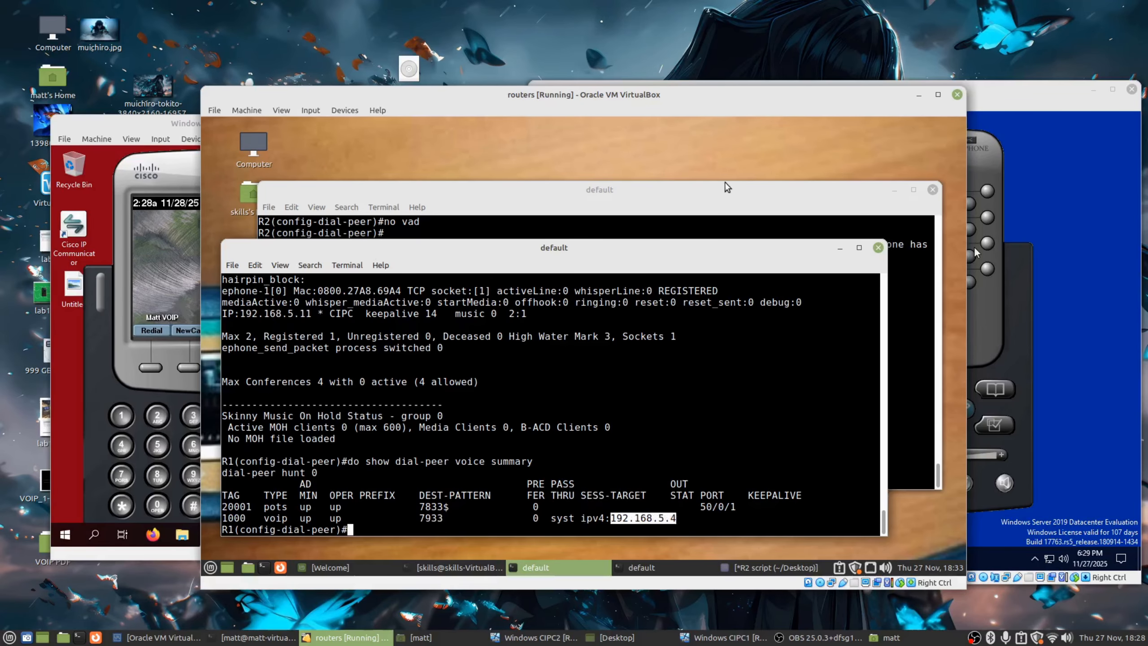
Run 'do show dial-peer voice summary' on R2 and highlight session target 192.168.5.3.
left_click(745, 214)
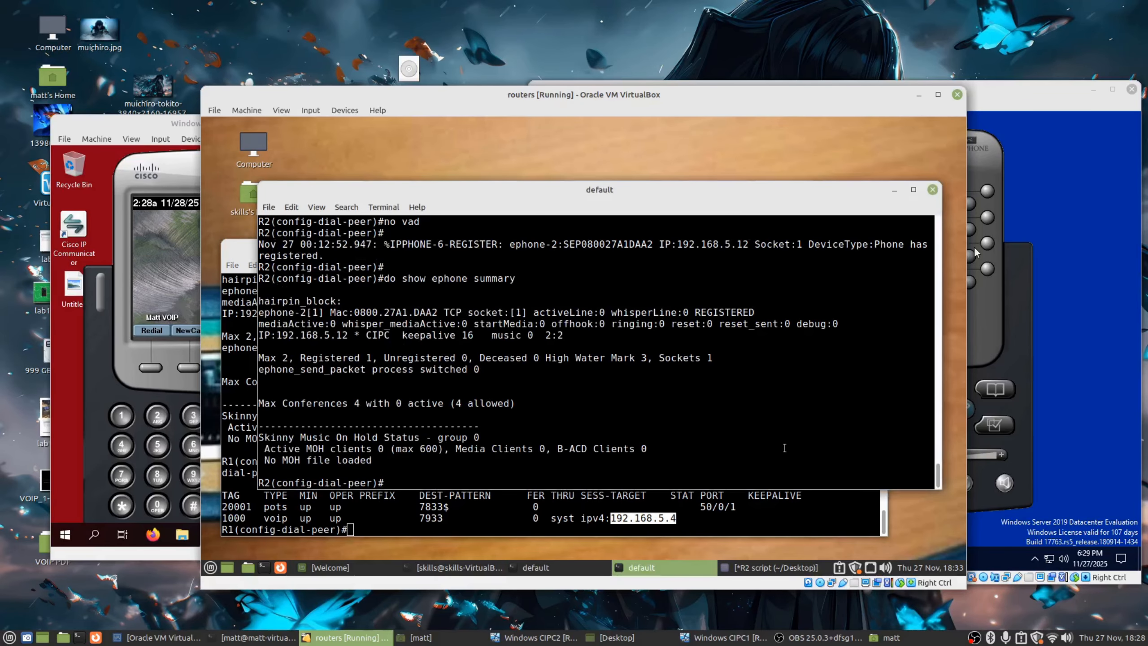
type("do show dis")
key("BackSpace")
type("al-peer")
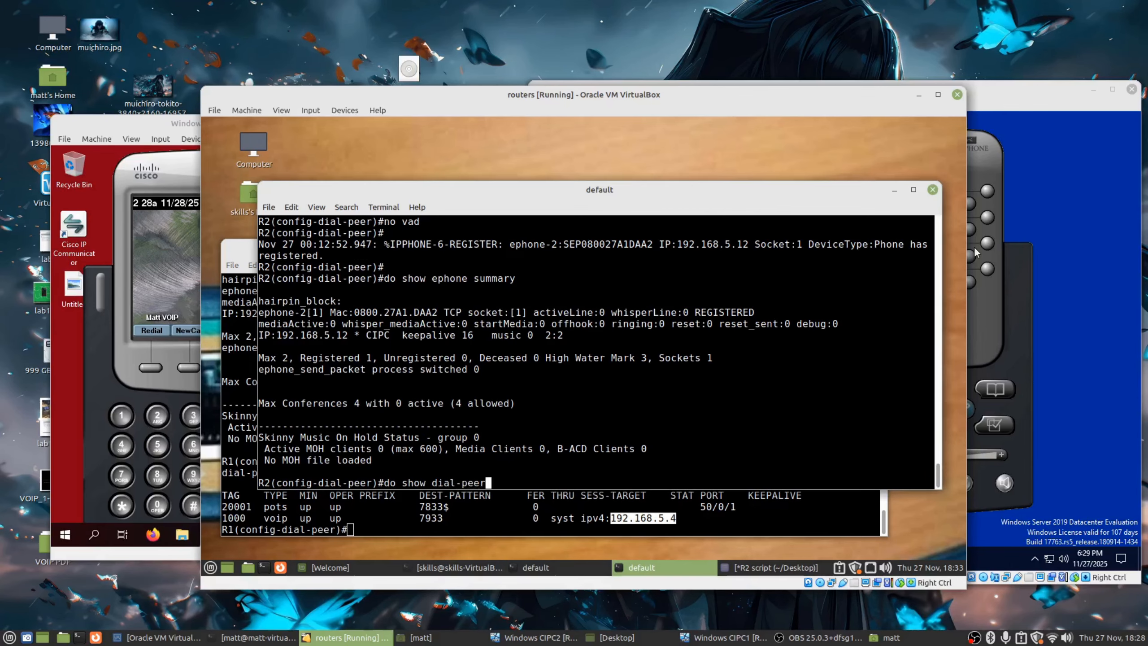
type(" voice summary")
key("Return")
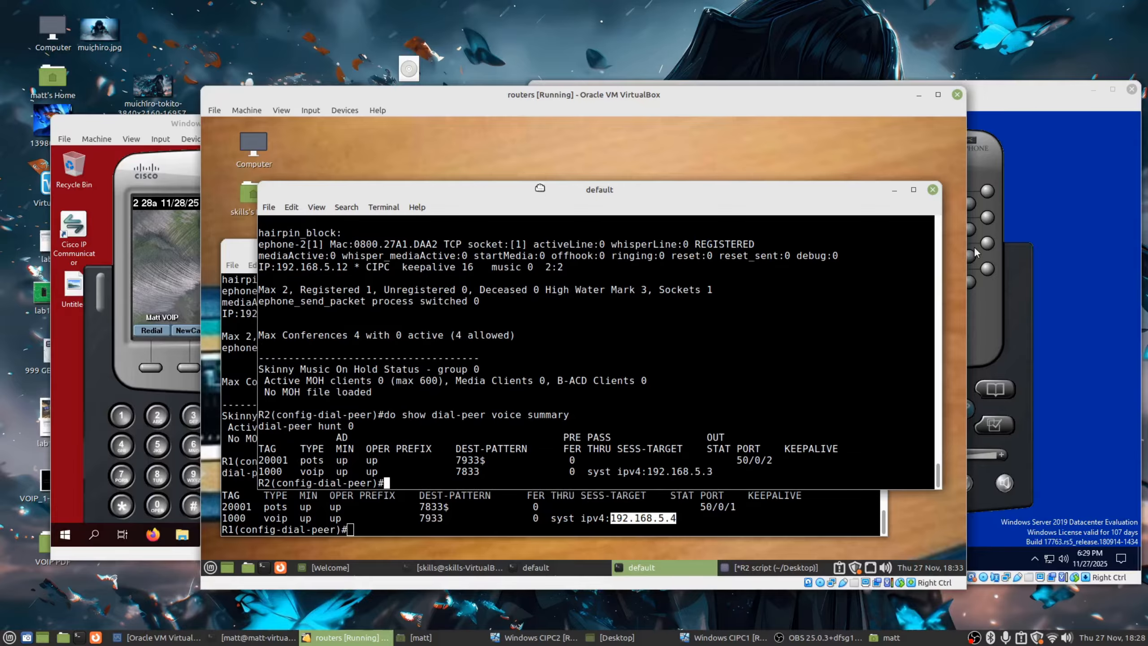
left_click_drag(540, 189, 555, 151)
left_click_drag(738, 433, 660, 434)
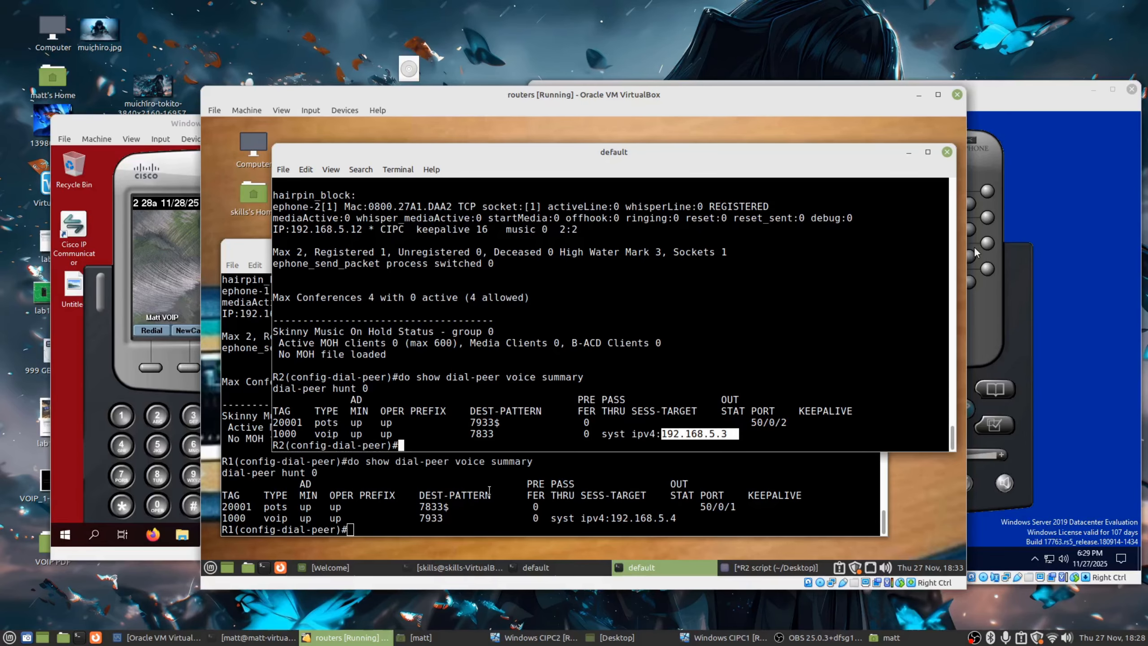
Highlight R2's 7833 destination pattern and bring the R2 terminal back in front.
left_click(536, 465)
left_click(701, 222)
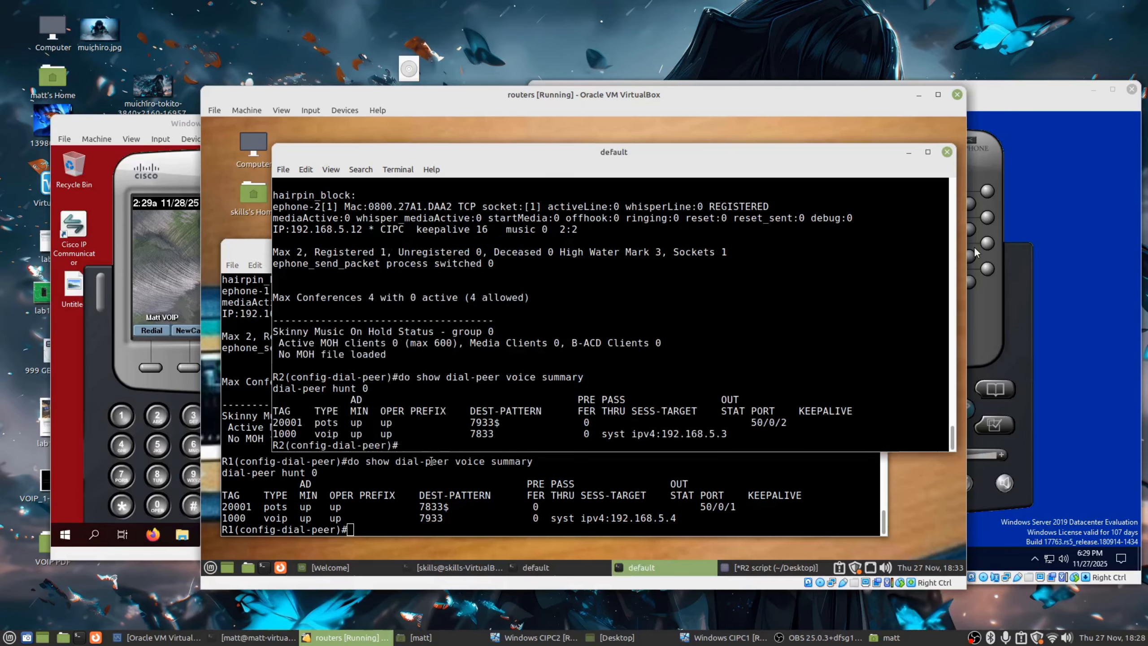
double_click(472, 434)
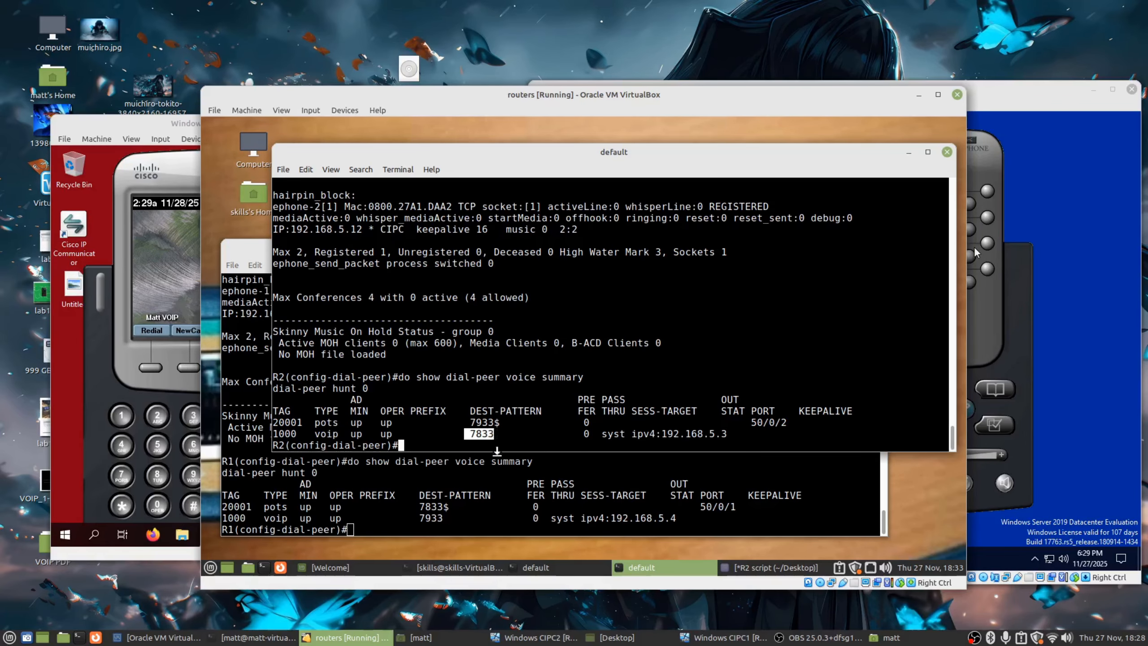
left_click(75, 380)
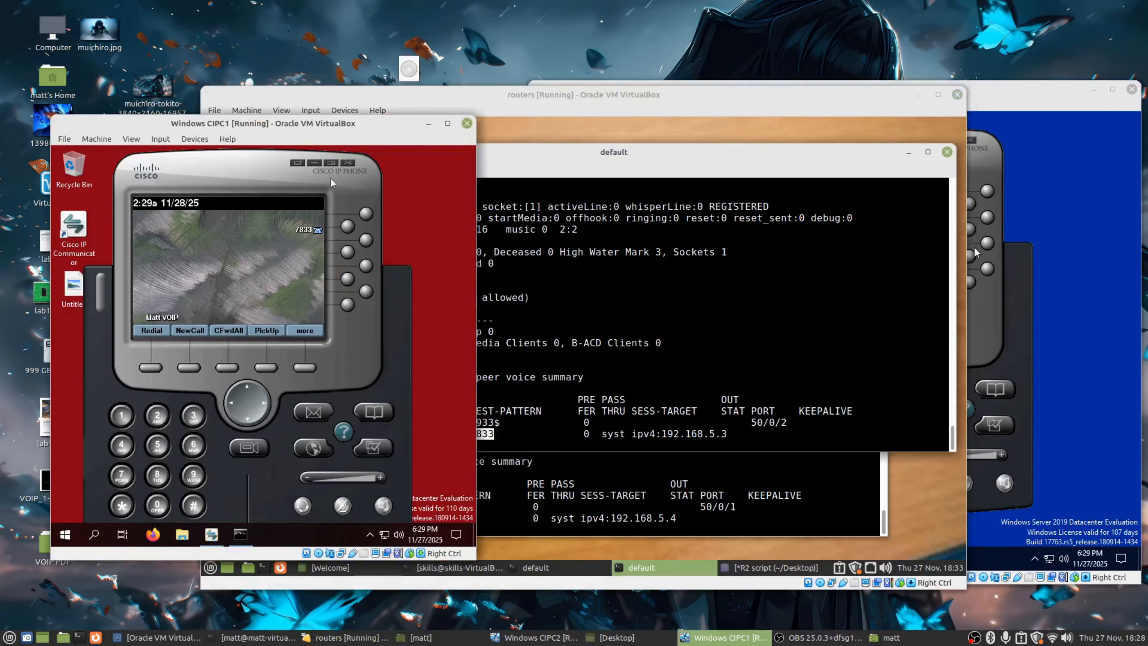
left_click(497, 520)
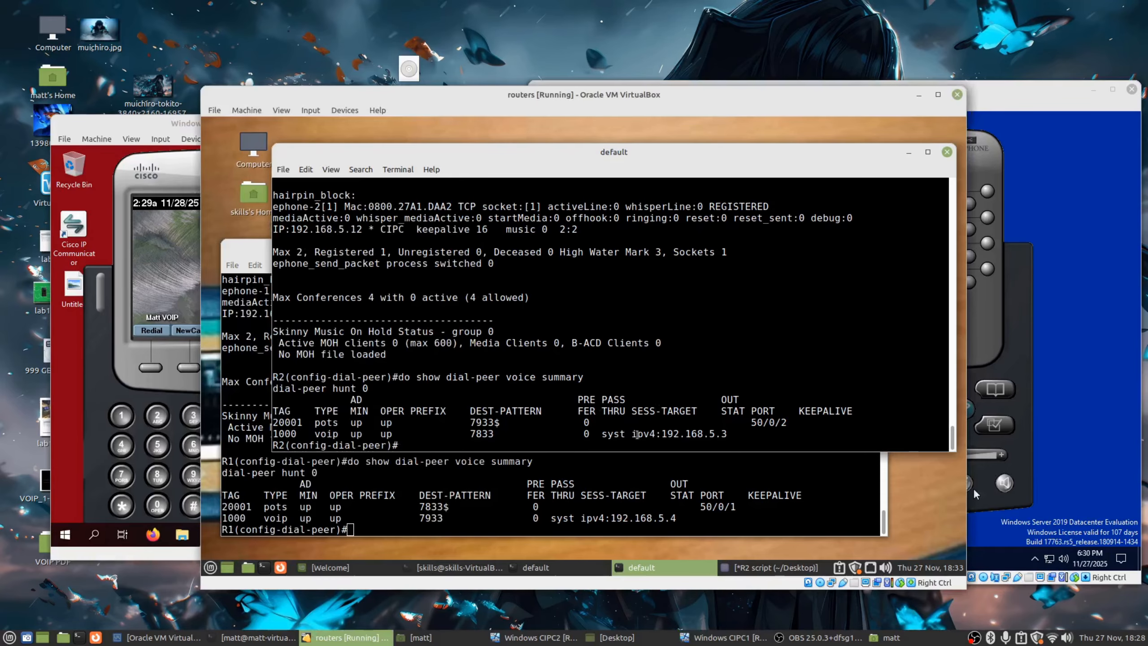
left_click(529, 483)
left_click(776, 198)
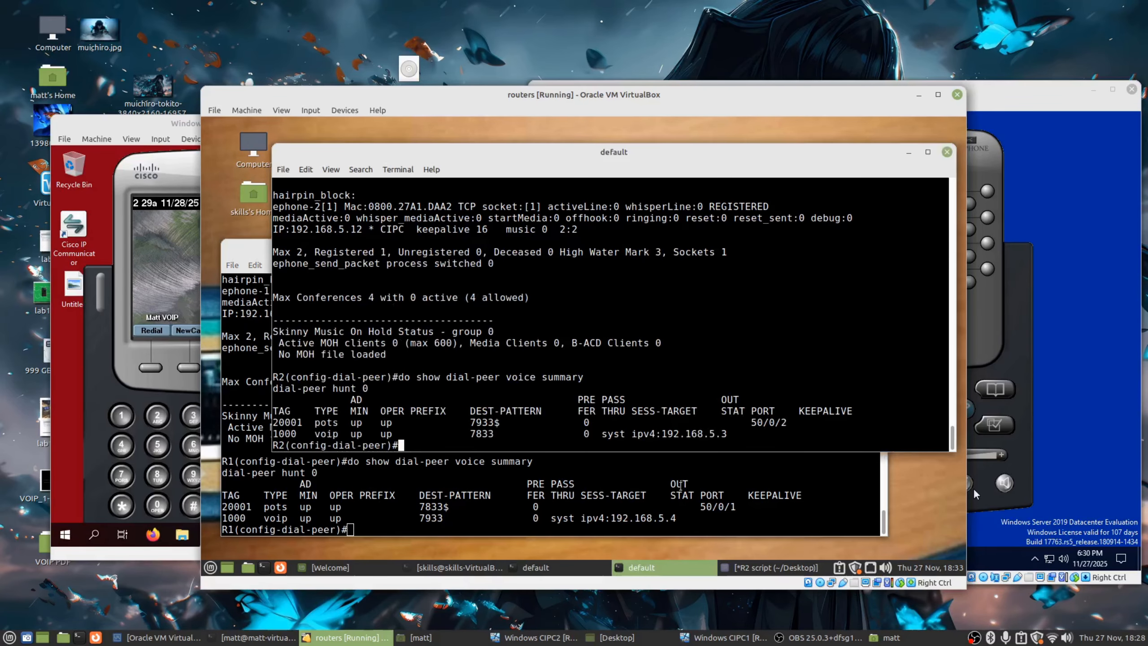